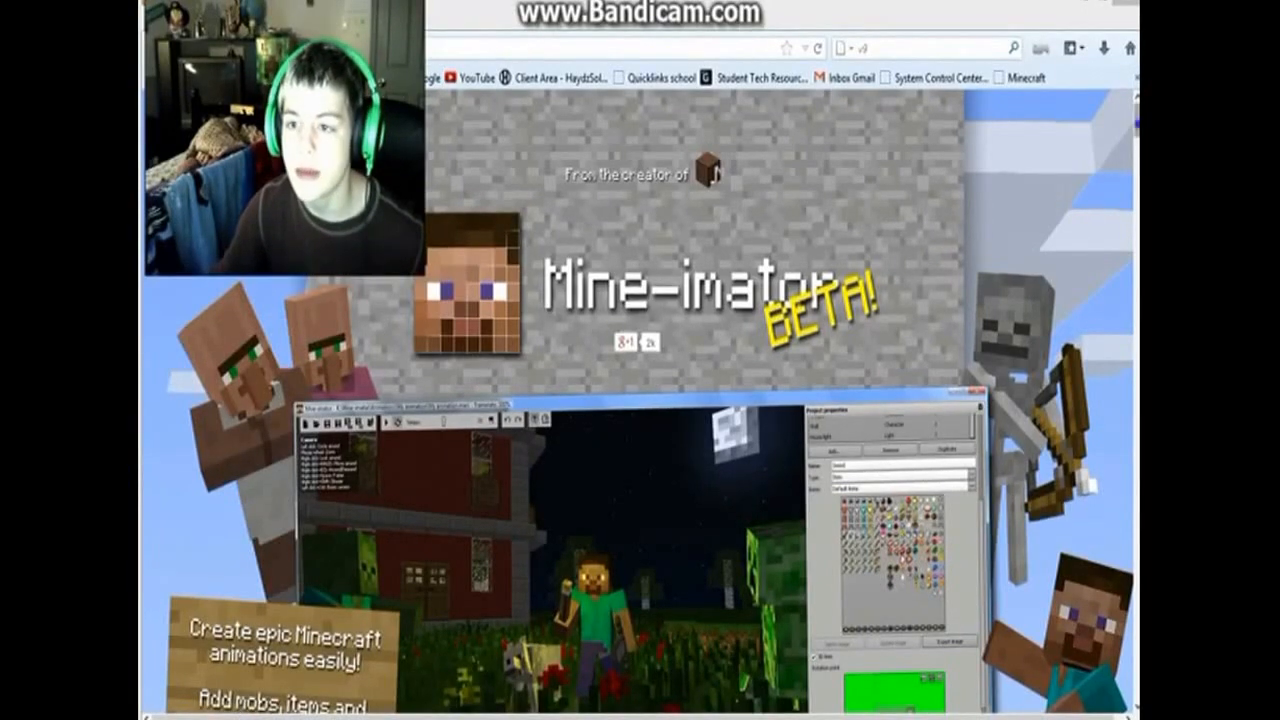
Look through the Mine-imator website and find the Mine-imator.zip download and its version details
scroll(680, 400, down, 10)
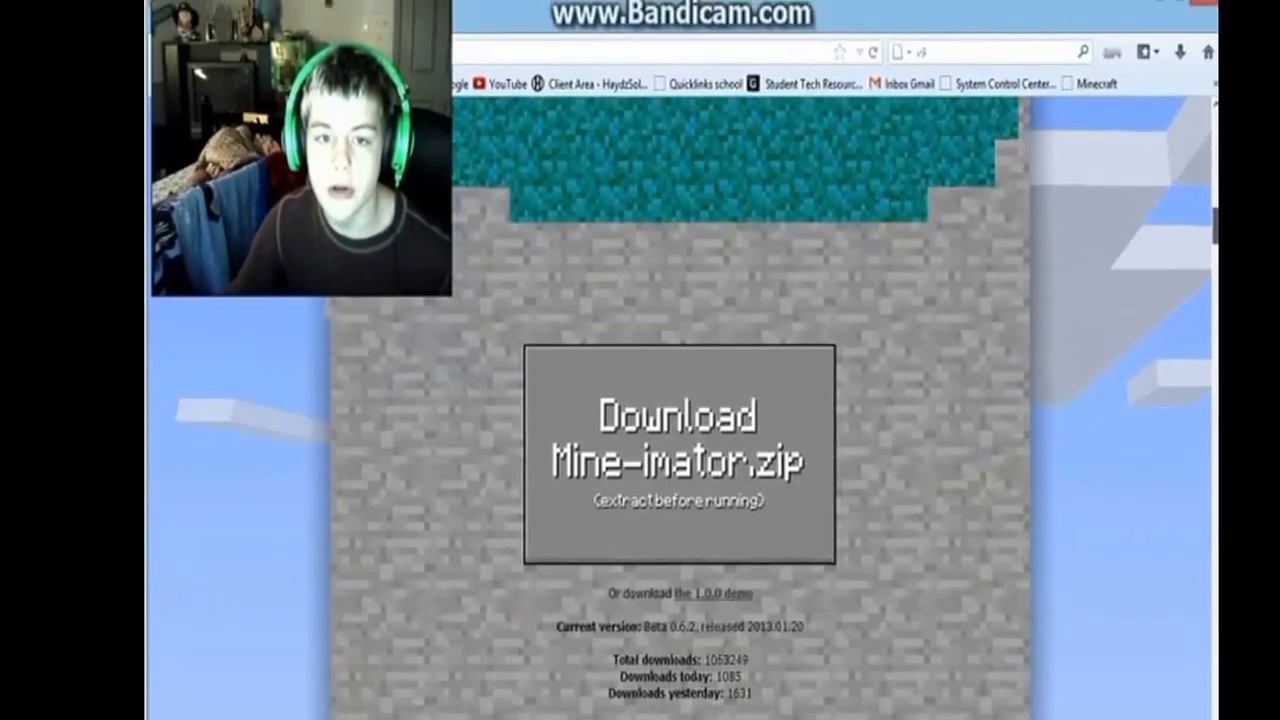
scroll(680, 400, down, 2)
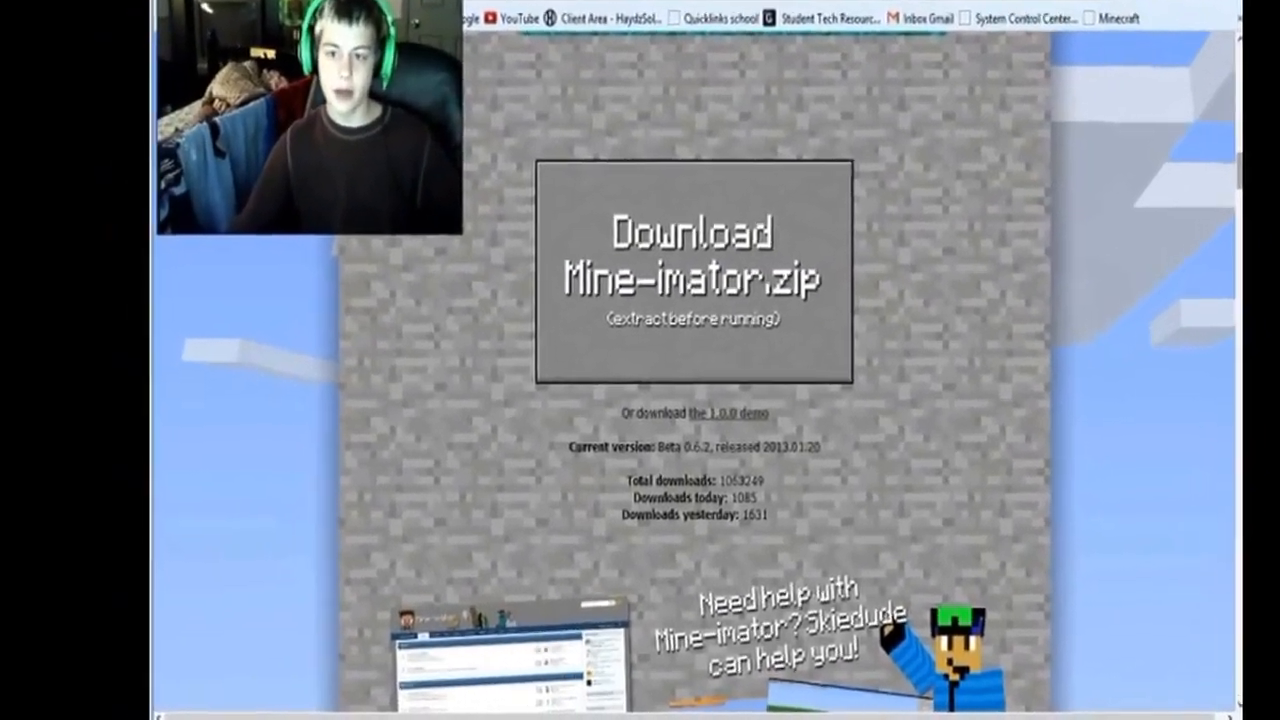
scroll(694, 380, up, 15)
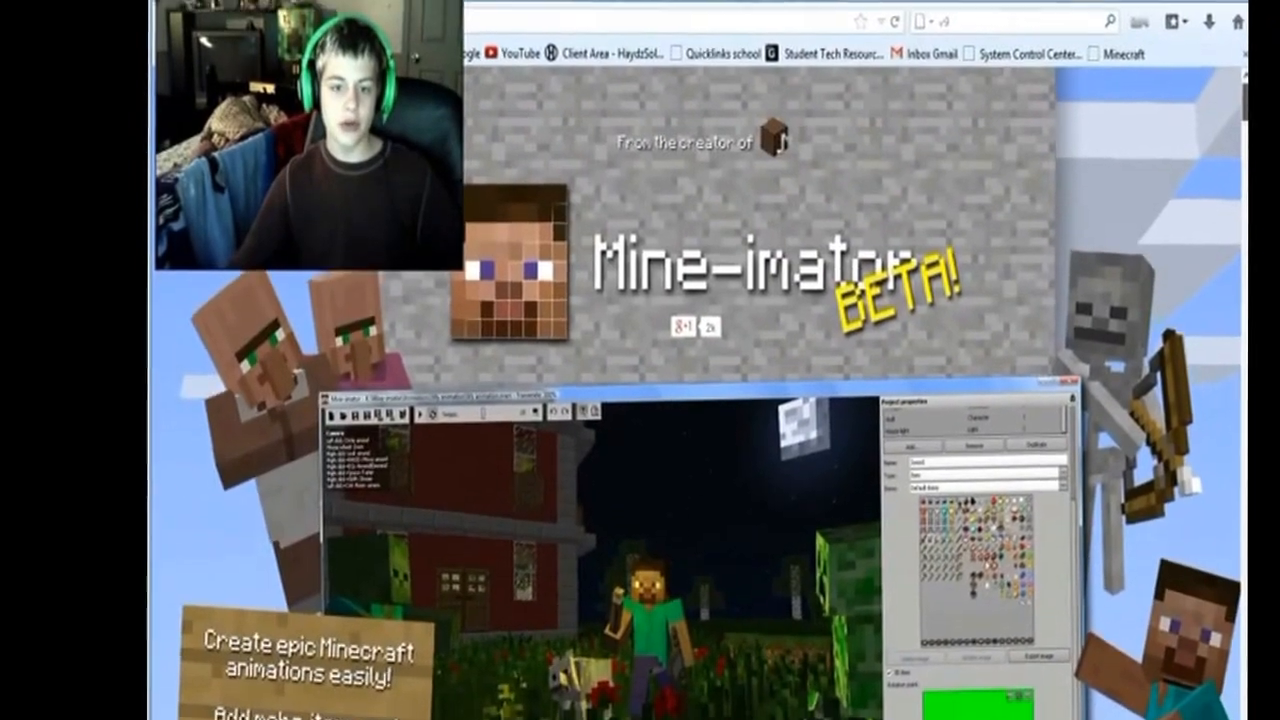
scroll(694, 380, down, 15)
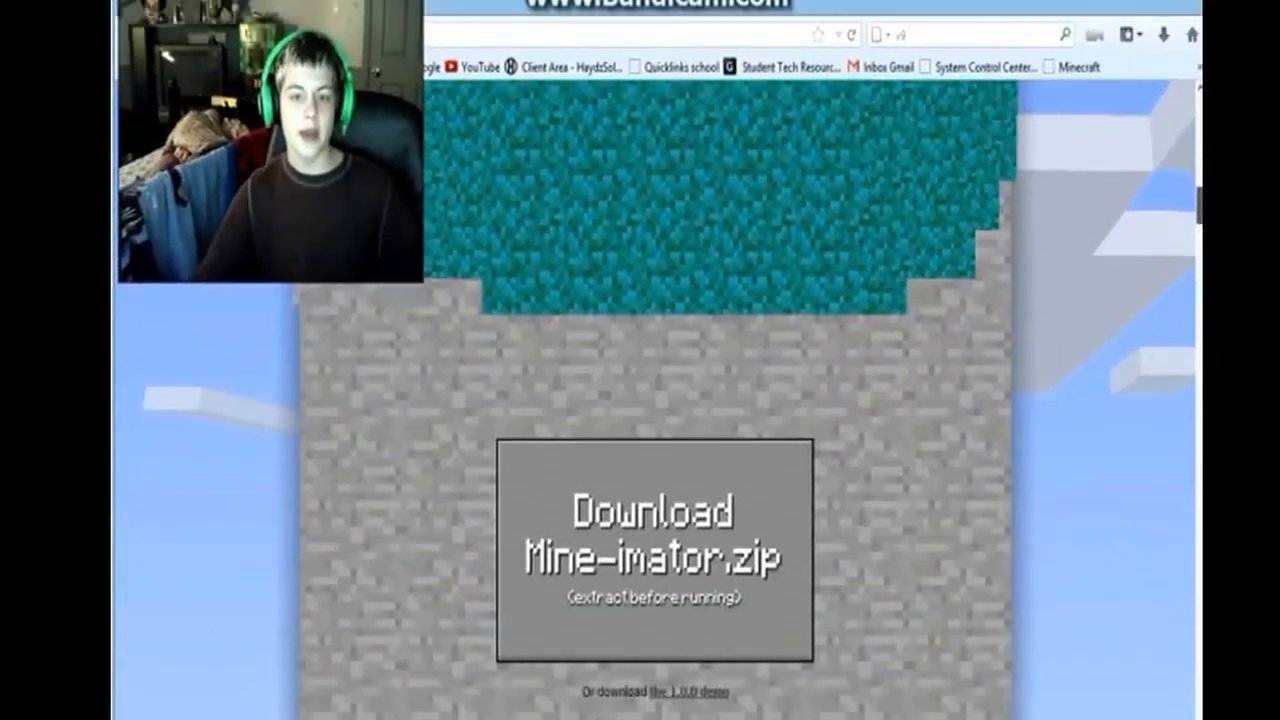
scroll(694, 380, down, 3)
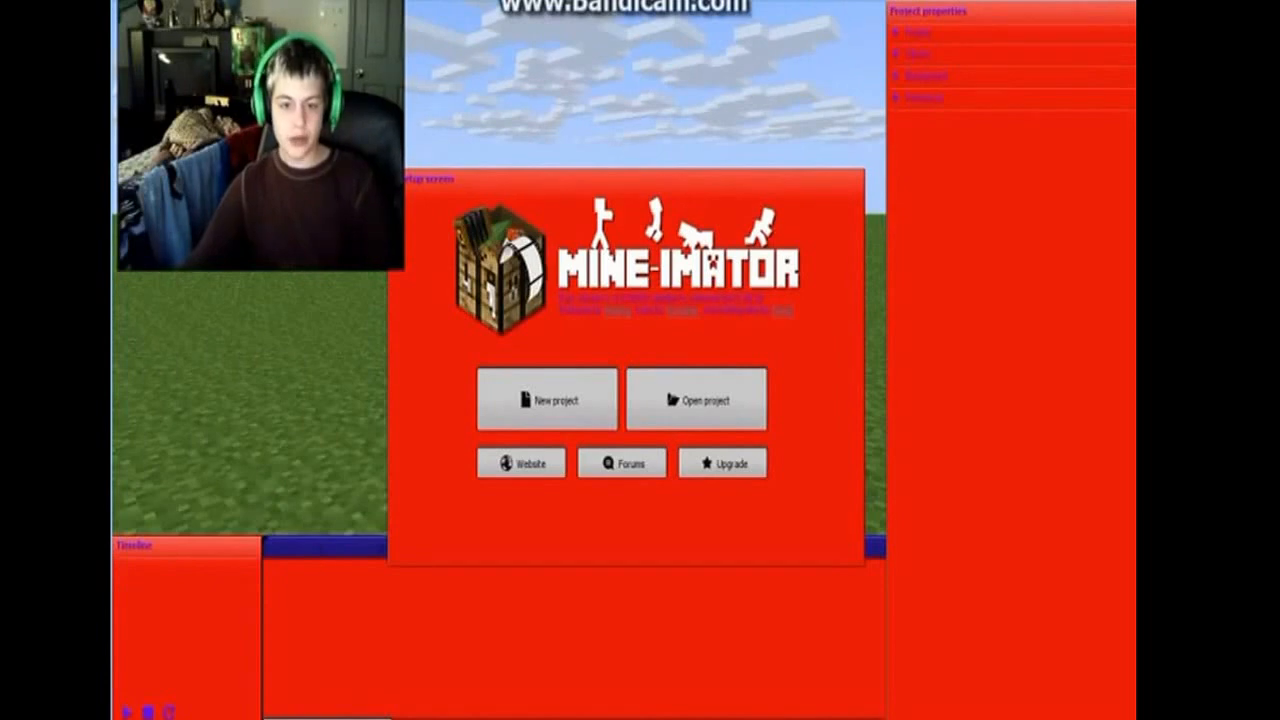
Create a new project named "new vid render"
click(574, 393)
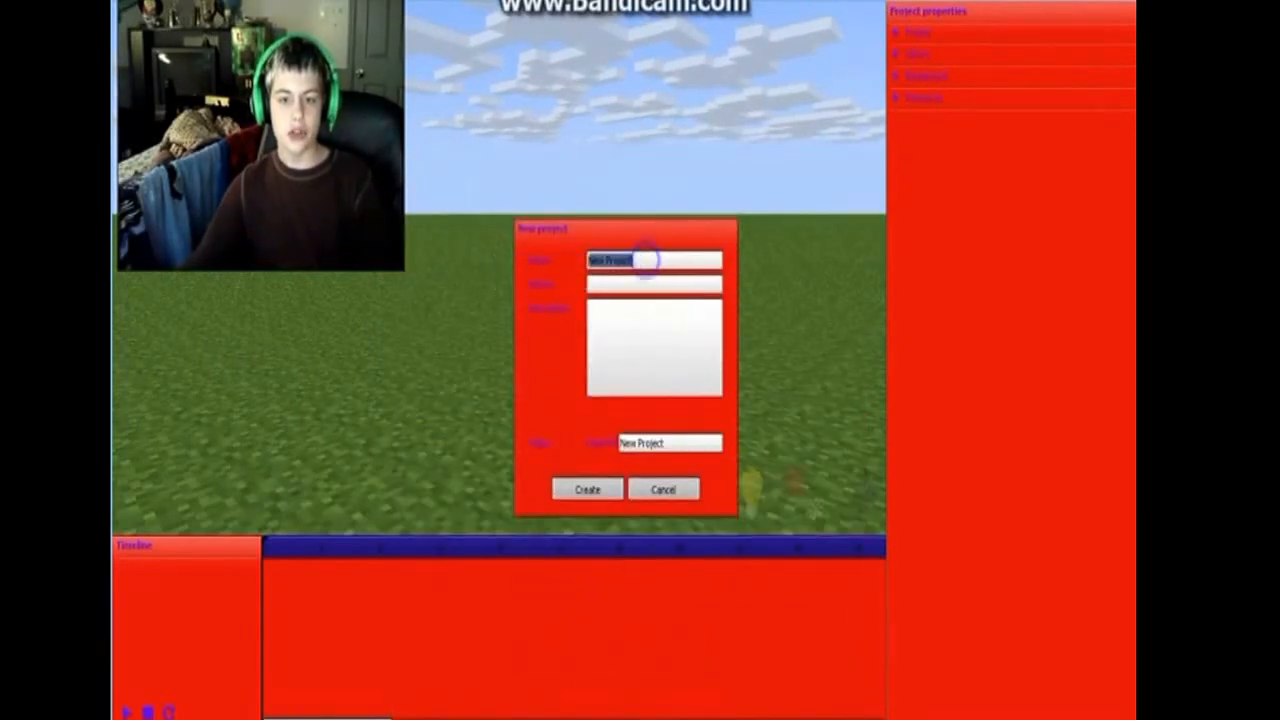
key(BackSpace)
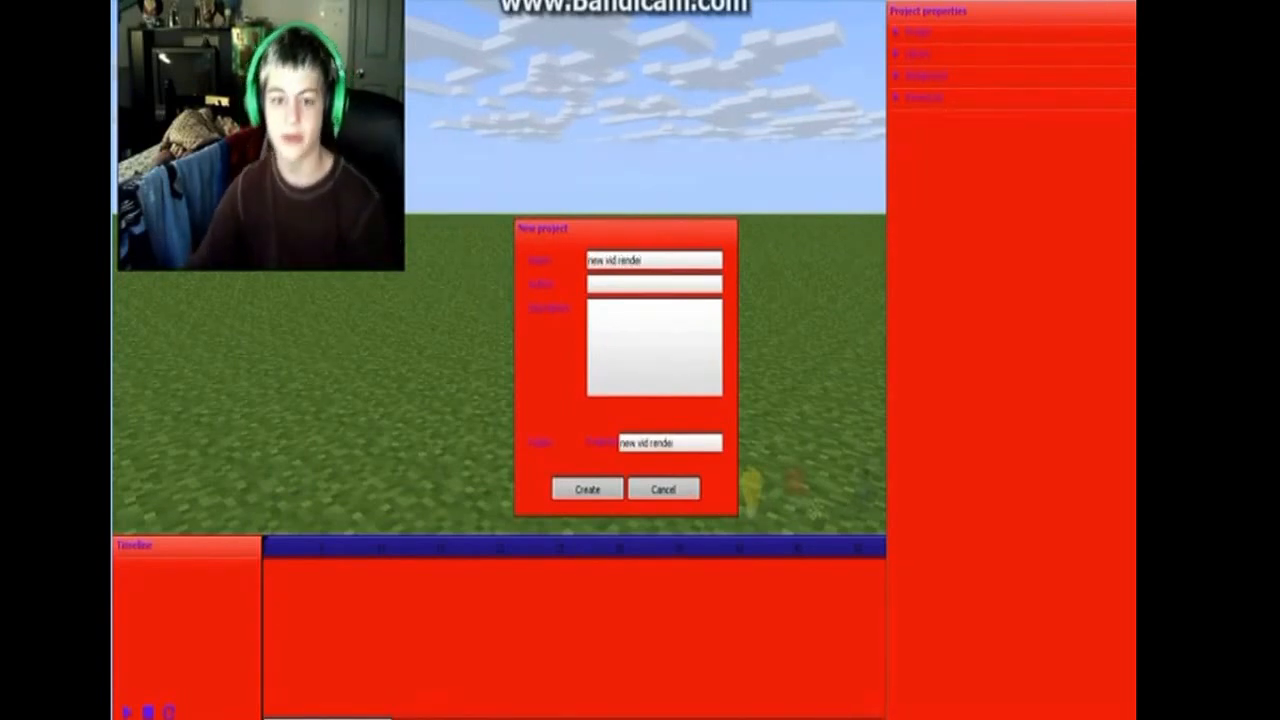
click(608, 487)
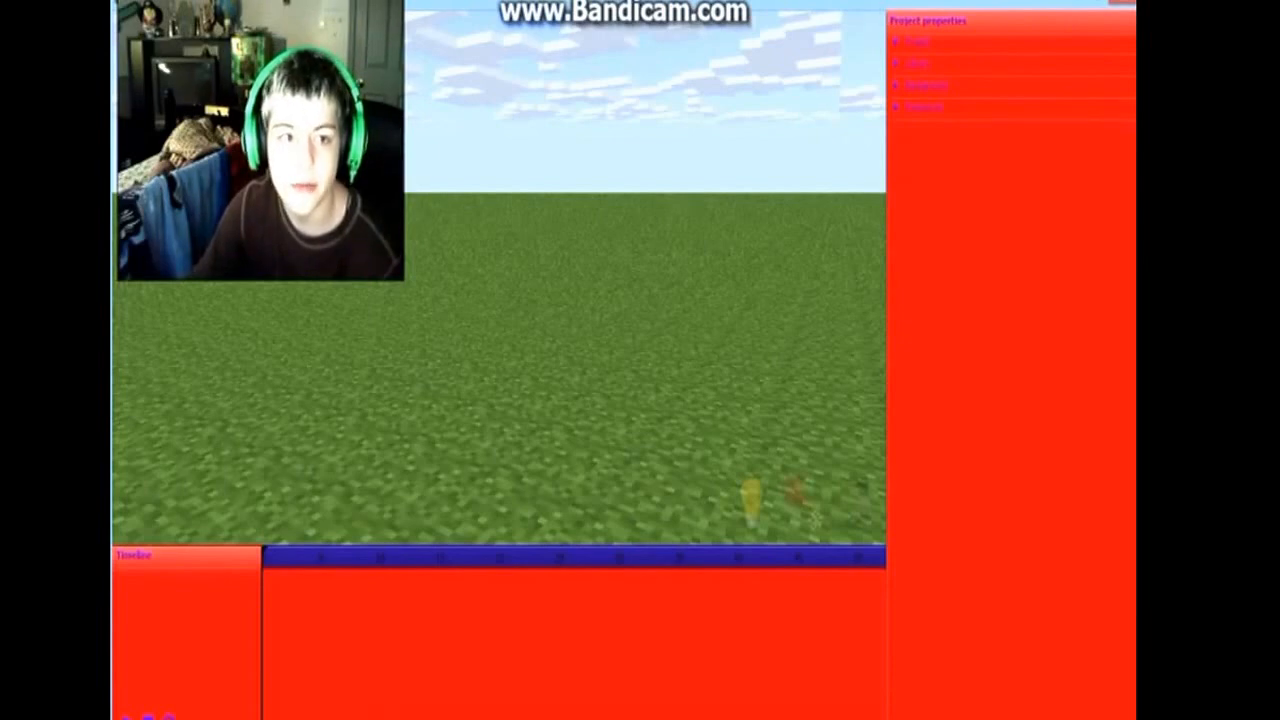
Add a human character with the default Steve skin to the empty grass scene
click(145, 47)
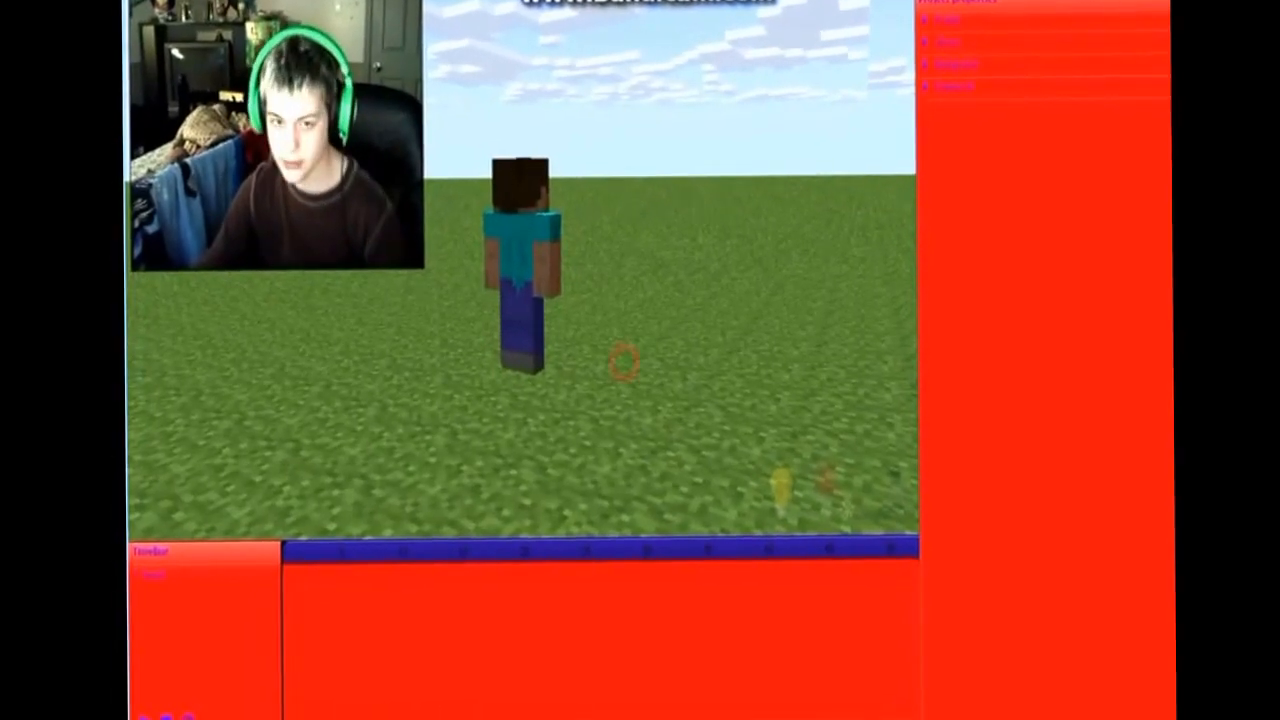
right_drag(620, 365, 600, 335)
key(w)
key(s)
right_drag(507, 264, 417, 293)
key(w)
key(s)
key(d)
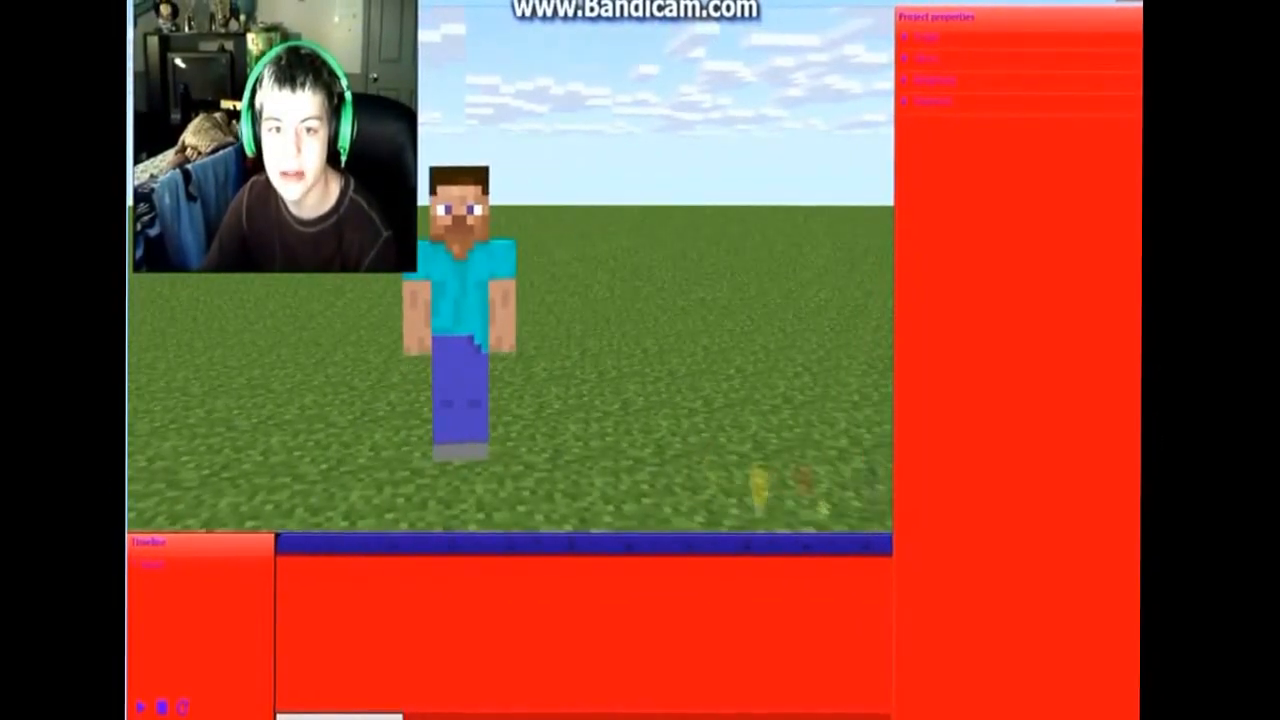
click(165, 55)
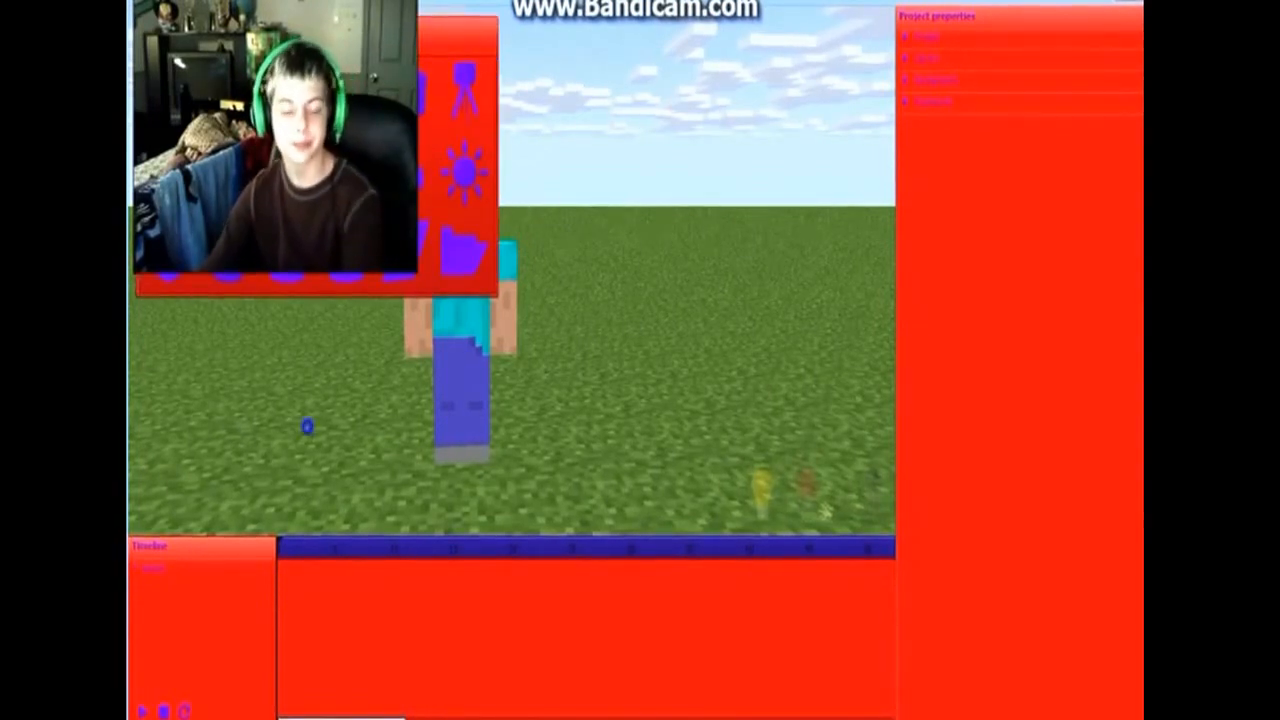
drag(458, 366, 510, 350)
right_drag(510, 350, 670, 455)
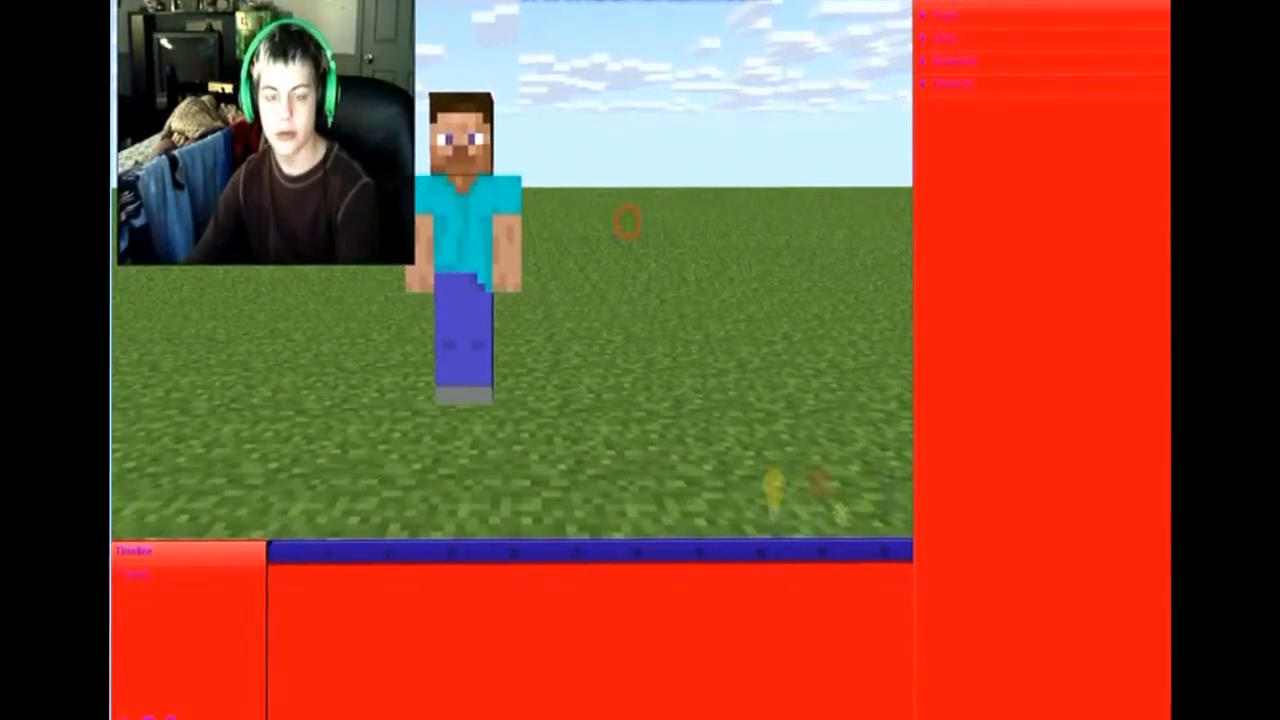
Delete the human character from the scene and undo the deletion
right_drag(630, 222, 652, 178)
key(Delete)
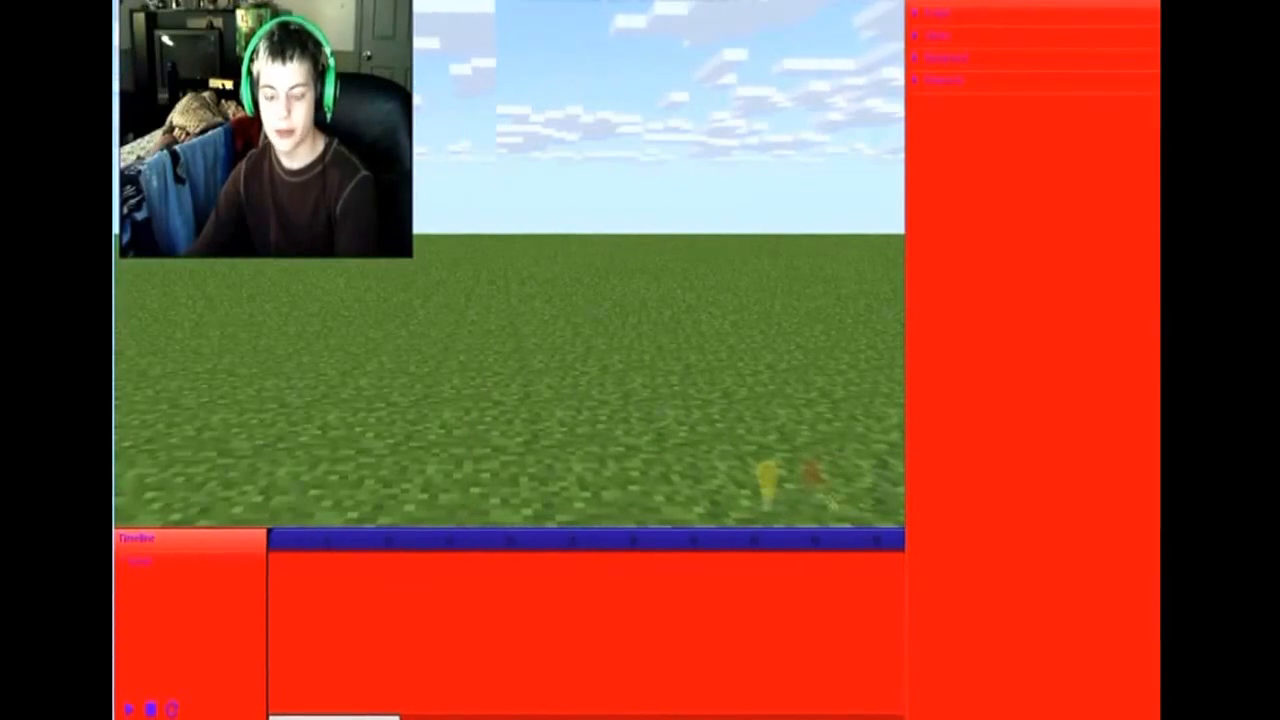
key(ctrl+z)
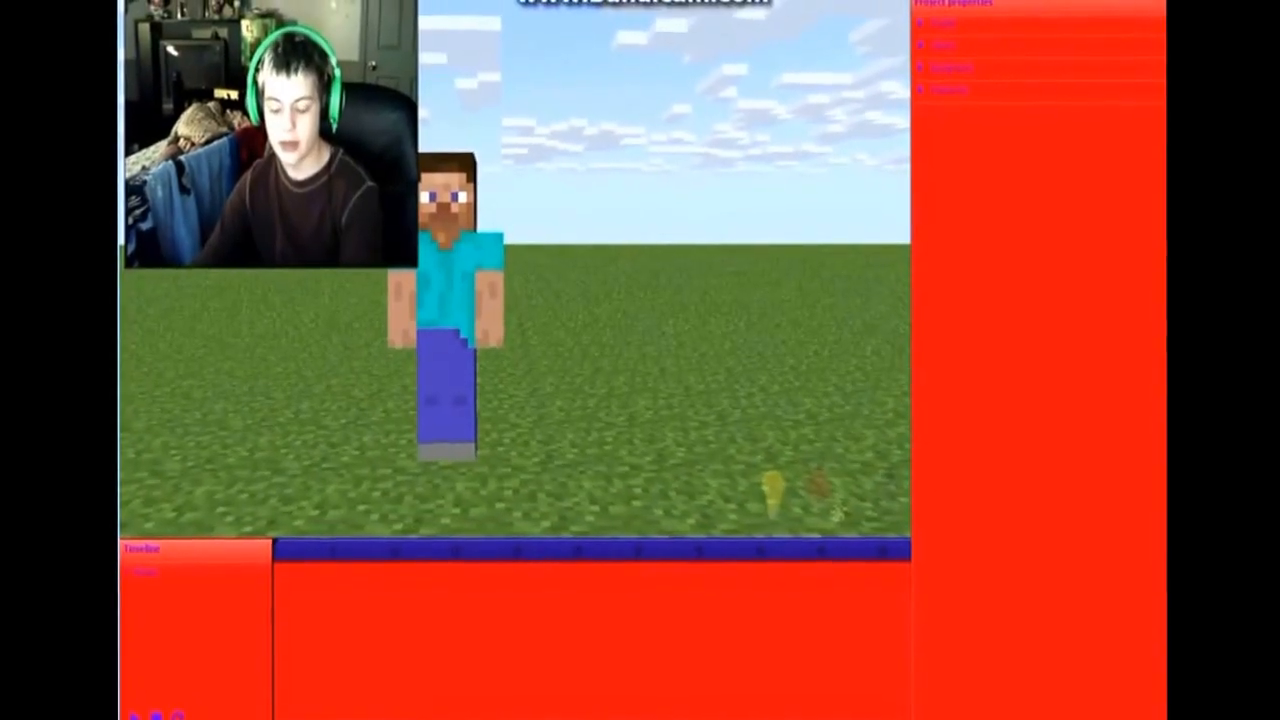
Rotate the human's right arm to about -28° on Y and bend it by about 59°
mouse_move(447, 290)
mouse_down()
mouse_move(888, 290)
mouse_move(424, 292)
mouse_up()
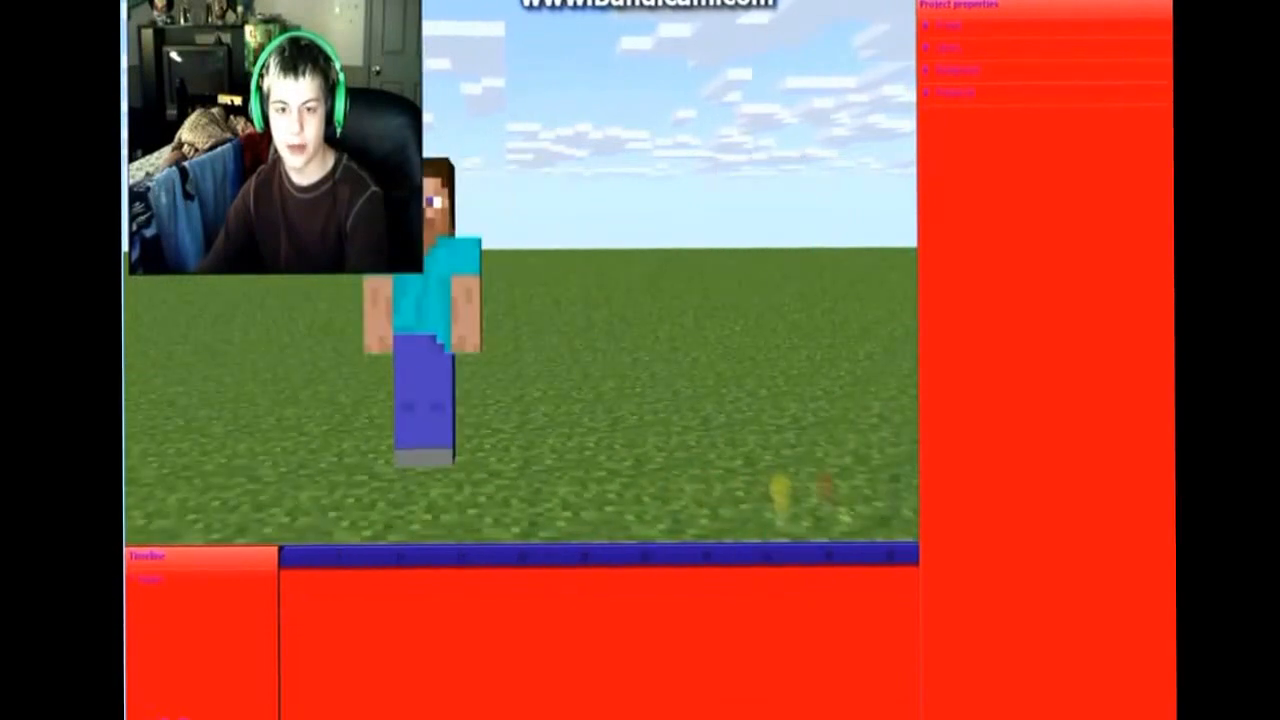
right_drag(600, 350, 585, 350)
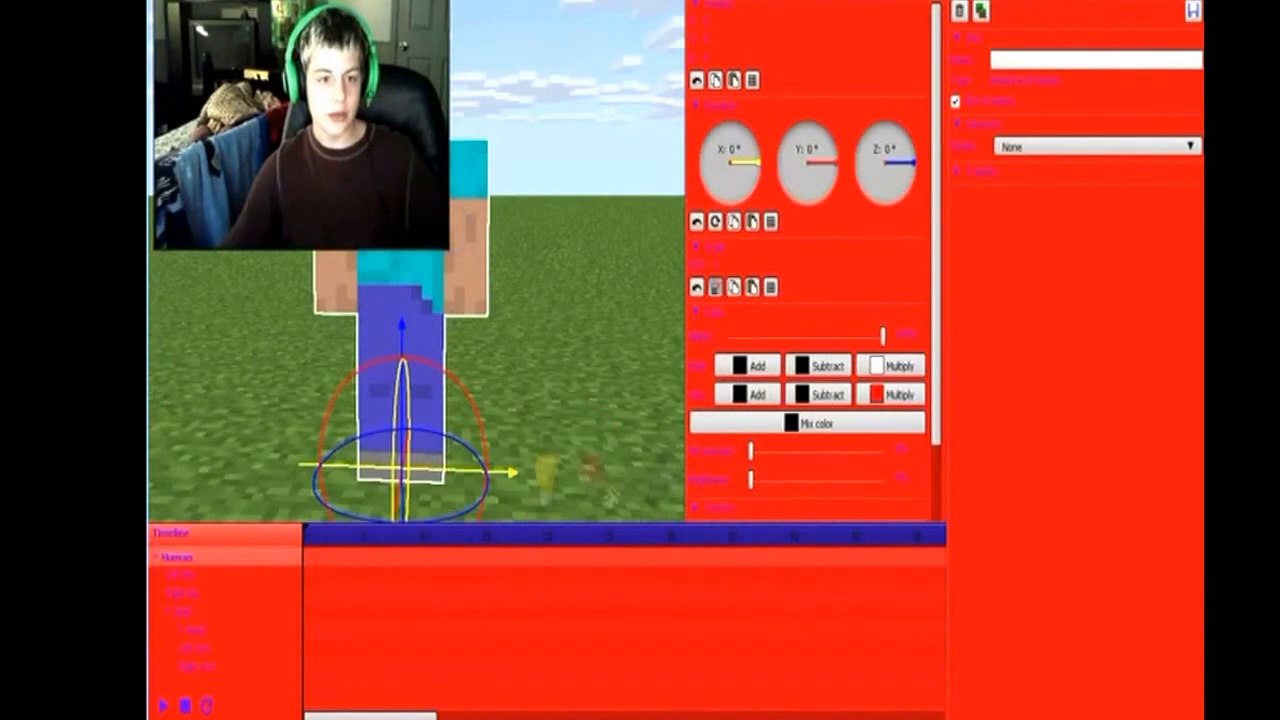
click(200, 667)
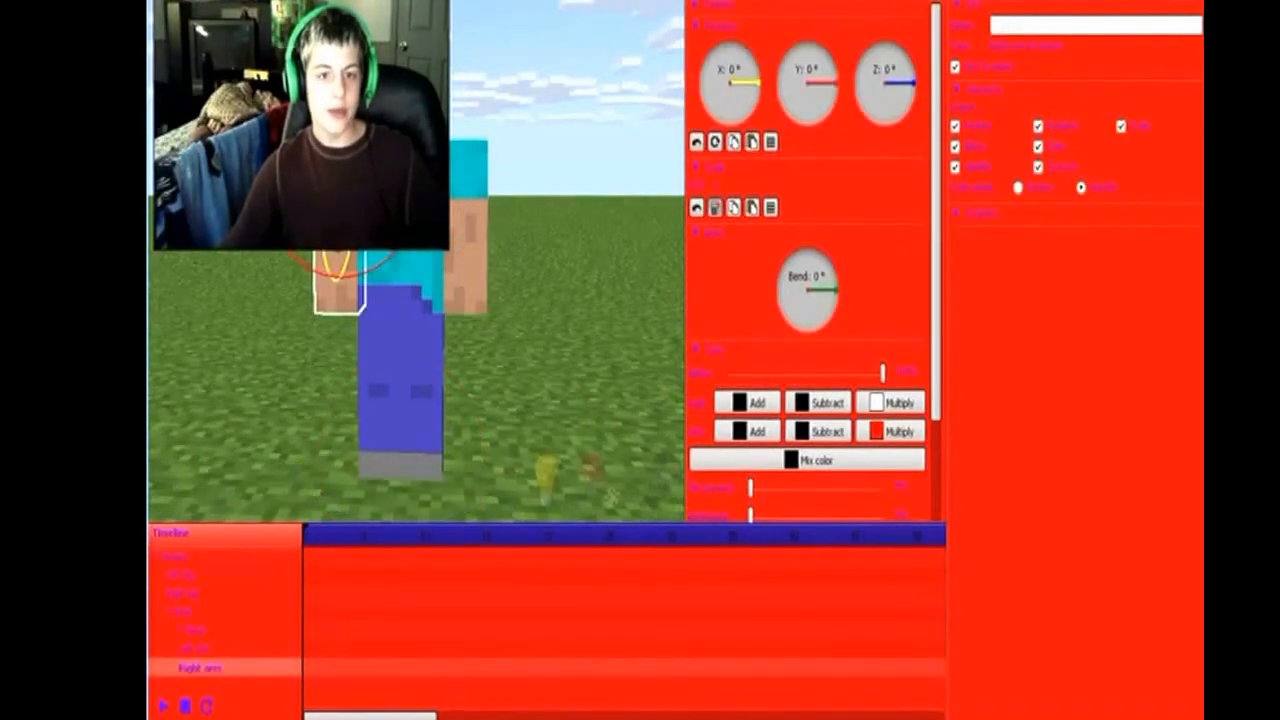
click(696, 27)
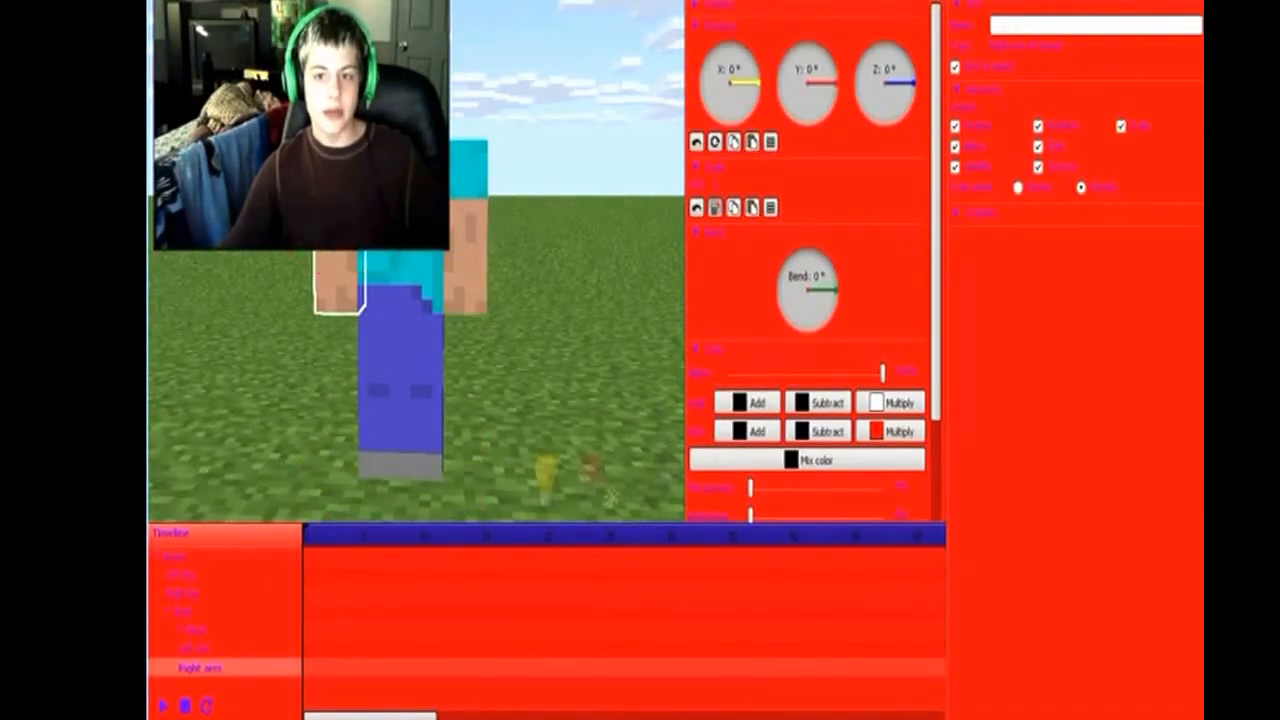
scroll(810, 260, down, 3)
scroll(810, 260, up, 3)
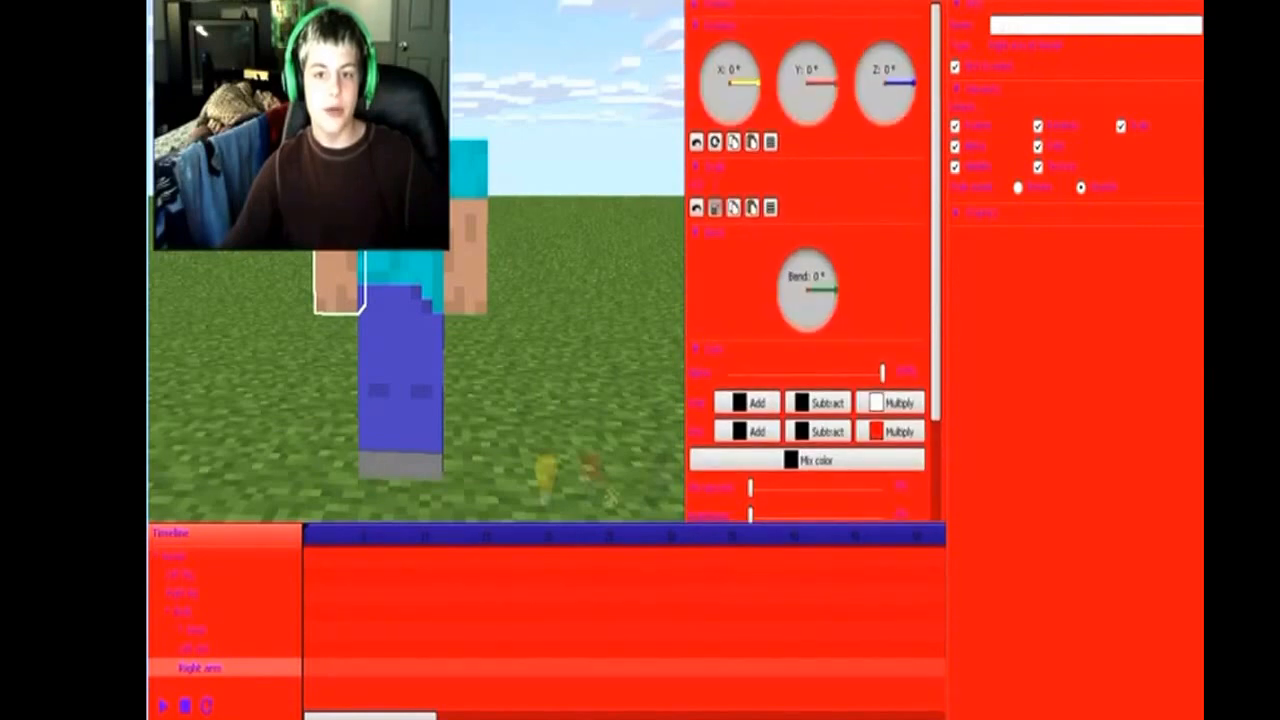
mouse_move(757, 82)
mouse_down()
mouse_move(750, 66)
mouse_move(758, 82)
mouse_up()
click(694, 6)
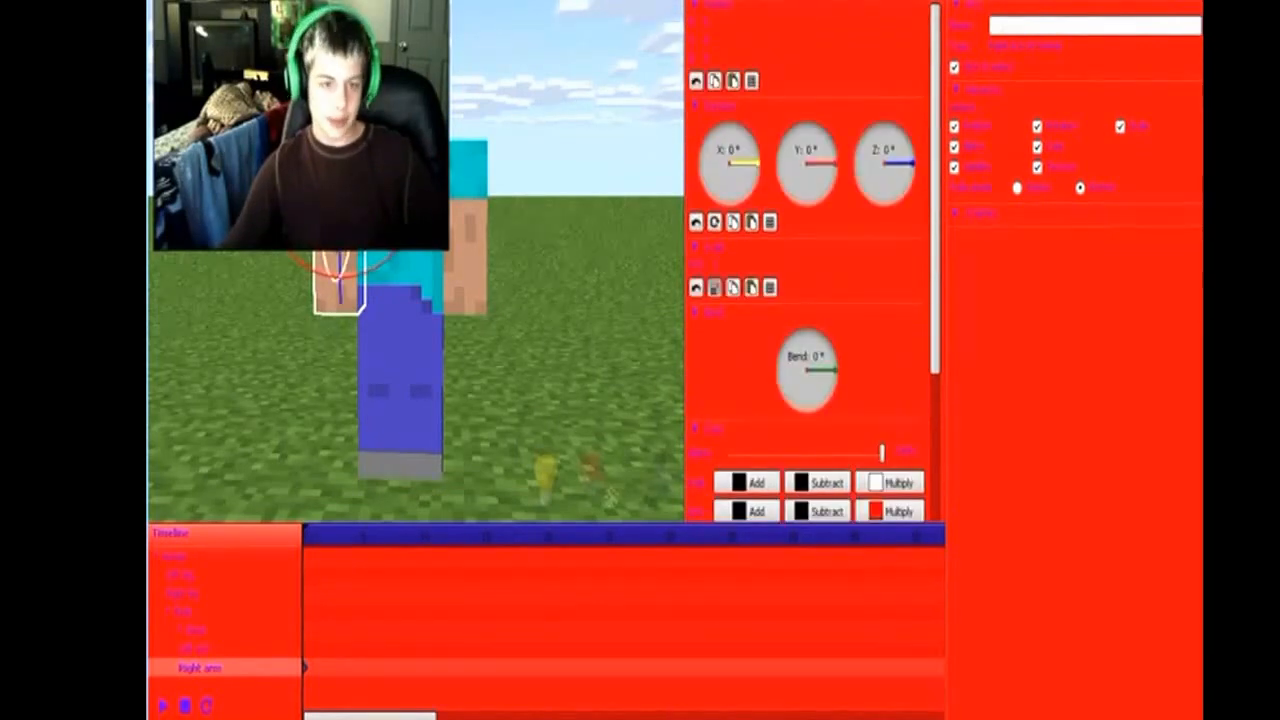
drag(419, 169, 411, 217)
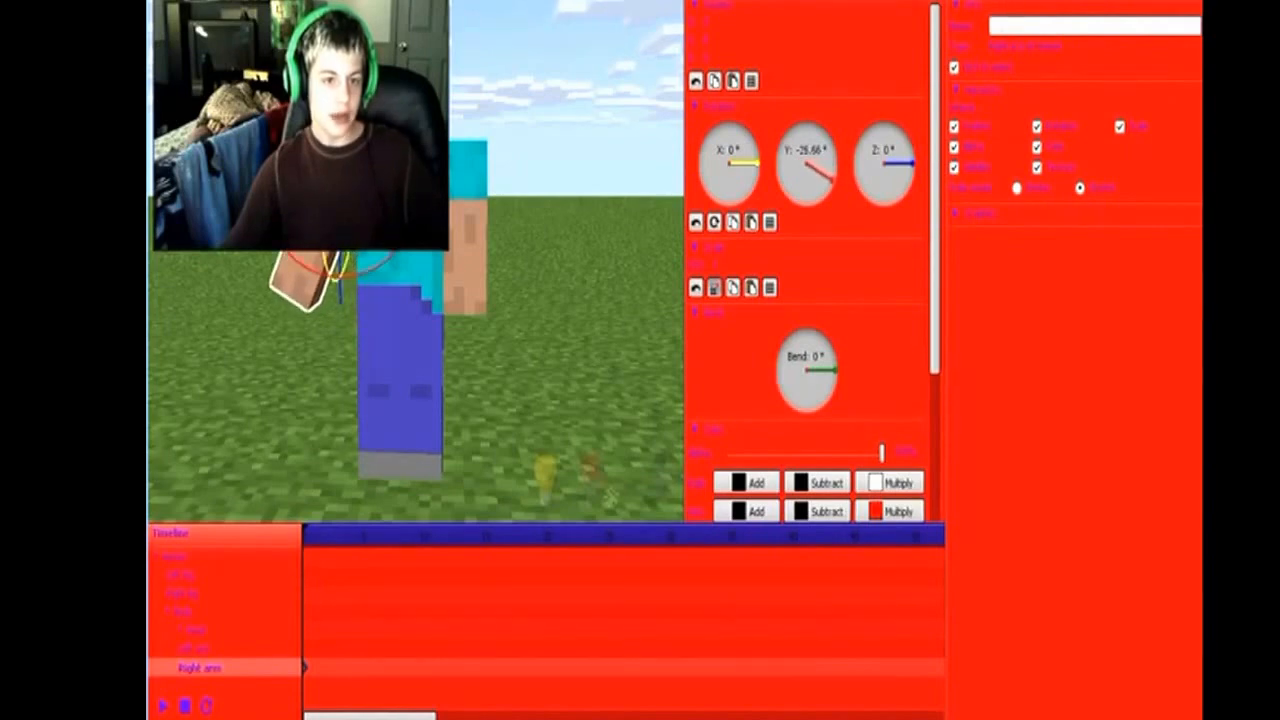
drag(834, 370, 821, 346)
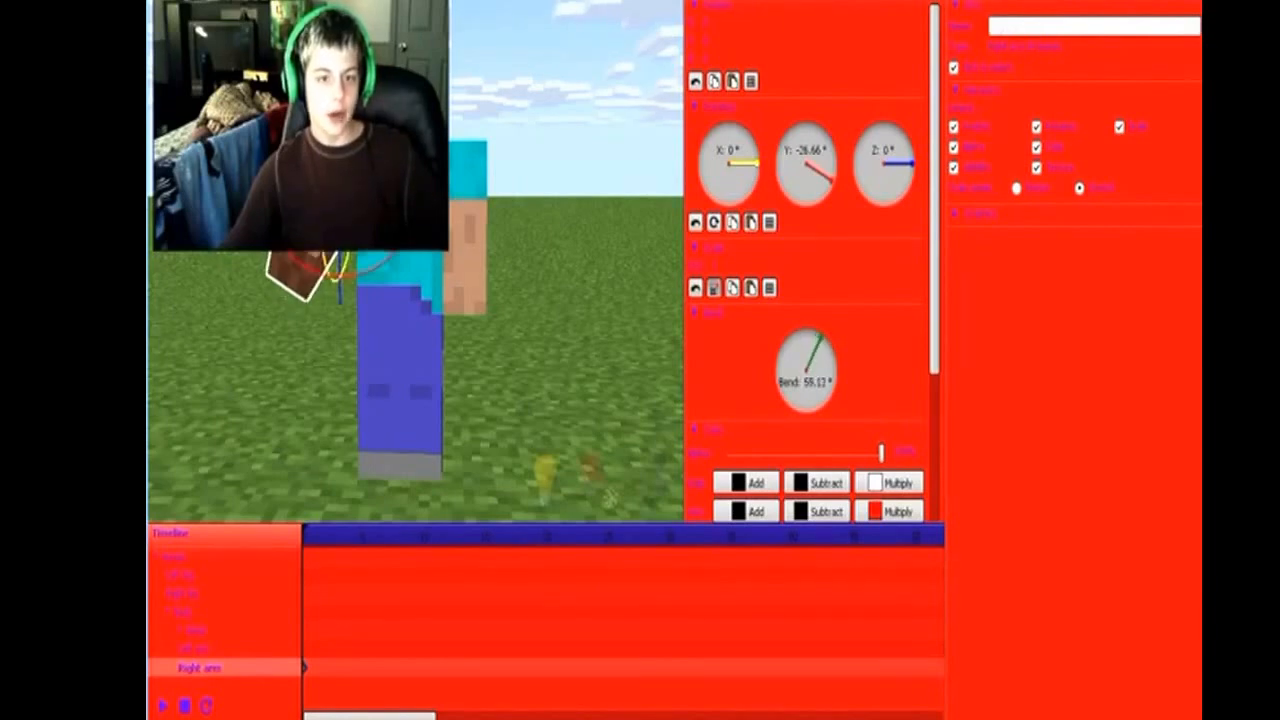
Fine-tune the right arm's rotation slightly in the viewport and clear the selection
click(954, 213)
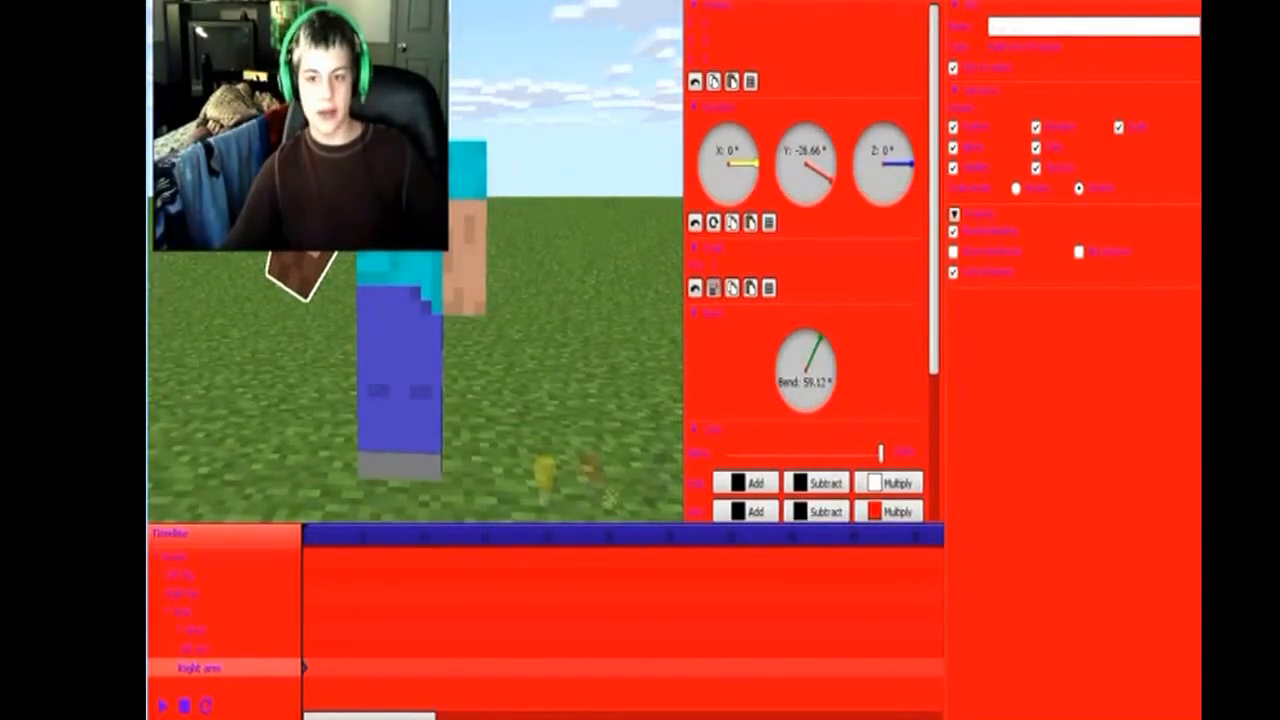
click(962, 214)
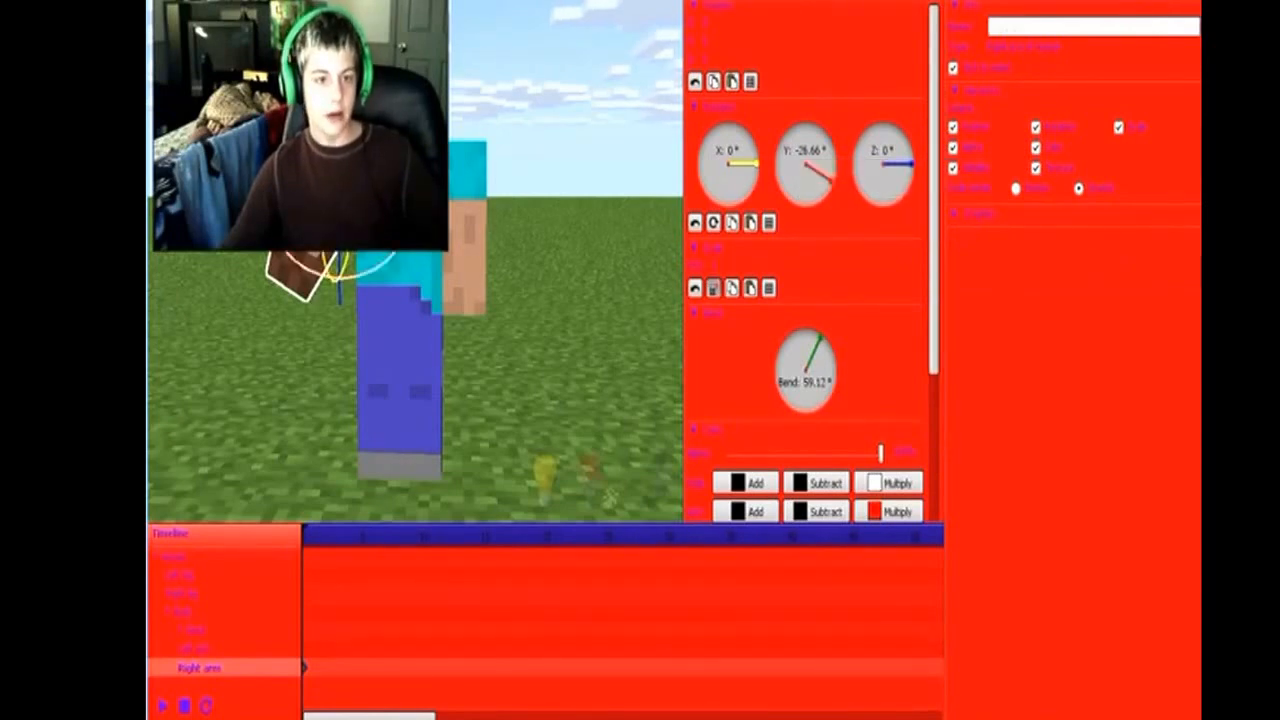
mouse_move(340, 278)
mouse_down()
mouse_move(325, 276)
mouse_move(345, 278)
mouse_up()
click(530, 250)
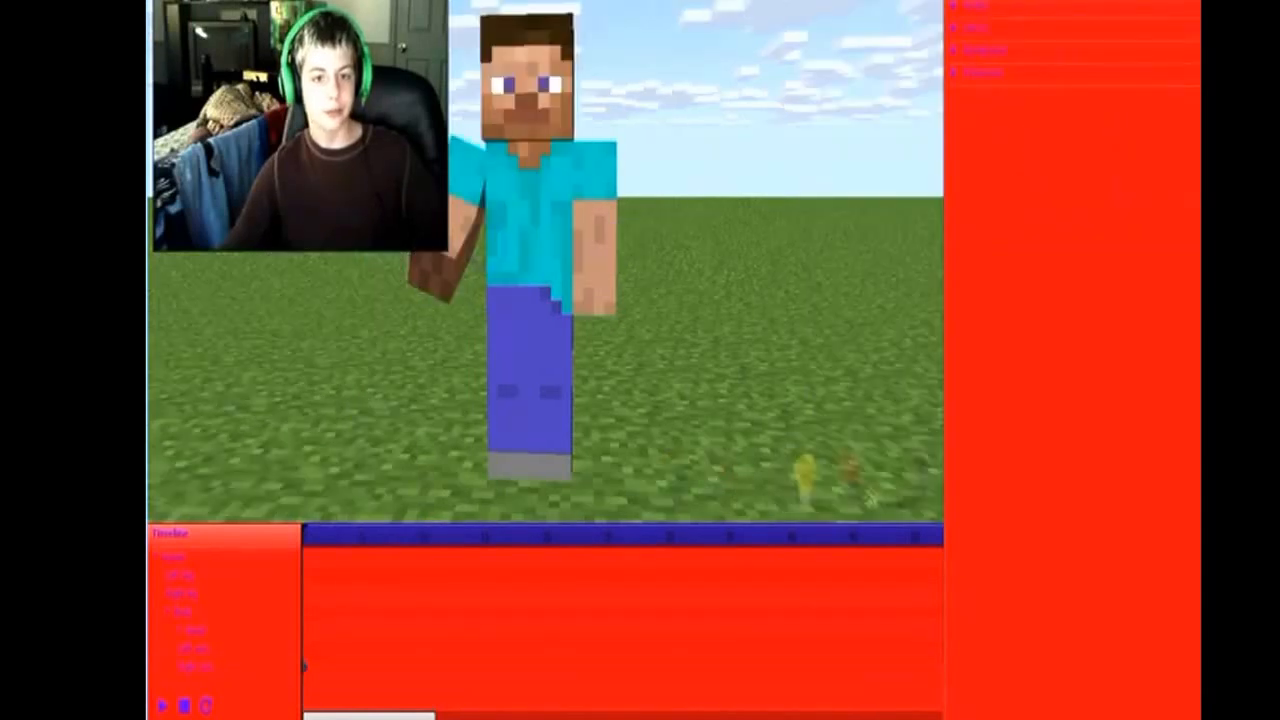
Rotate the human's left arm to about 25.31° on Y and 6.79° on Z, and bend it by about 85.68°
click(600, 216)
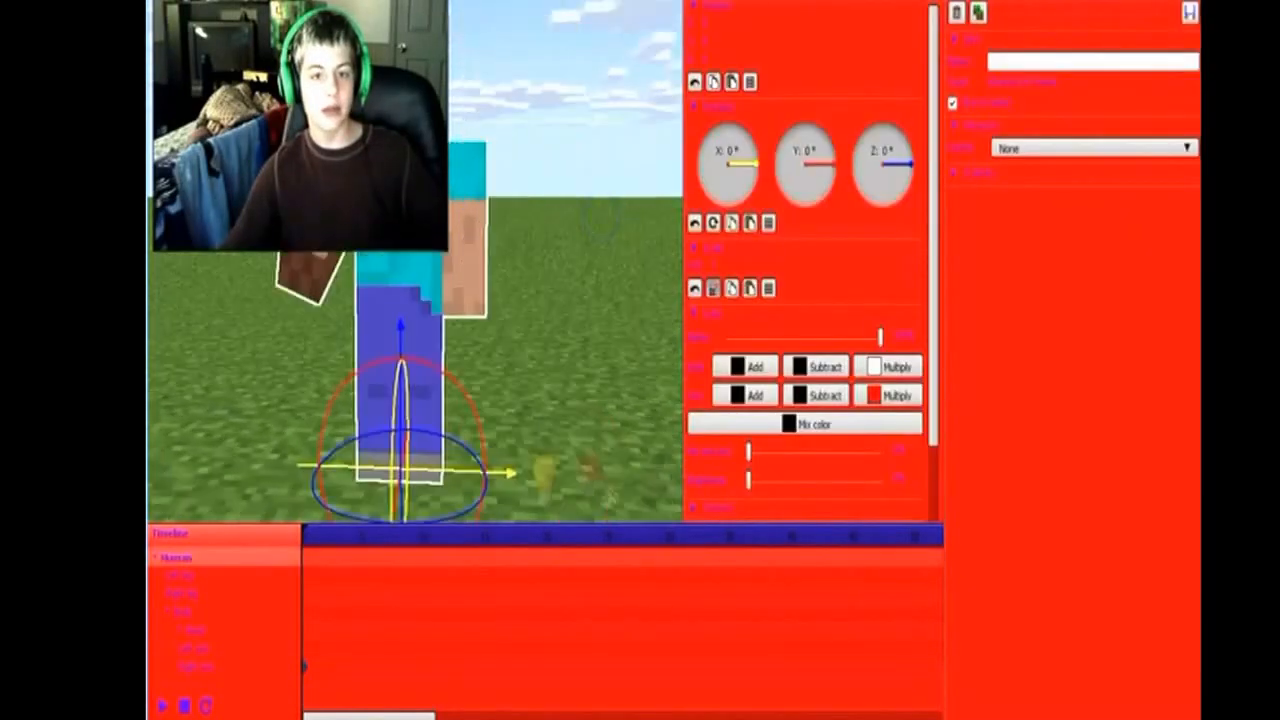
click(481, 217)
drag(516, 254, 489, 233)
drag(824, 286, 808, 254)
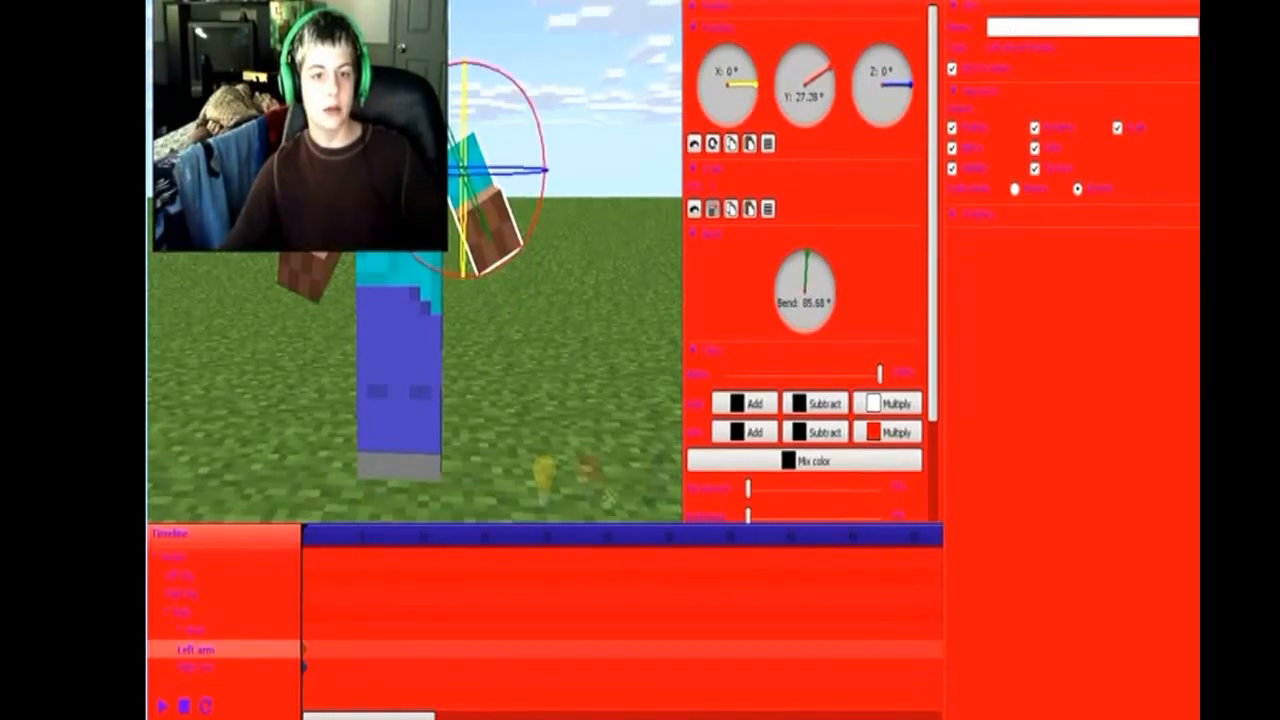
mouse_move(529, 235)
mouse_down()
mouse_move(545, 189)
mouse_move(492, 174)
mouse_move(525, 173)
mouse_move(530, 228)
mouse_up()
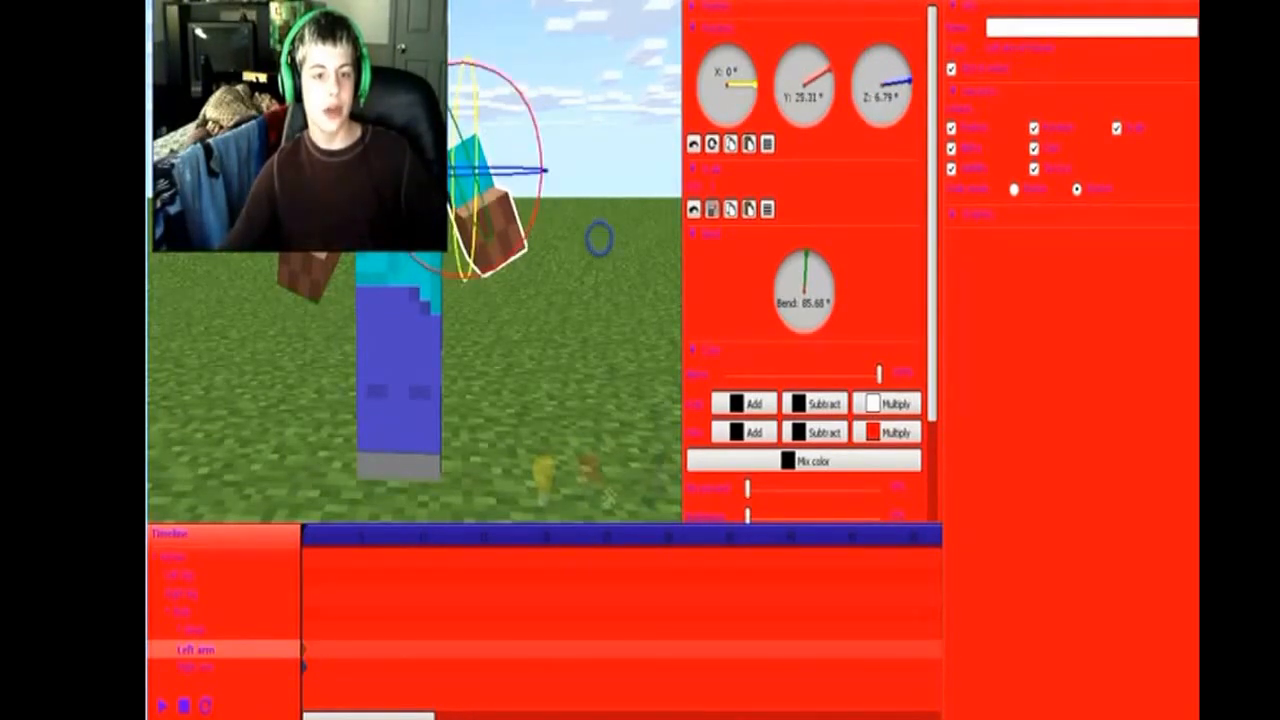
click(598, 238)
Set the left arm's bend to about 61.66° and clear the selection
click(615, 236)
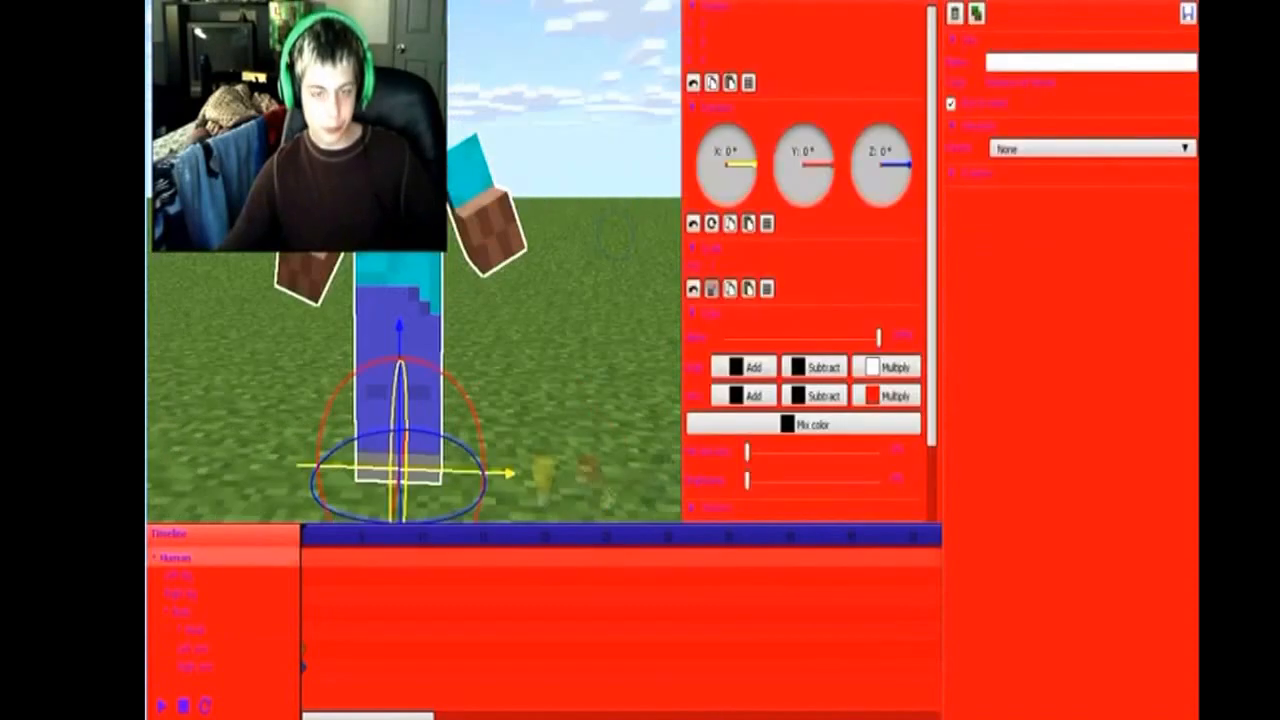
click(494, 216)
drag(490, 228, 490, 248)
click(606, 325)
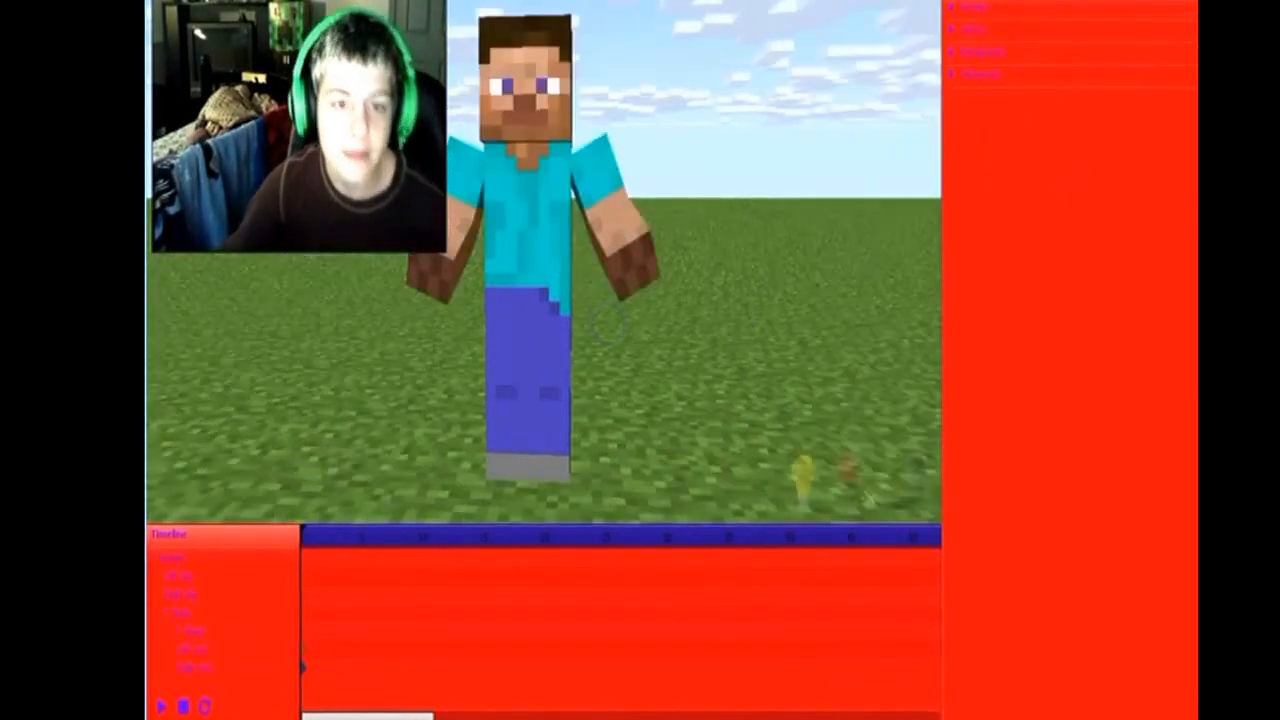
click(545, 250)
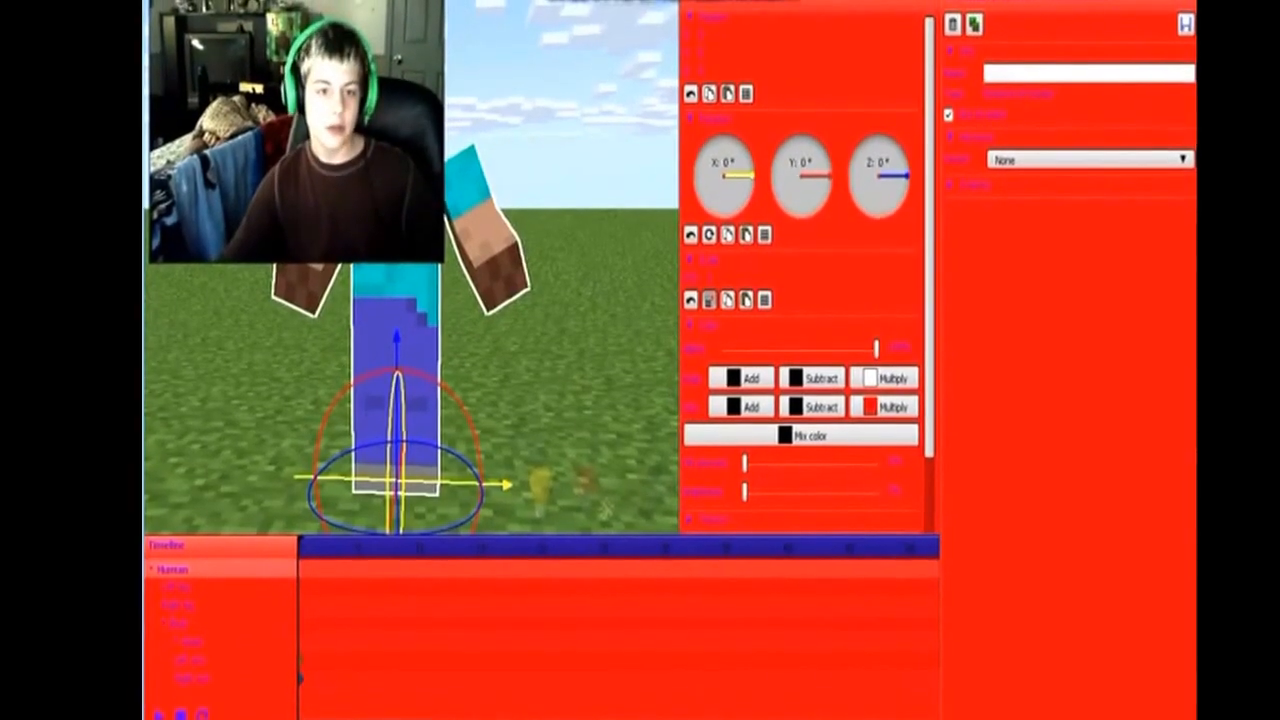
click(594, 349)
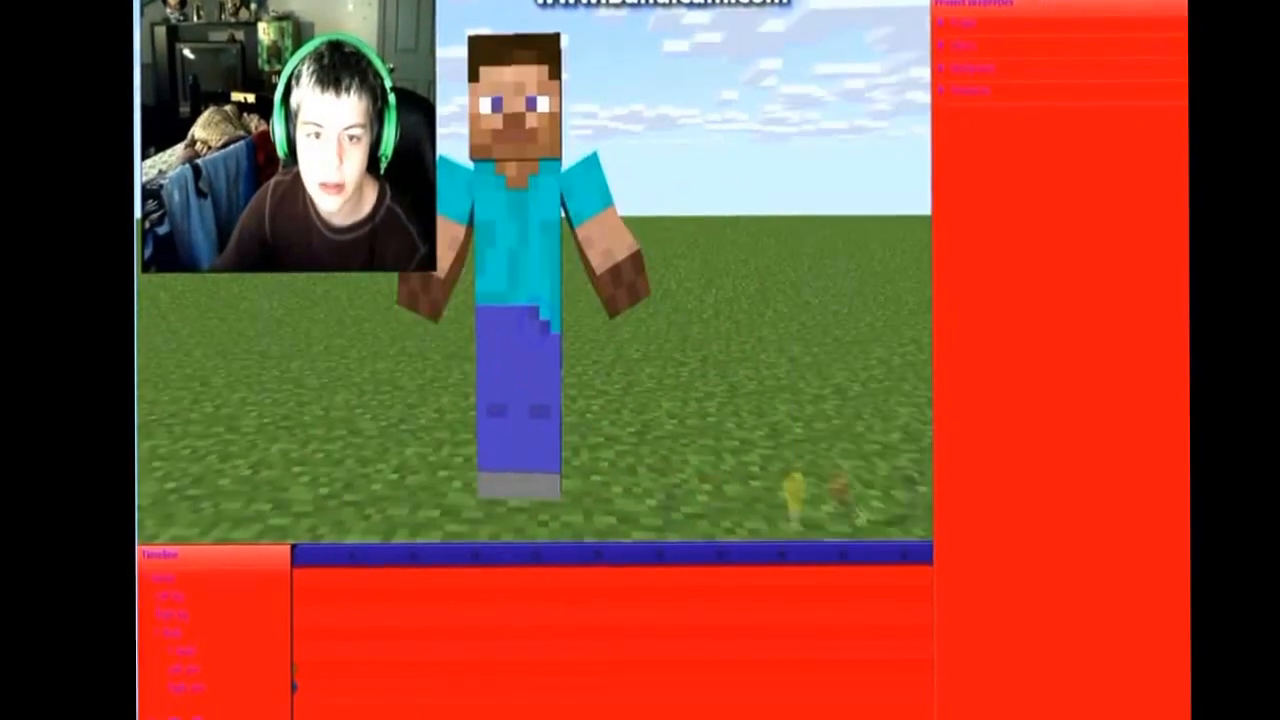
Reduce the bend of the human's left arm slightly and clear the selection
mouse_move(545, 285)
right_down()
mouse_move(575, 285)
mouse_move(529, 285)
right_up()
click(528, 285)
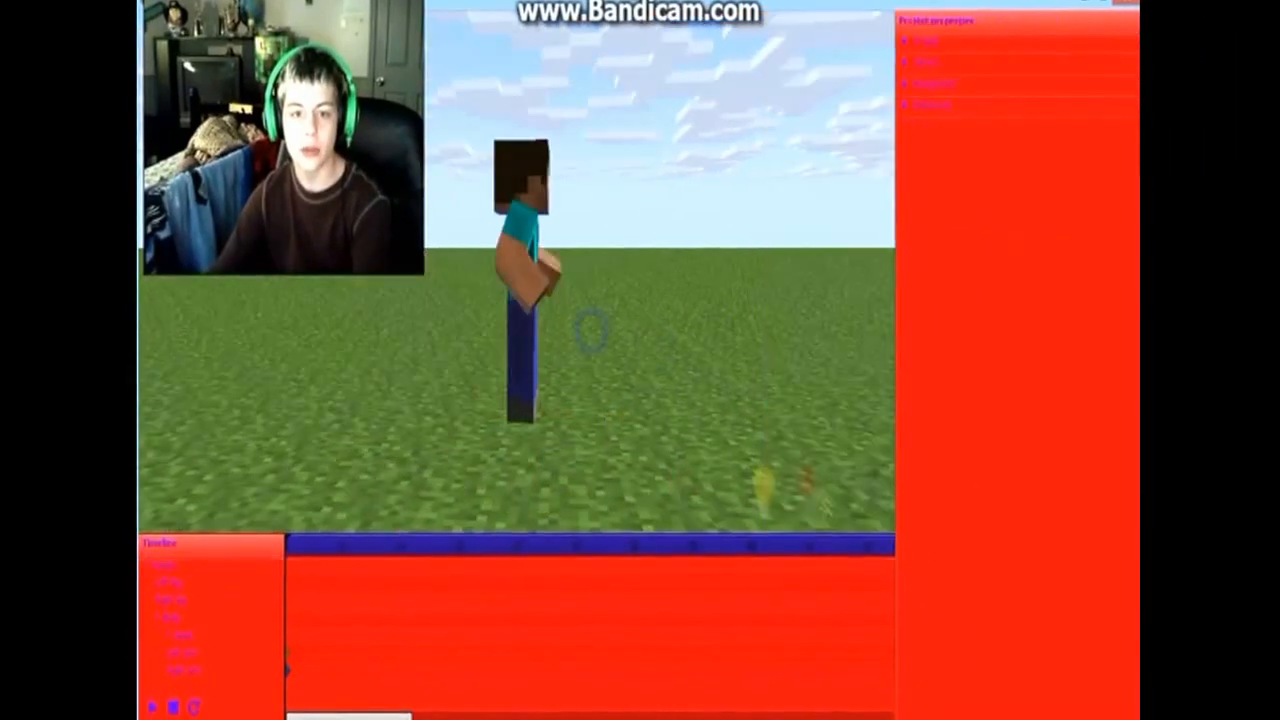
right_drag(737, 334, 740, 370)
click(460, 318)
click(500, 306)
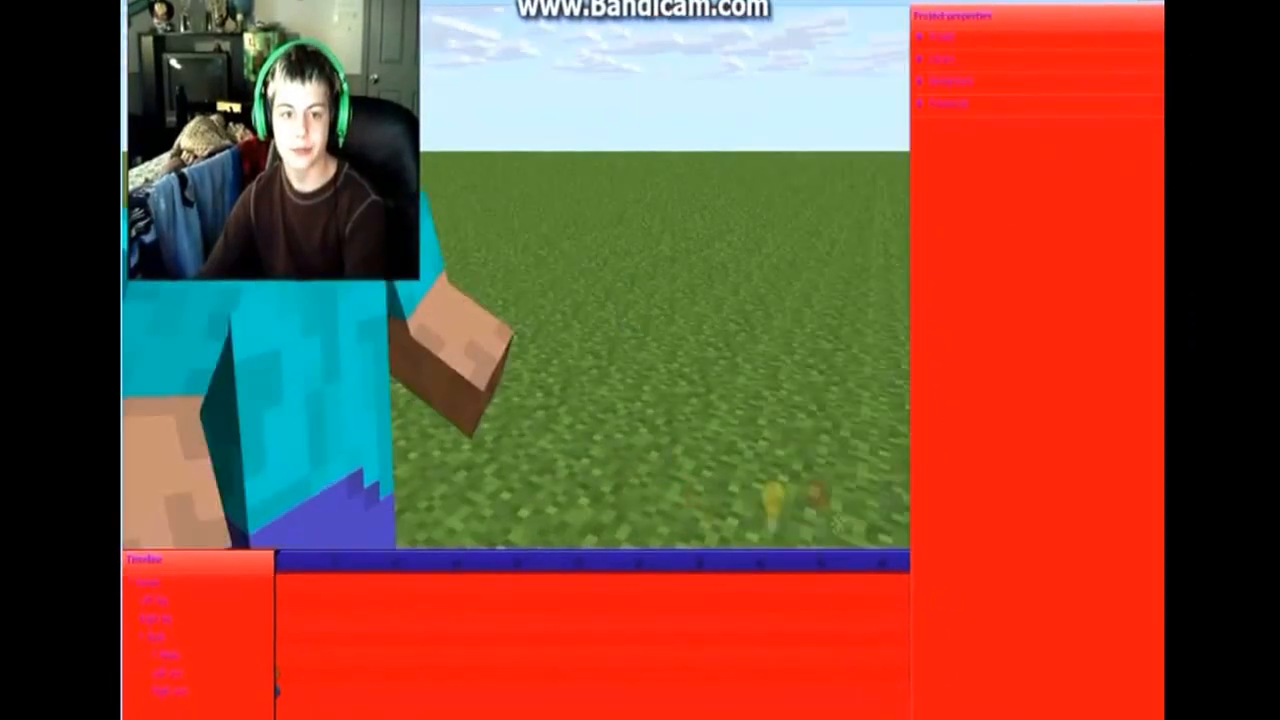
click(425, 311)
click(346, 337)
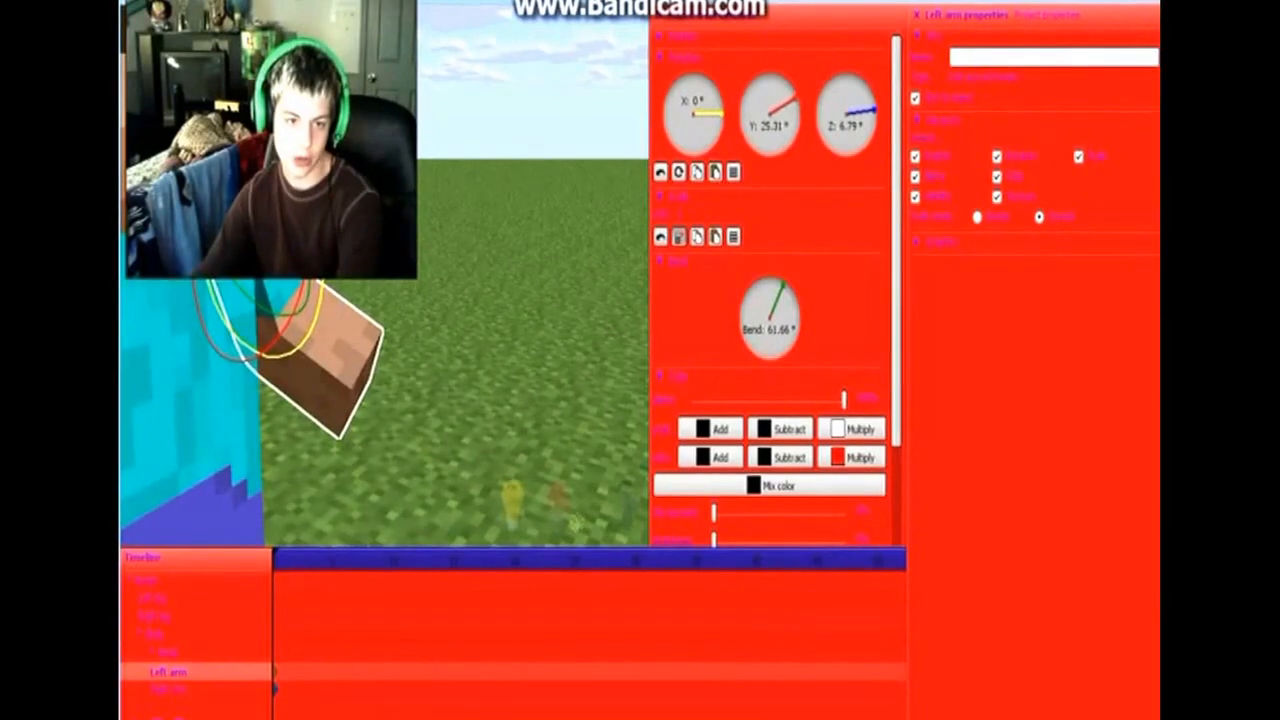
drag(310, 328, 280, 318)
click(472, 318)
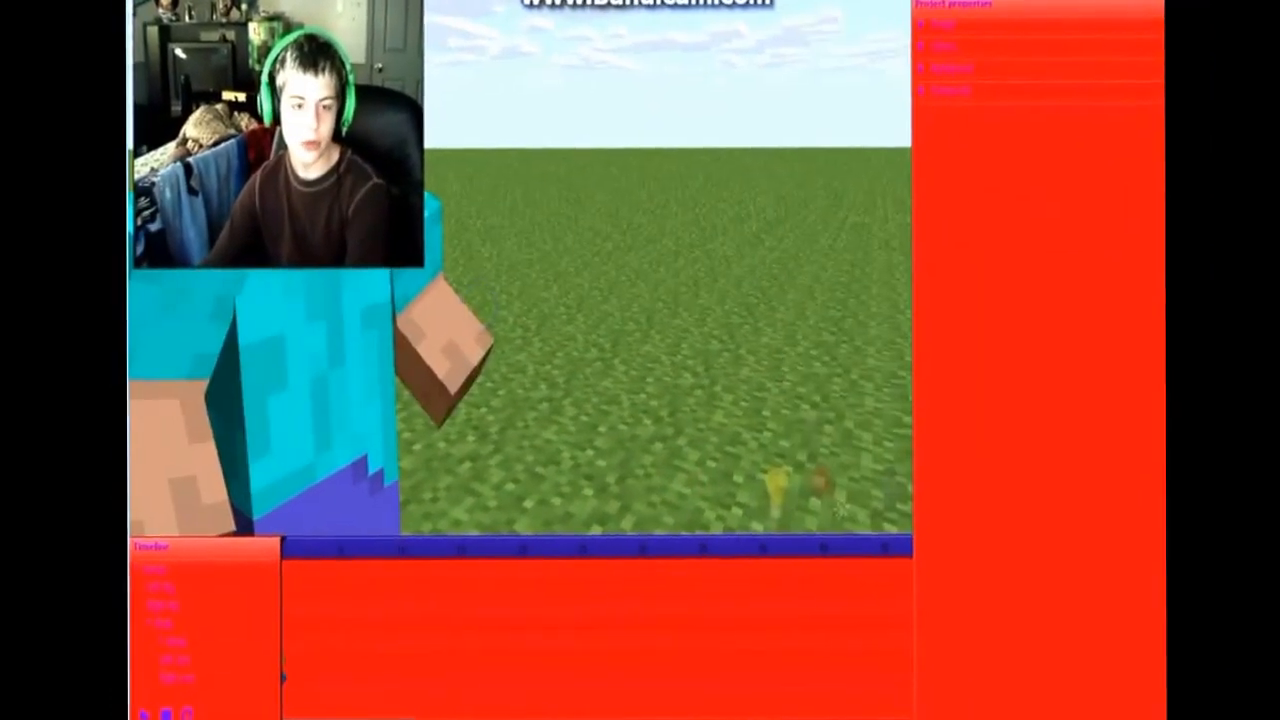
Bend the human's left leg by about 10.33°
scroll(472, 318, down, 5)
right_drag(472, 318, 472, 262)
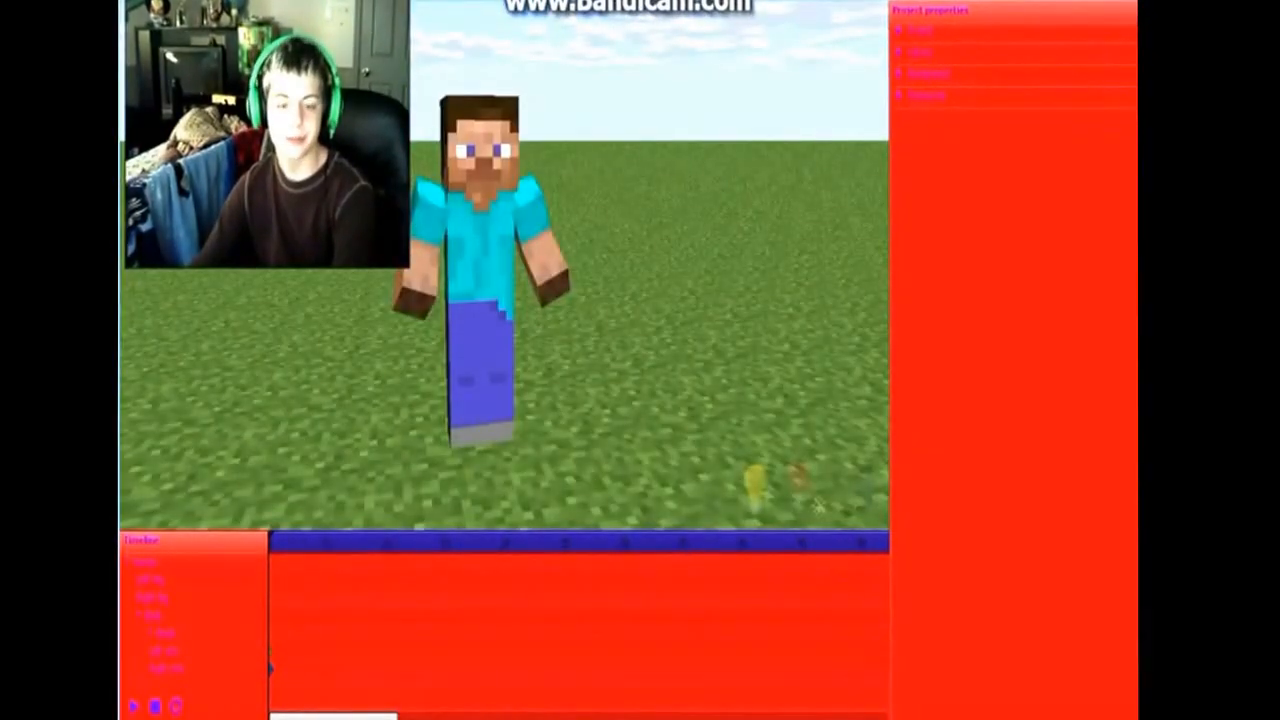
click(489, 345)
click(376, 350)
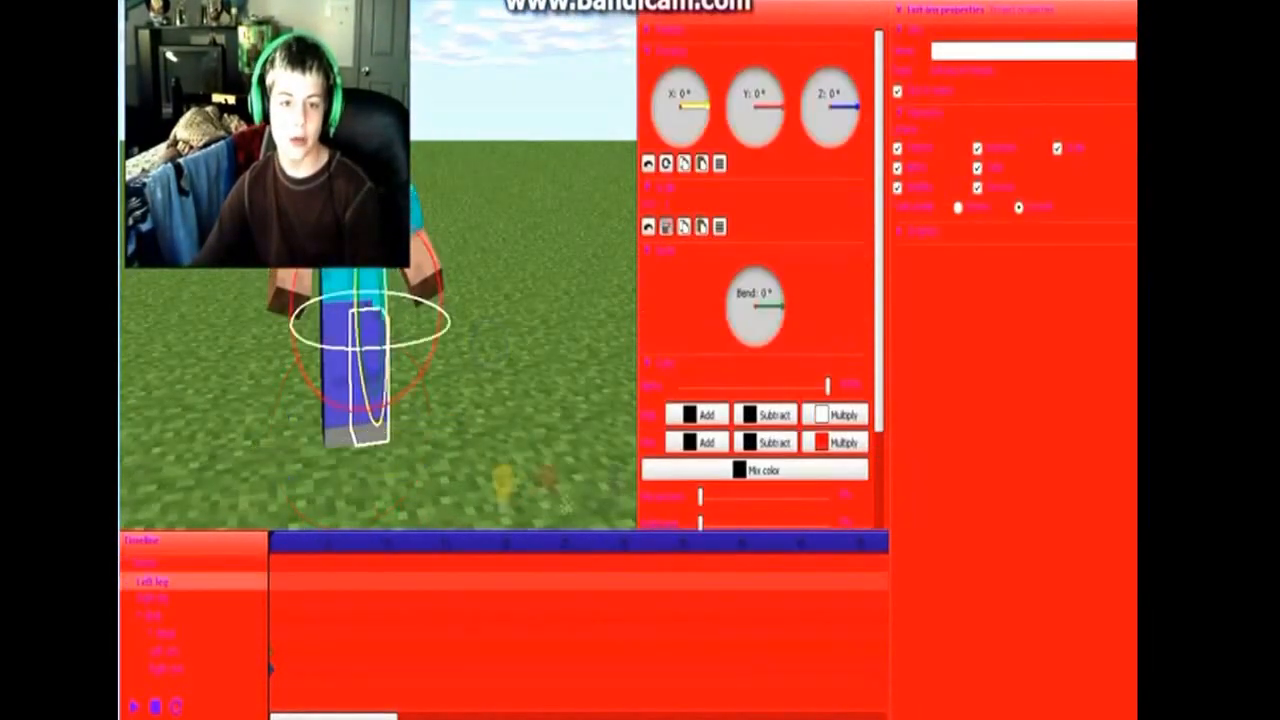
drag(380, 366, 385, 362)
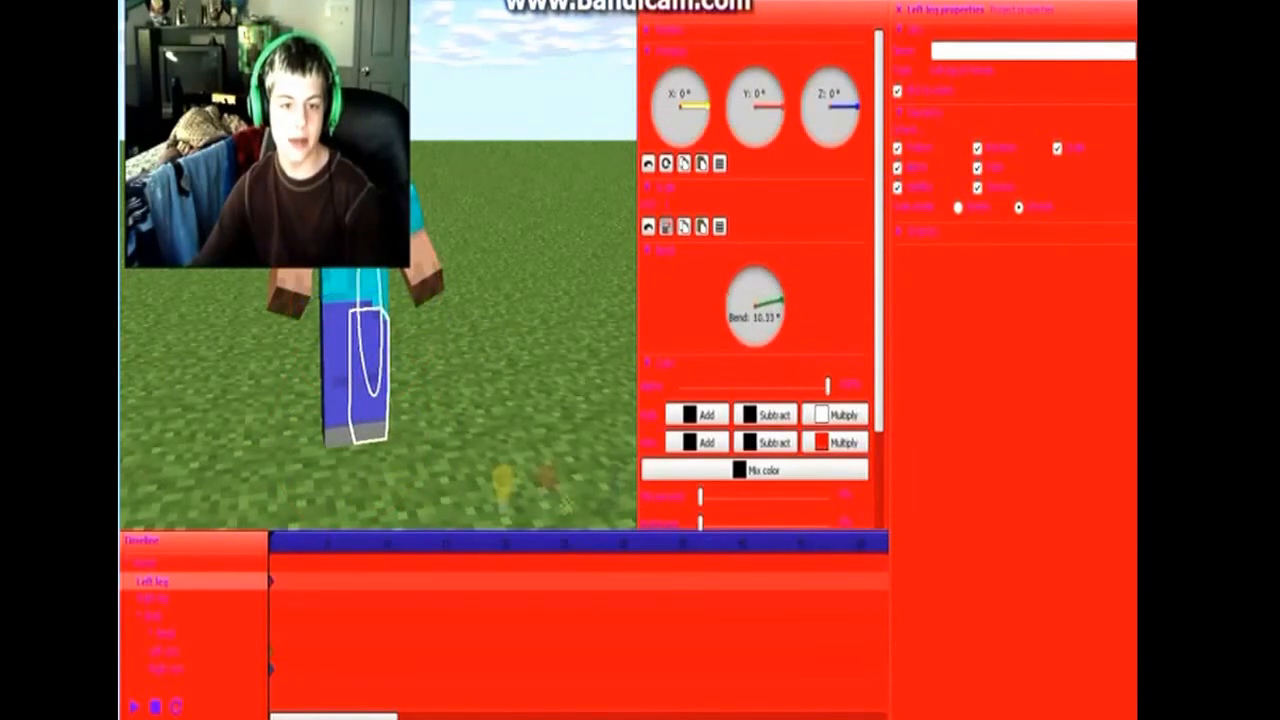
drag(383, 362, 345, 372)
Bend the human's right leg to about 20.87° and clear the selection
click(332, 430)
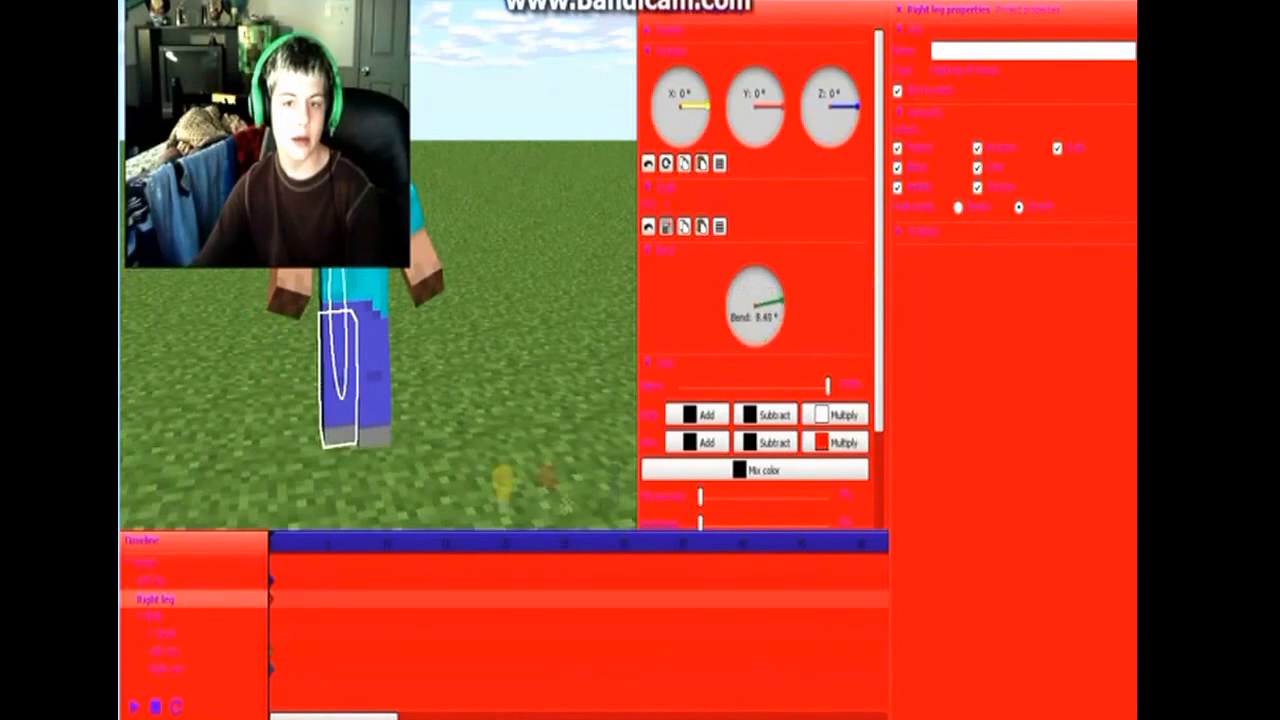
mouse_move(345, 391)
mouse_down()
mouse_move(345, 424)
mouse_move(345, 408)
mouse_up()
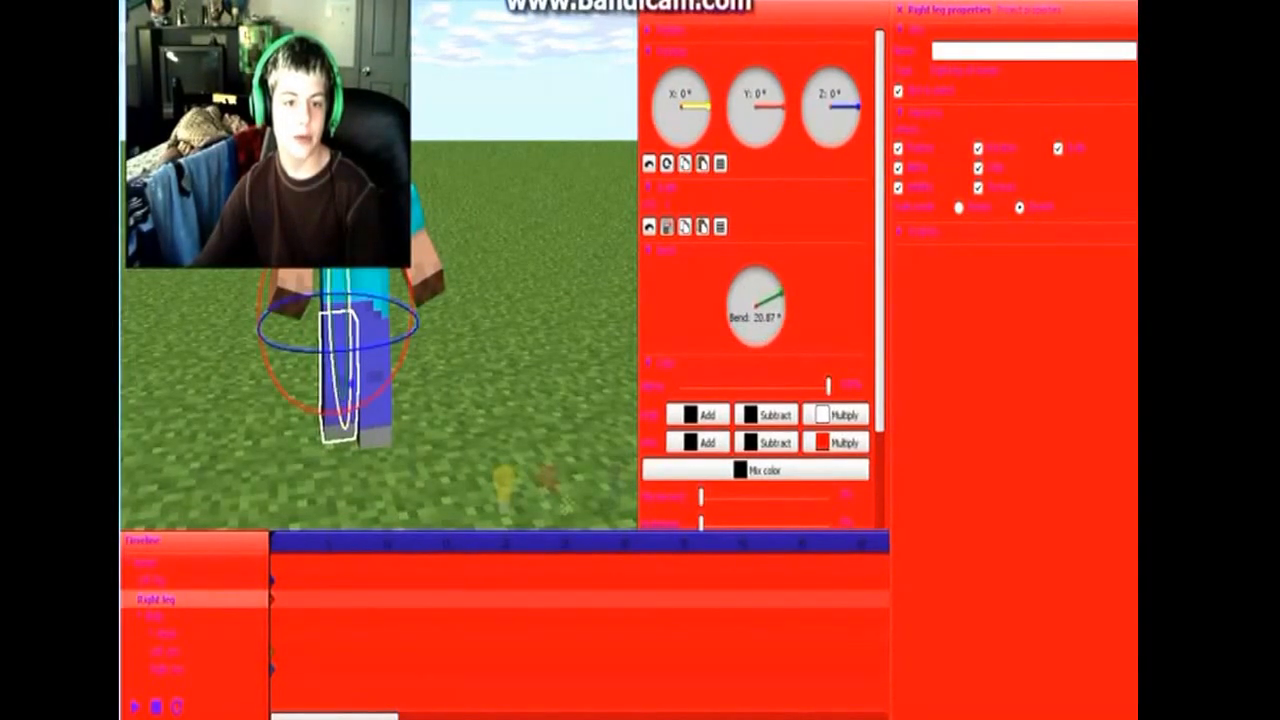
click(535, 357)
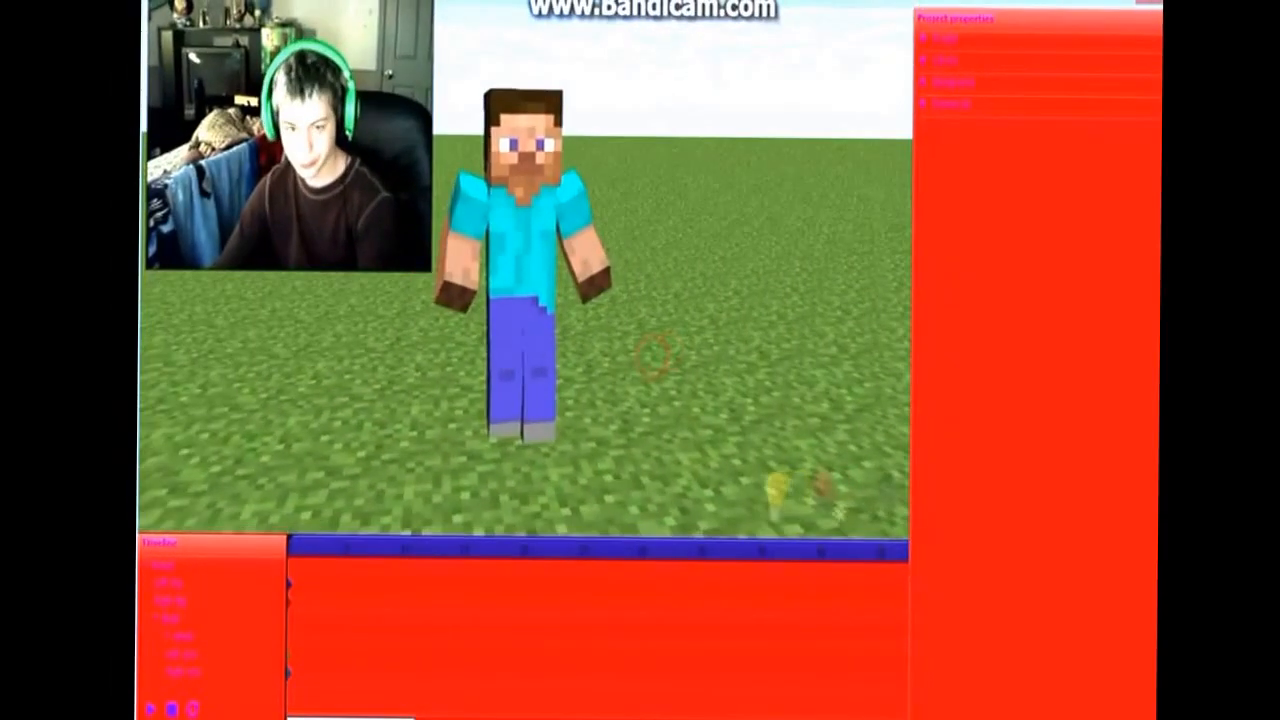
mouse_move(653, 357)
right_down()
mouse_move(720, 357)
mouse_move(630, 357)
right_up()
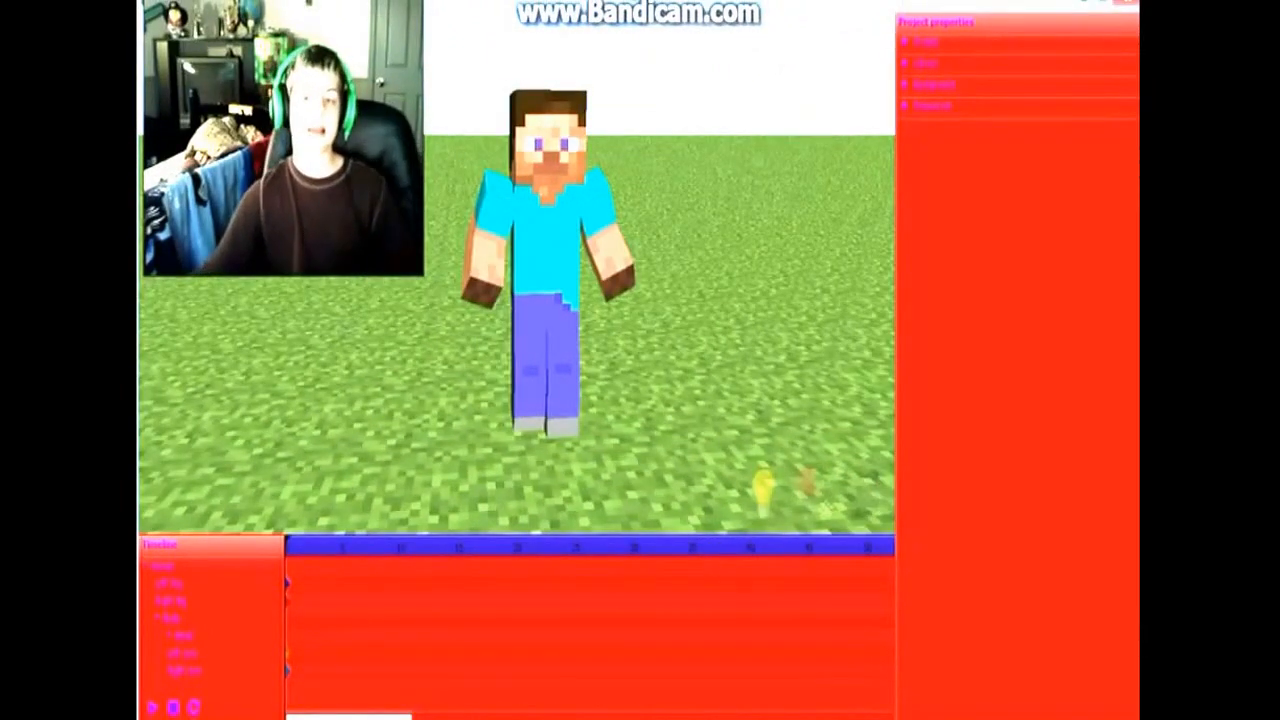
Look through the project property sections and expand the library with the human character's settings
click(906, 106)
click(906, 106)
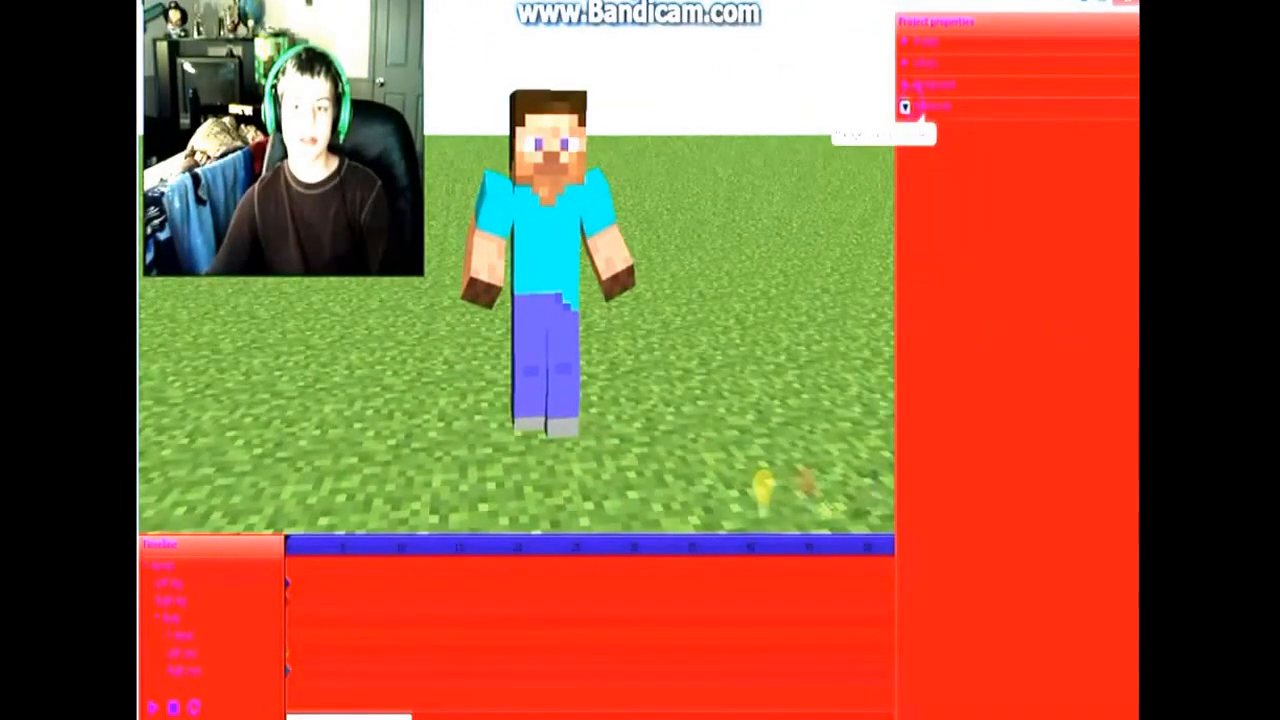
click(906, 86)
click(906, 86)
click(905, 64)
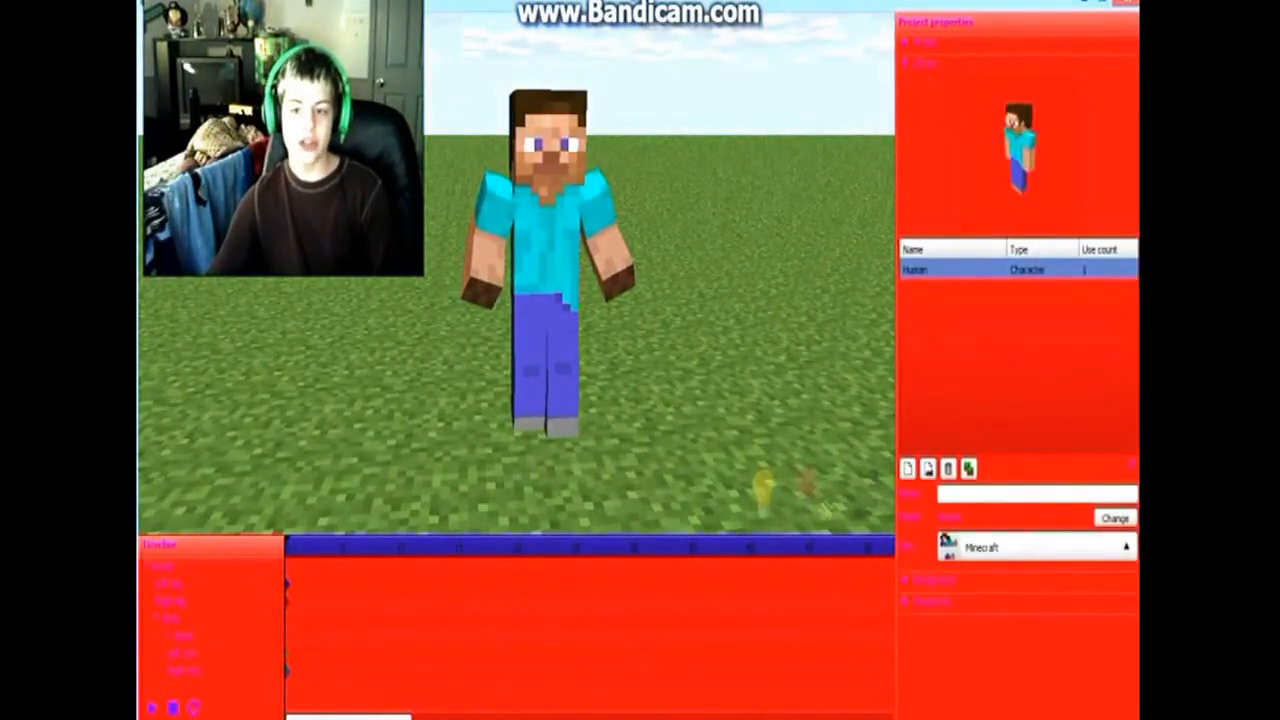
Try the Chicken, Mooshroom and Zombie models on the library character, and switch it back to Human
click(1115, 518)
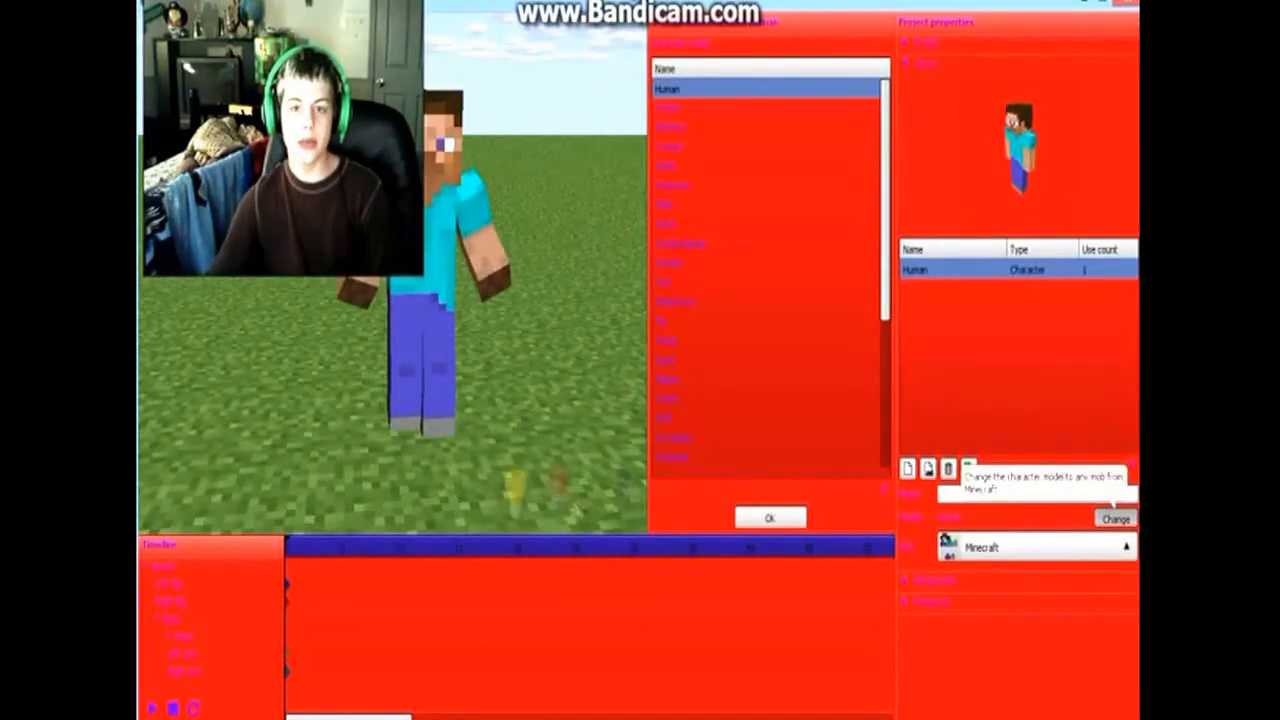
click(788, 146)
click(722, 260)
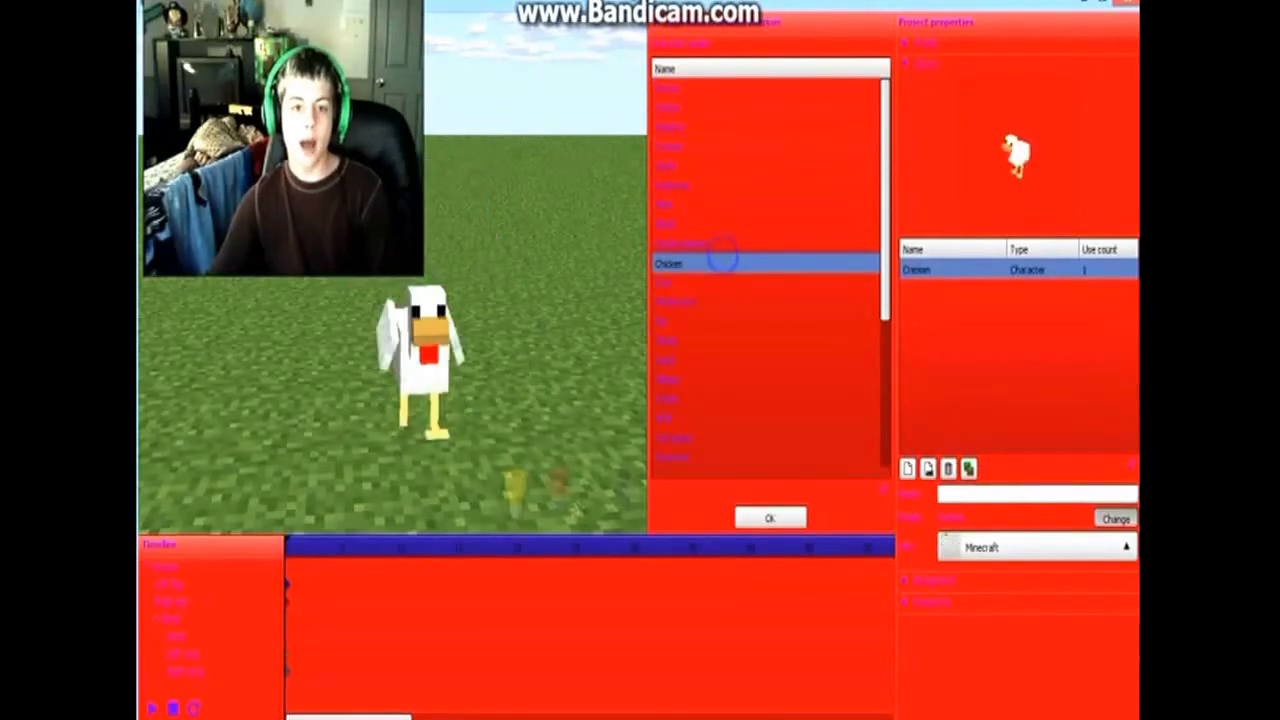
click(682, 364)
click(691, 300)
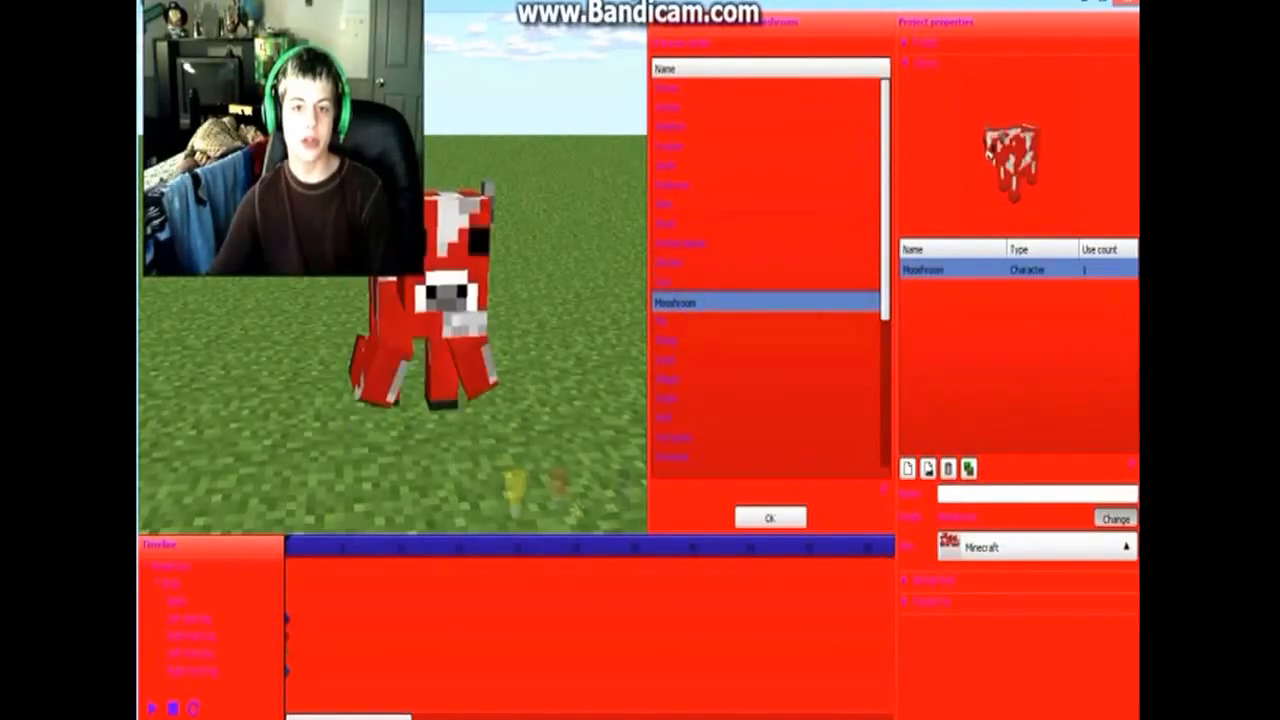
click(686, 106)
click(686, 90)
click(686, 108)
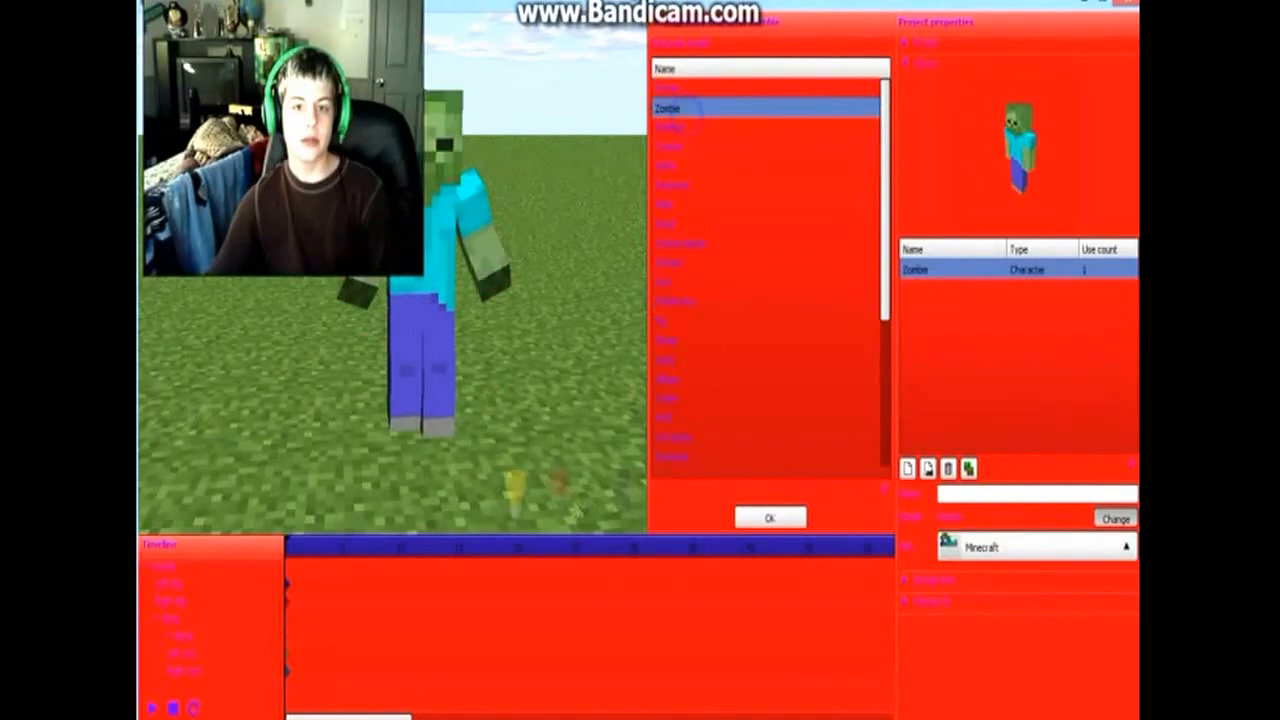
click(689, 90)
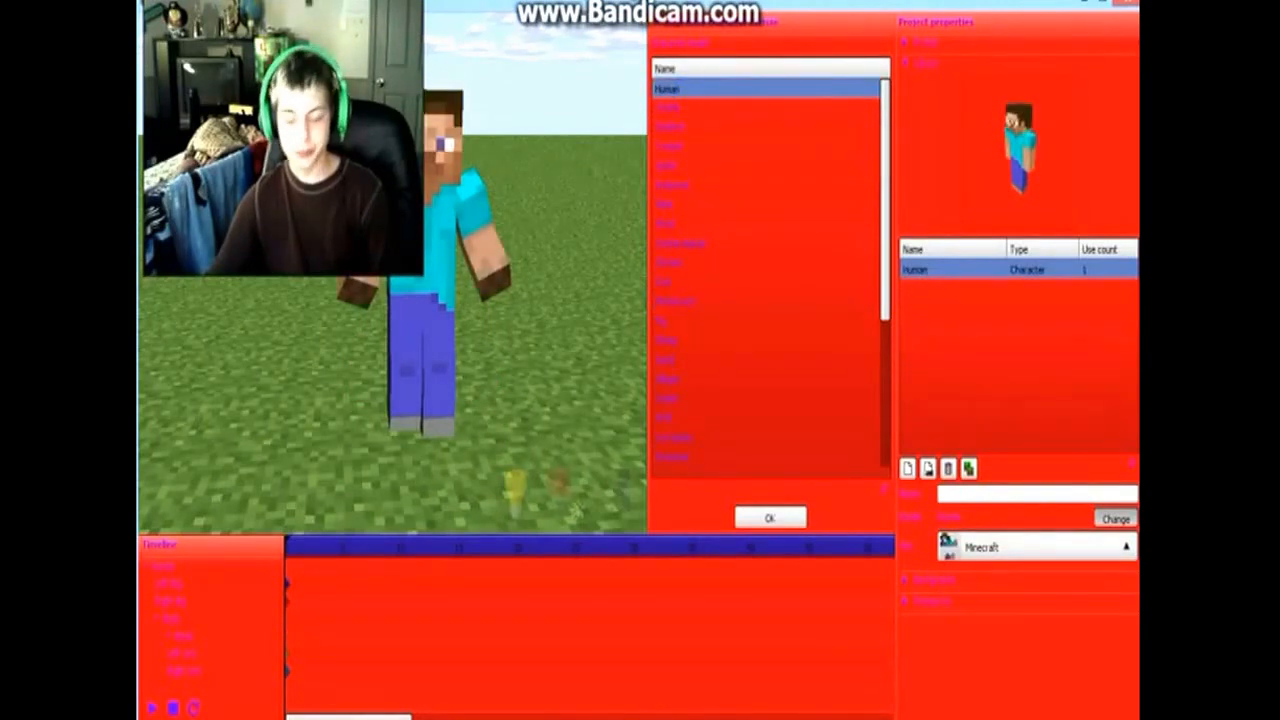
Try the Ender dragon model at the end of the list, restore the Human model and close the model list
drag(887, 207, 887, 352)
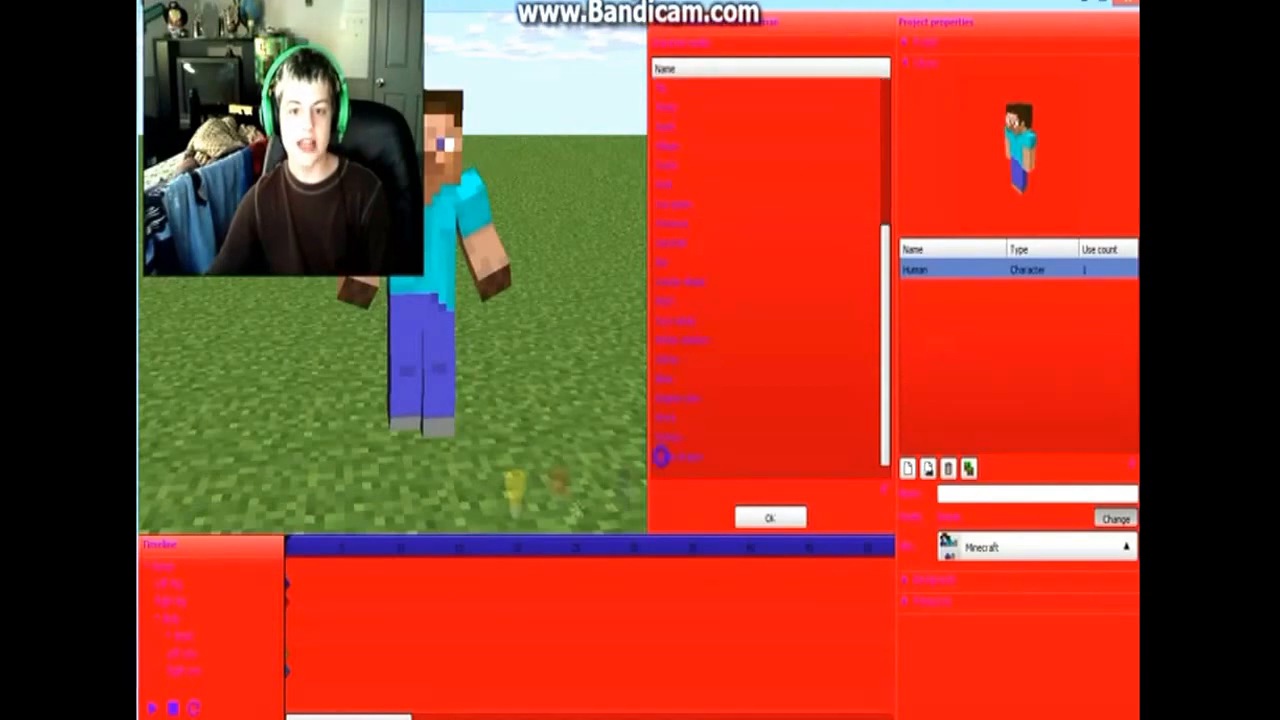
click(663, 457)
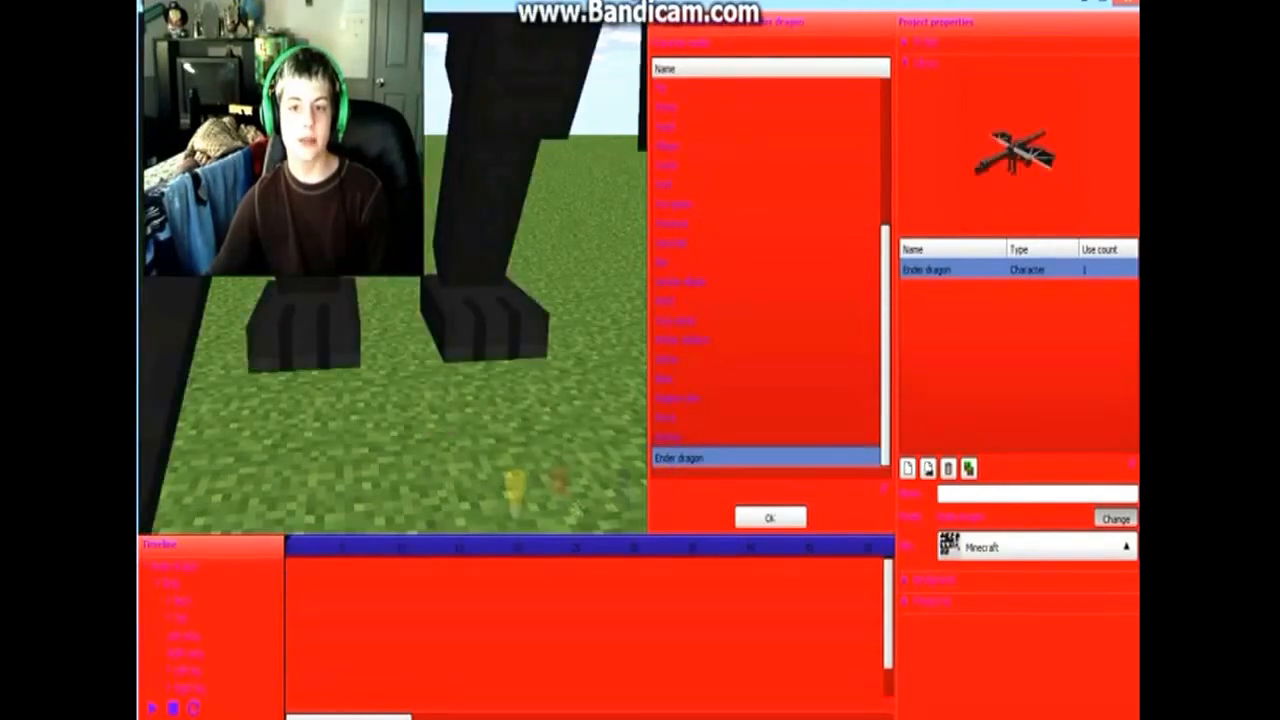
drag(884, 242, 884, 94)
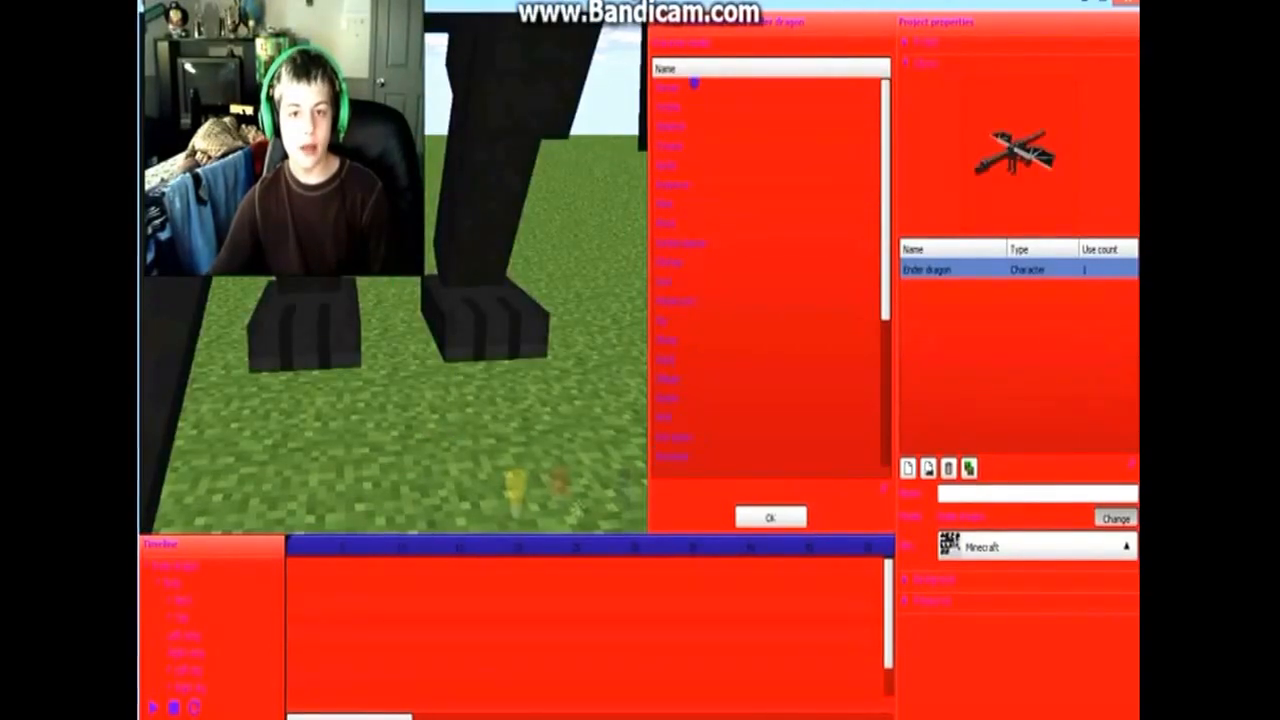
click(693, 86)
click(770, 517)
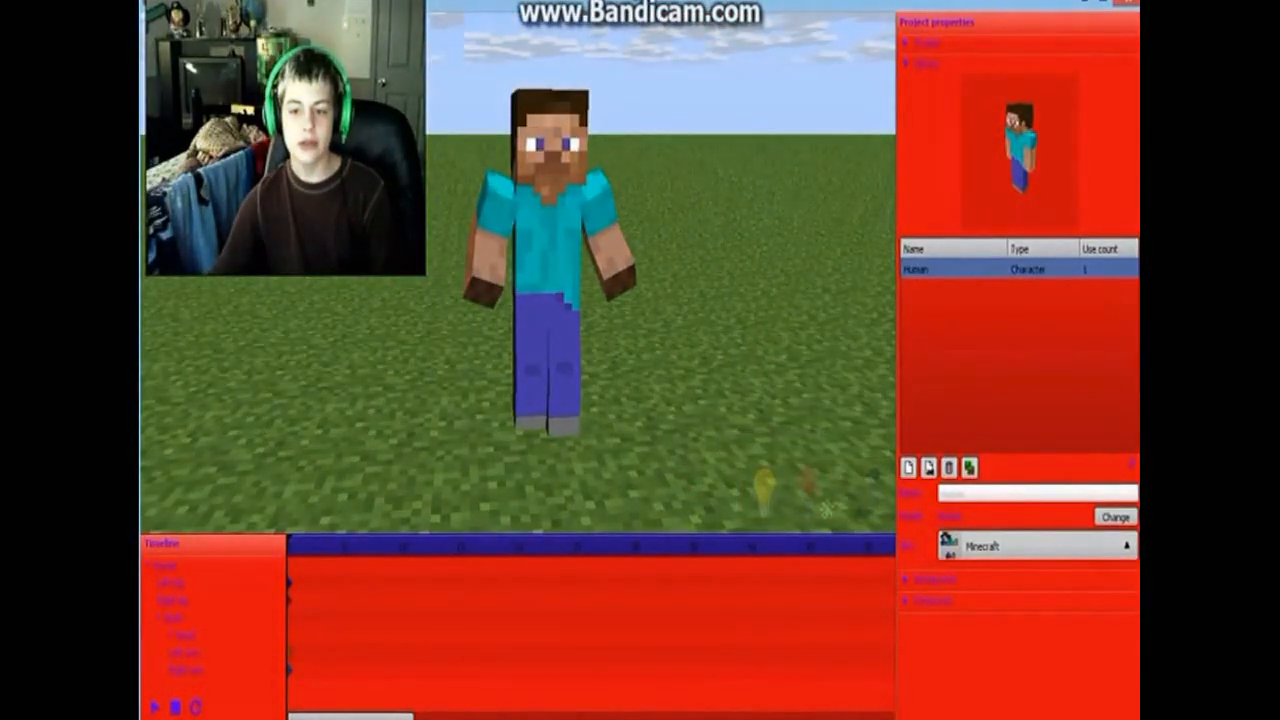
Browse for a custom skin and apply the Eyes Skin PNG from the Desktop to the human character
click(945, 541)
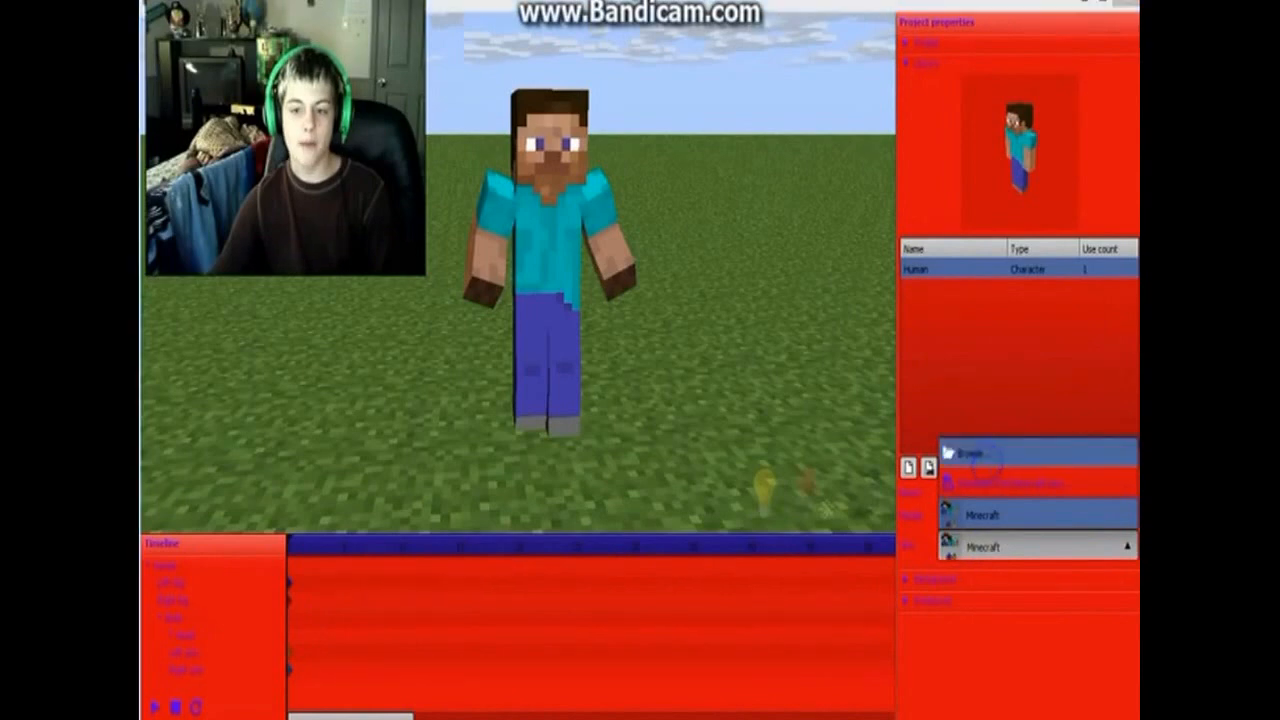
click(970, 453)
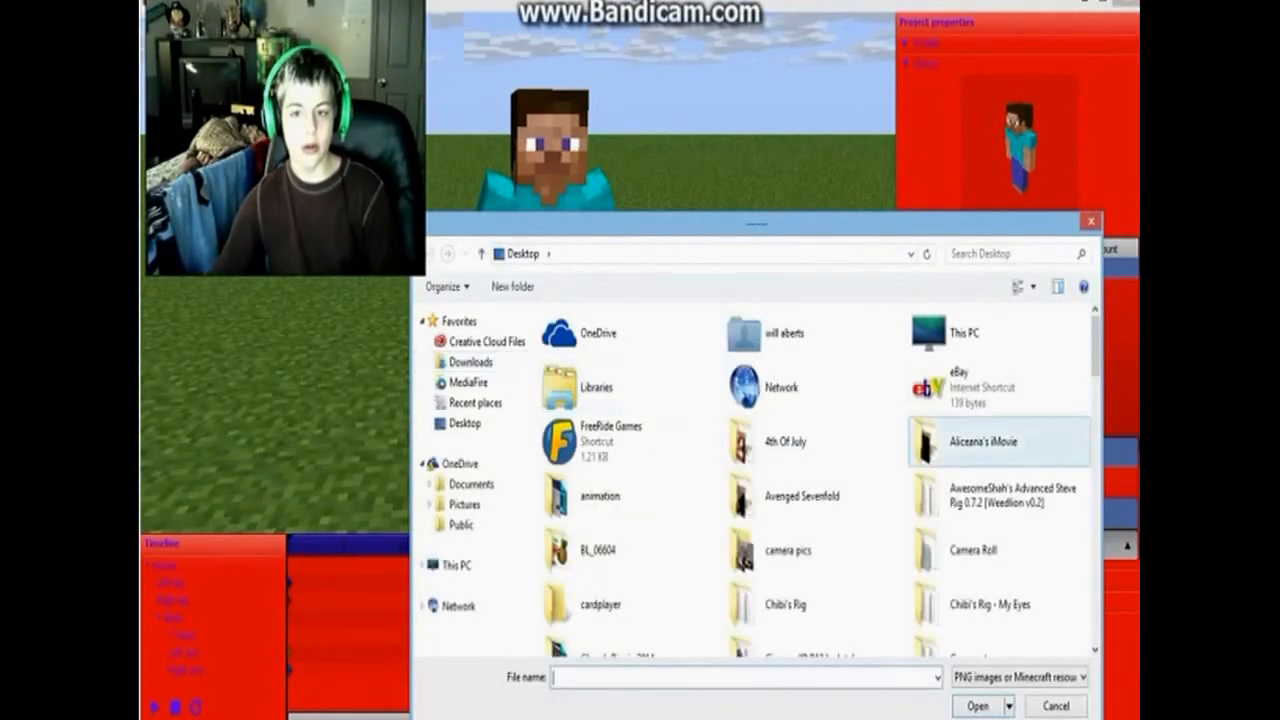
scroll(990, 445, down, 10)
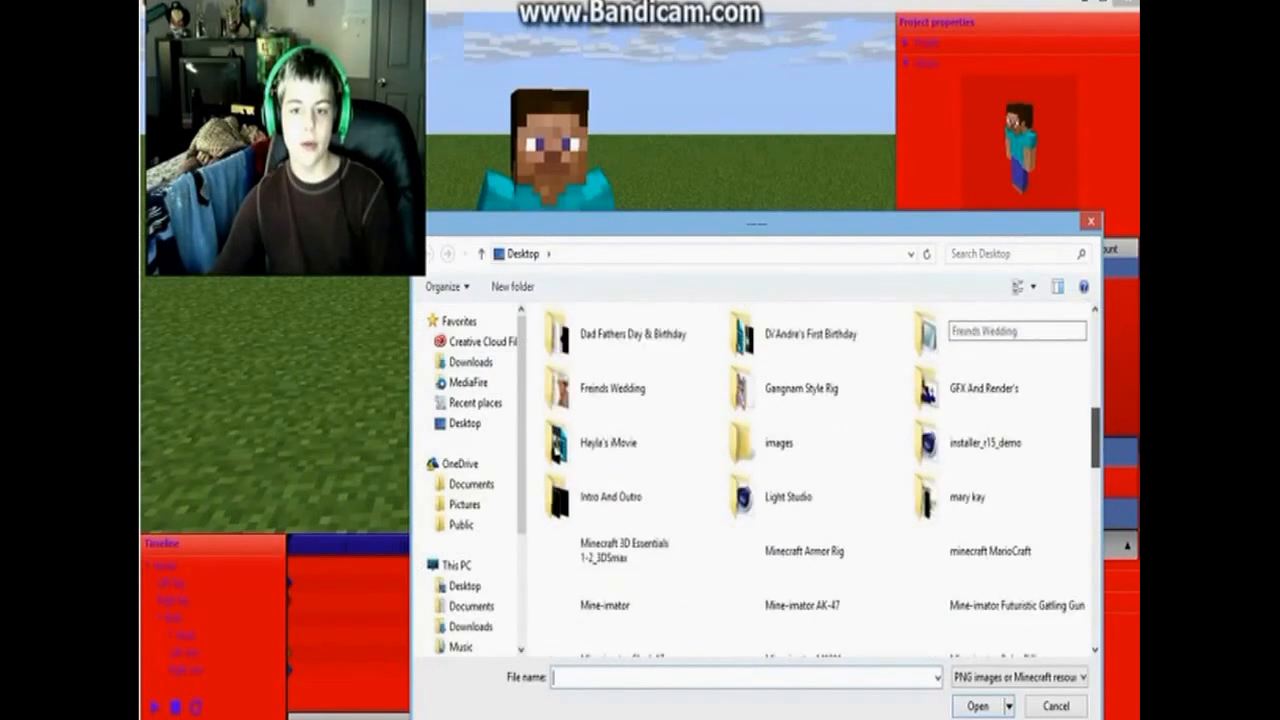
scroll(990, 445, down, 8)
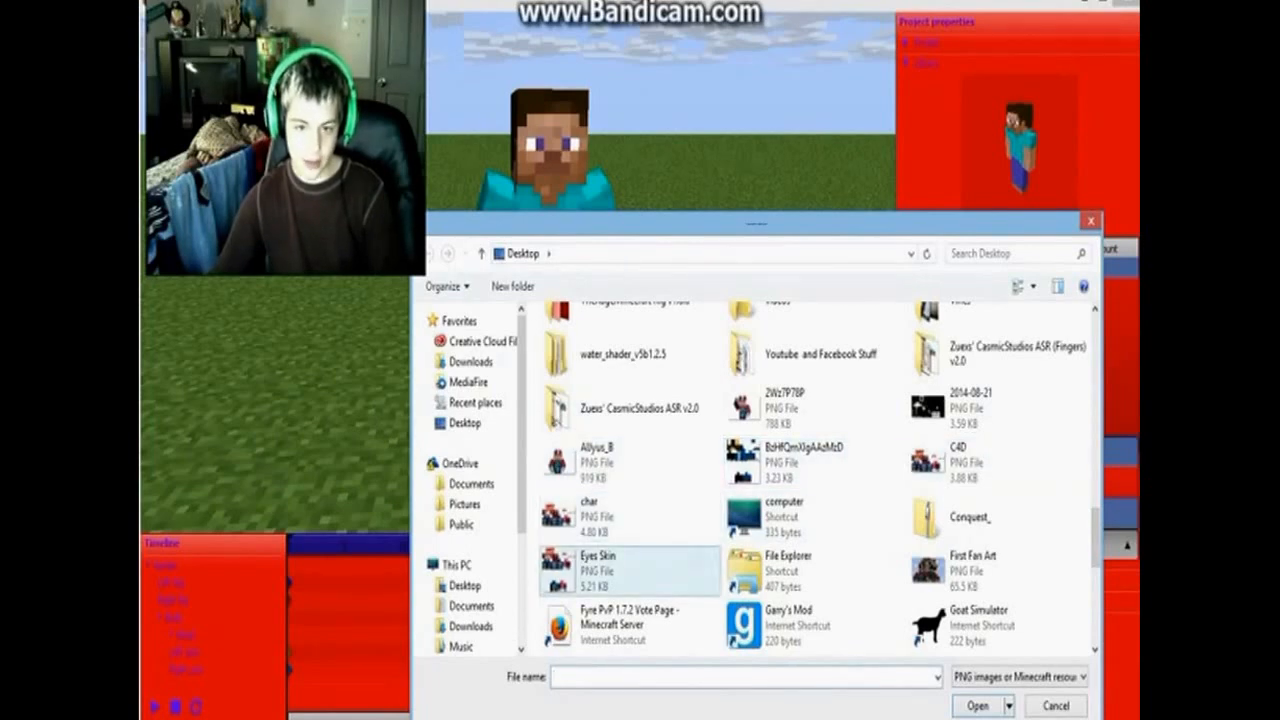
double_click(622, 562)
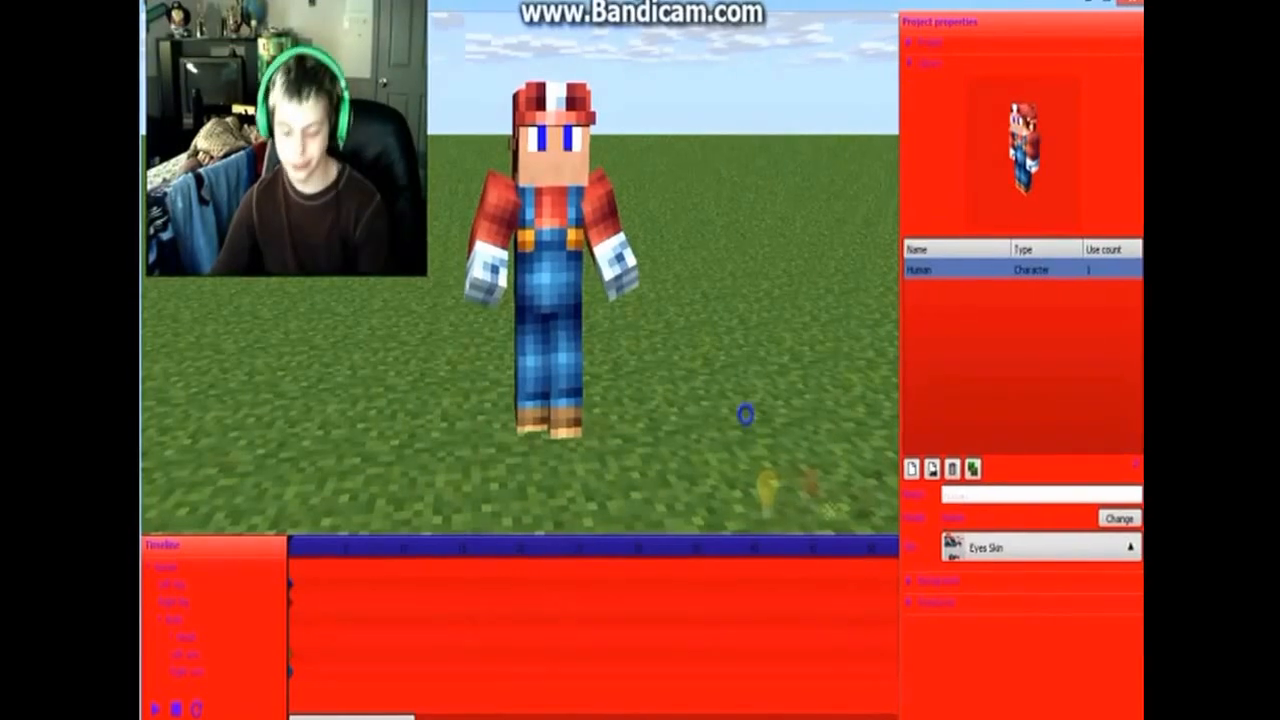
Add a diamond sword item to the scene and move it sideways toward the character
scroll(518, 330, up, 1)
mouse_move(518, 330)
right_down()
mouse_move(625, 330)
mouse_move(530, 330)
right_up()
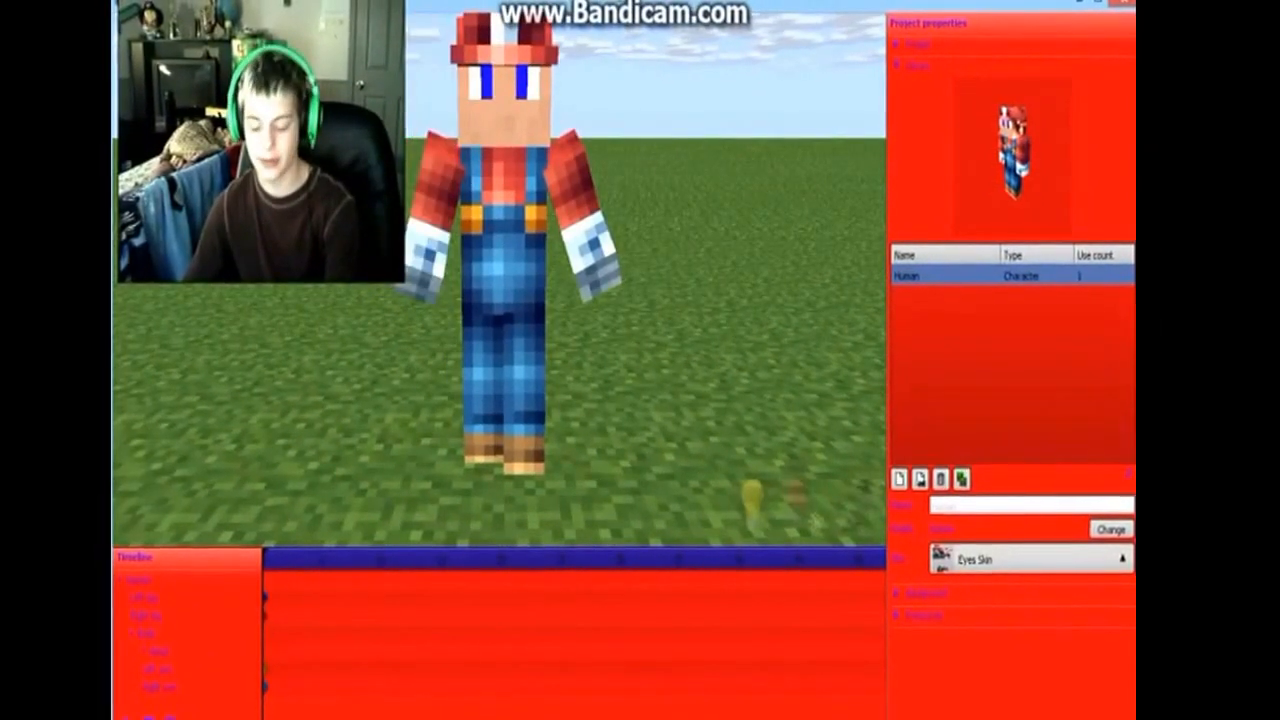
scroll(515, 330, down, 2)
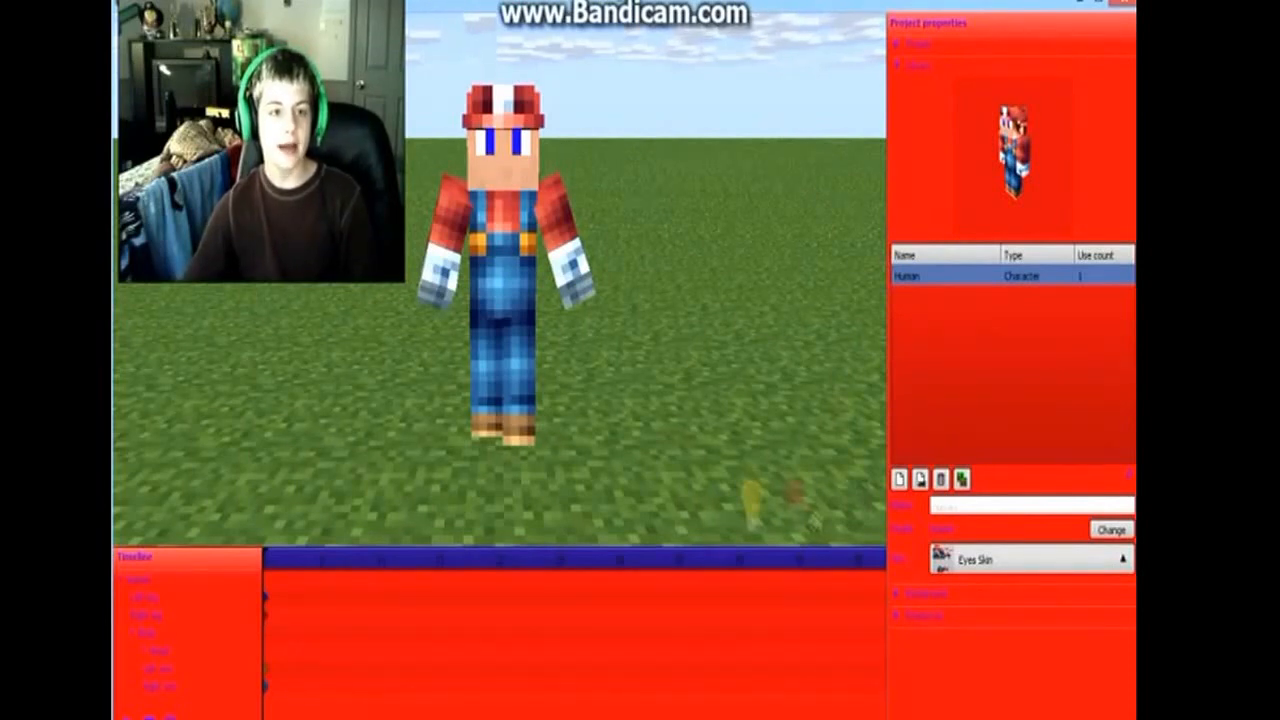
click(147, 48)
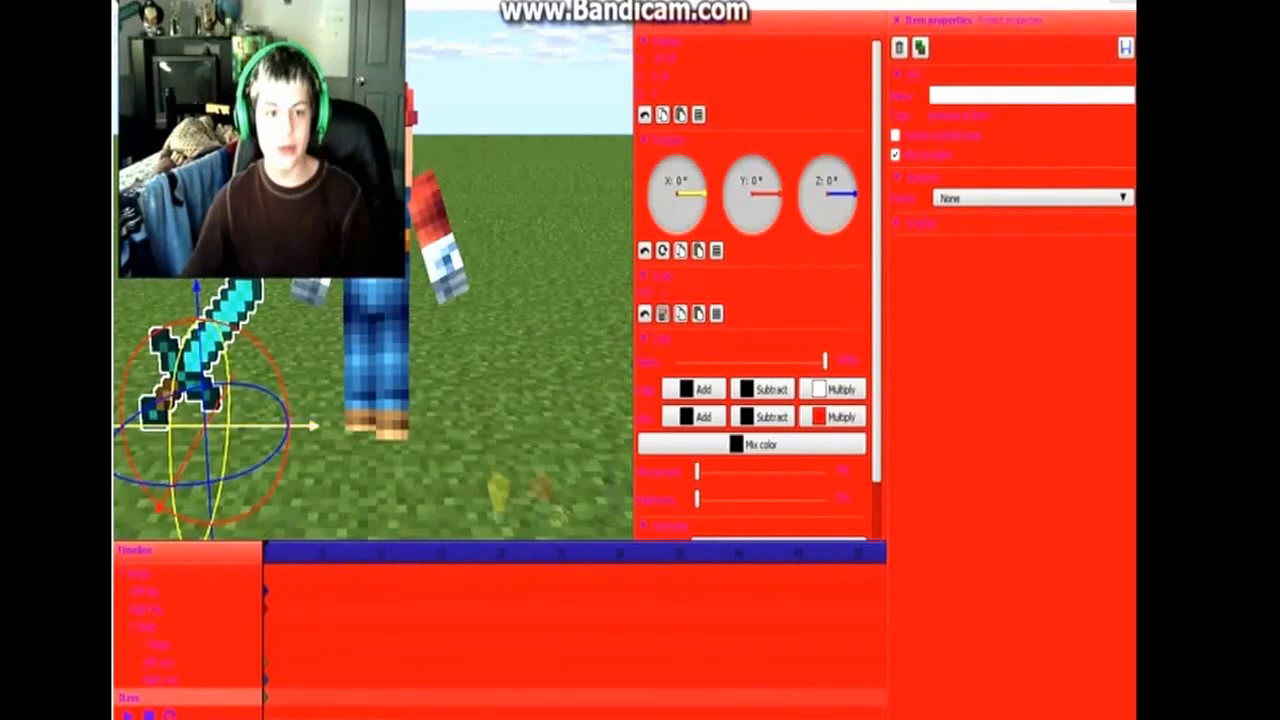
drag(275, 426, 324, 426)
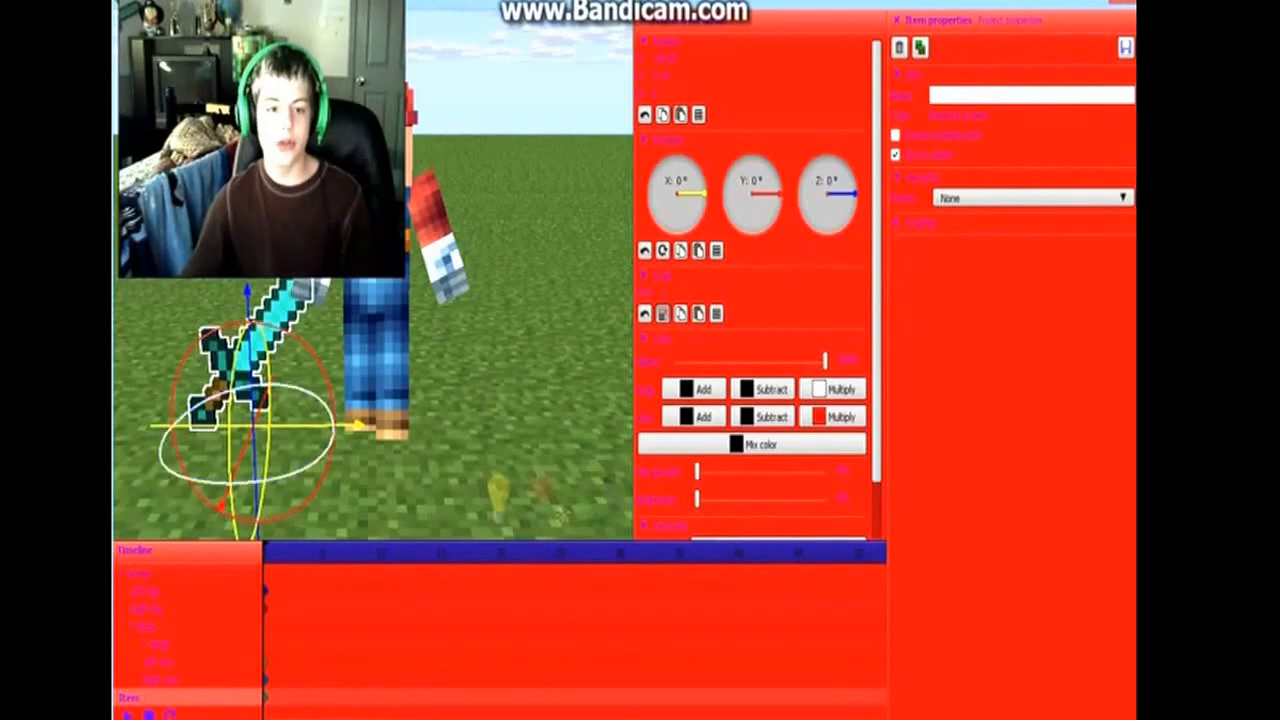
Rotate the sword to about -51.54° on Z and scale it down evenly in all directions
drag(325, 455, 302, 478)
drag(240, 483, 288, 476)
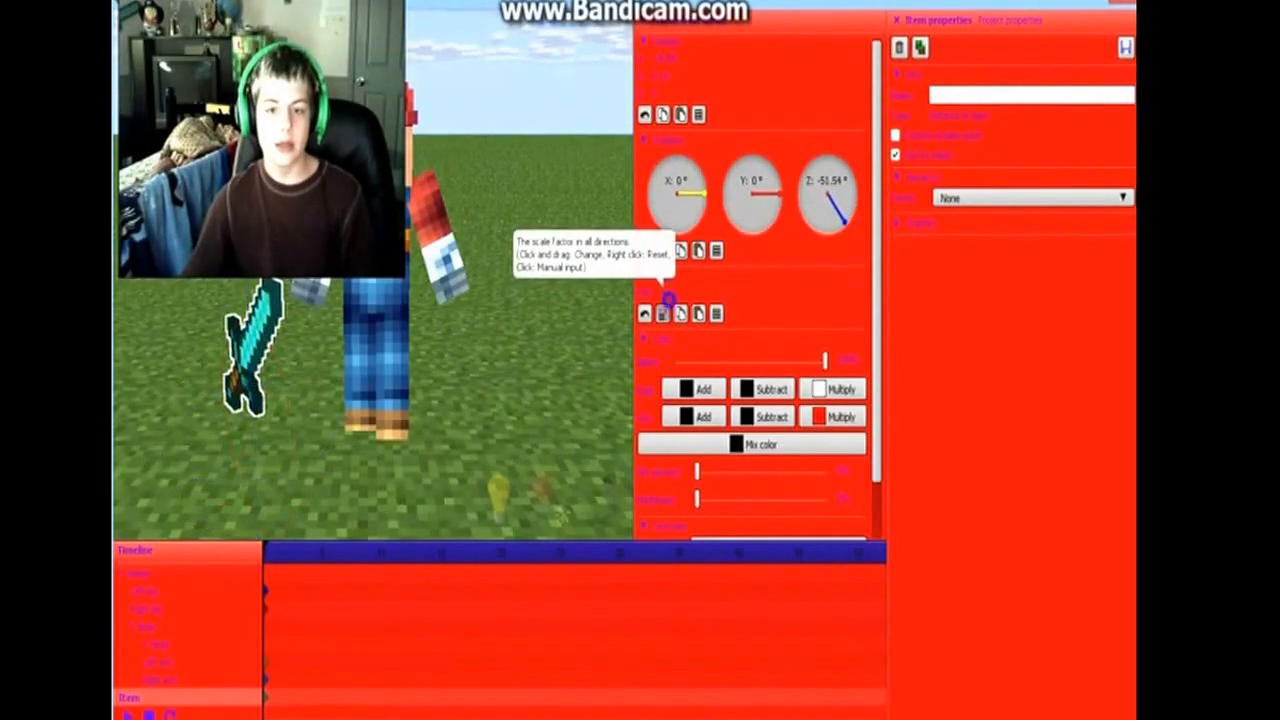
drag(665, 293, 645, 293)
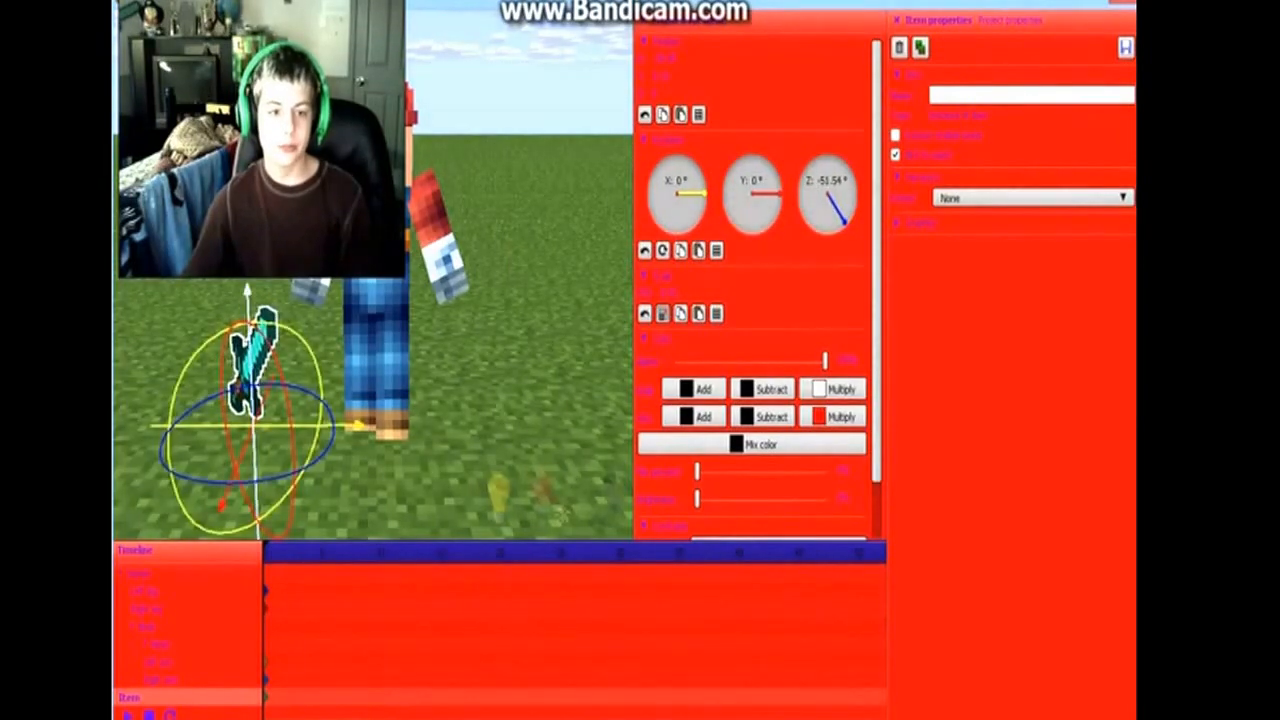
Raise the diamond sword to hand height and shift it sideways and in depth into the character's hand
drag(248, 302, 246, 230)
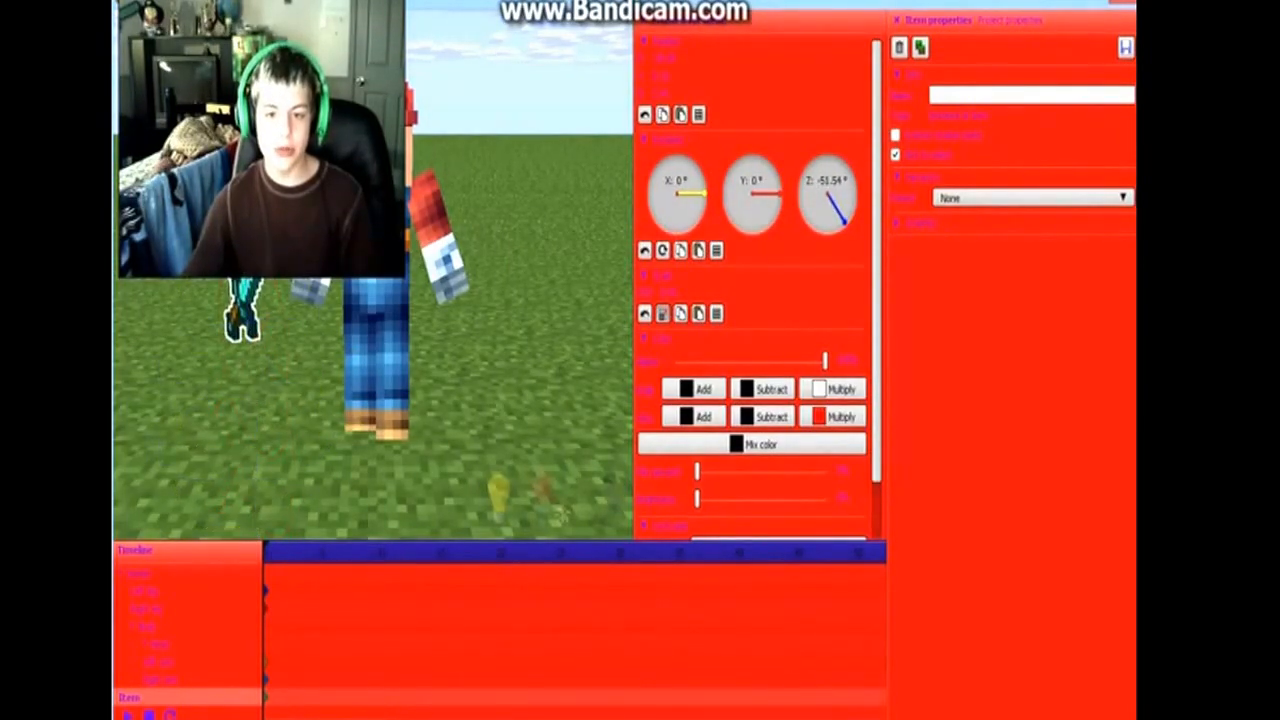
drag(270, 350, 333, 350)
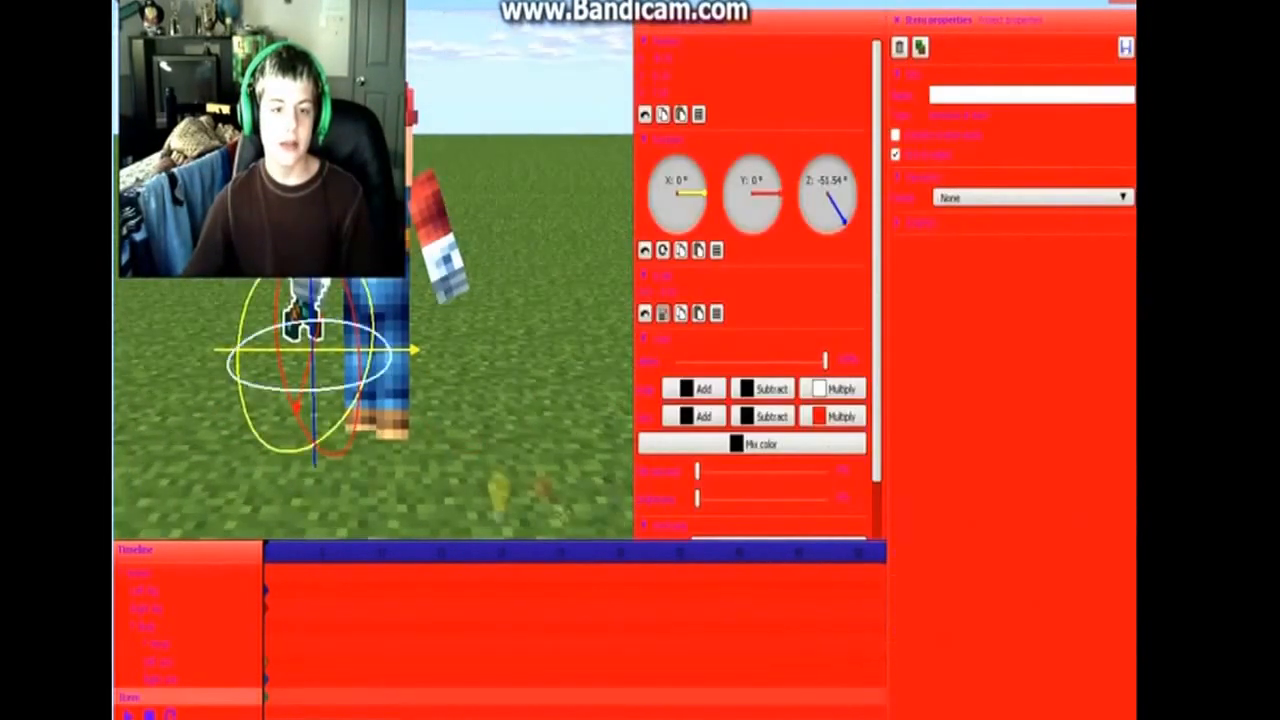
mouse_move(298, 404)
mouse_down()
mouse_move(279, 483)
mouse_move(297, 381)
mouse_move(311, 401)
mouse_up()
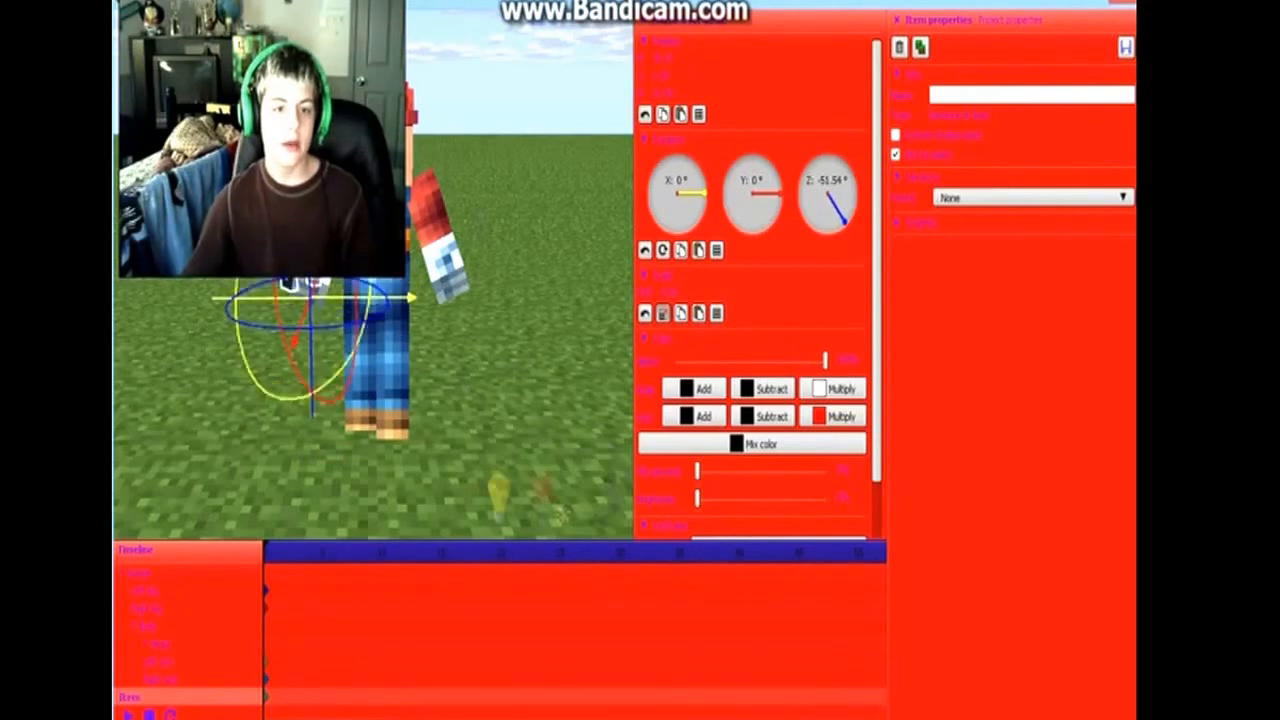
mouse_move(400, 298)
mouse_down()
mouse_move(439, 298)
mouse_move(415, 298)
mouse_up()
mouse_move(314, 348)
mouse_down()
mouse_move(308, 368)
mouse_move(312, 350)
mouse_up()
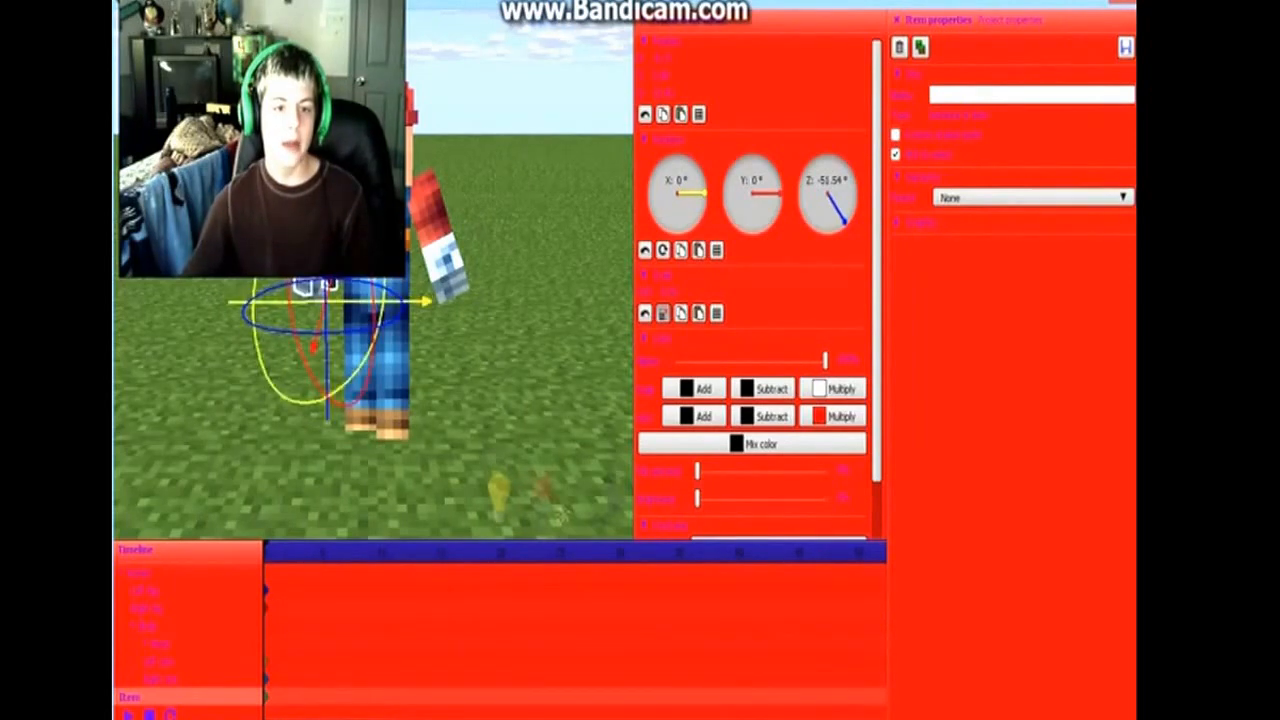
drag(425, 299, 429, 299)
mouse_move(322, 346)
mouse_down()
mouse_move(320, 358)
mouse_move(329, 341)
mouse_move(262, 300)
mouse_move(320, 341)
mouse_up()
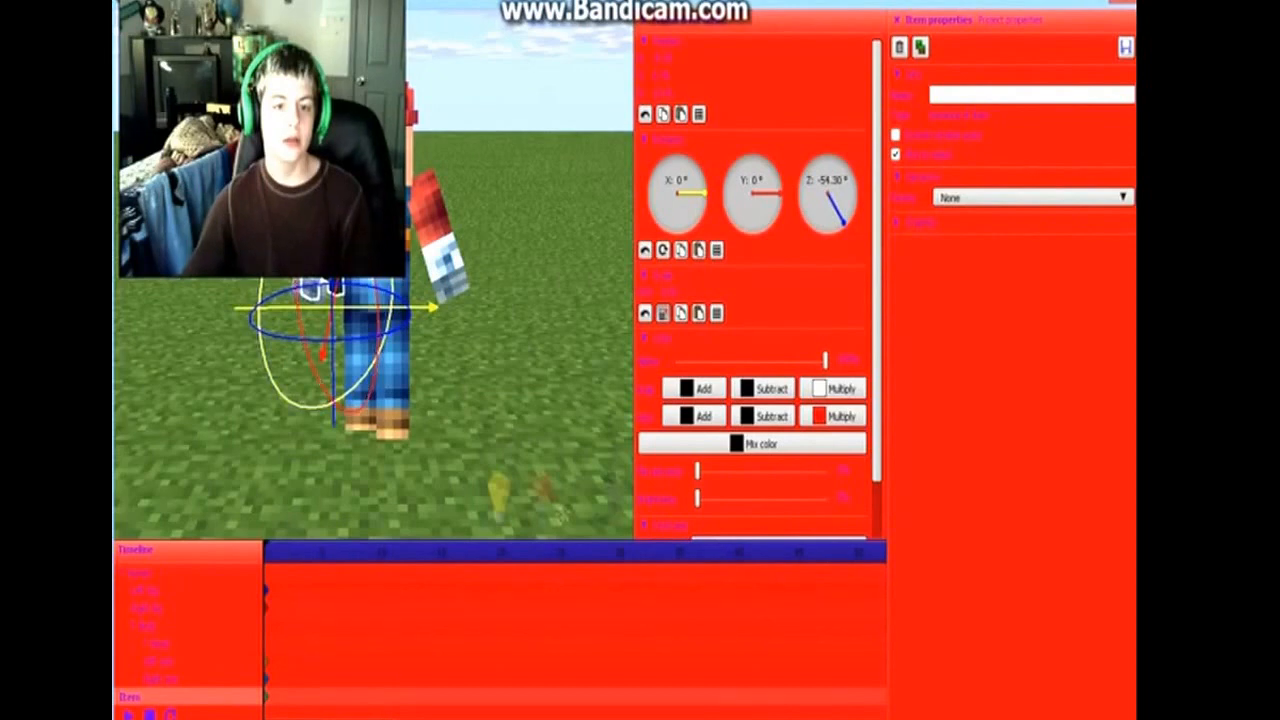
Try different tilts for the sword, settling on about 0.28° on X and -48.03° on Z
drag(312, 407, 340, 401)
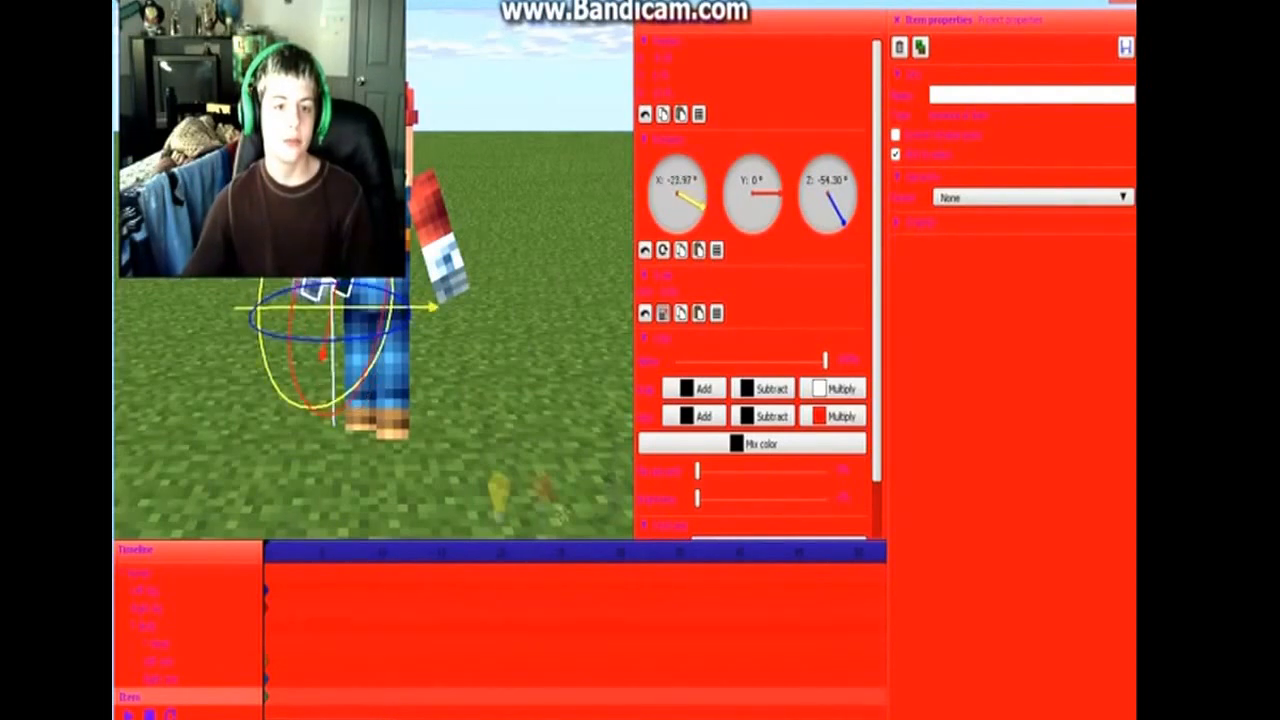
drag(344, 340, 304, 340)
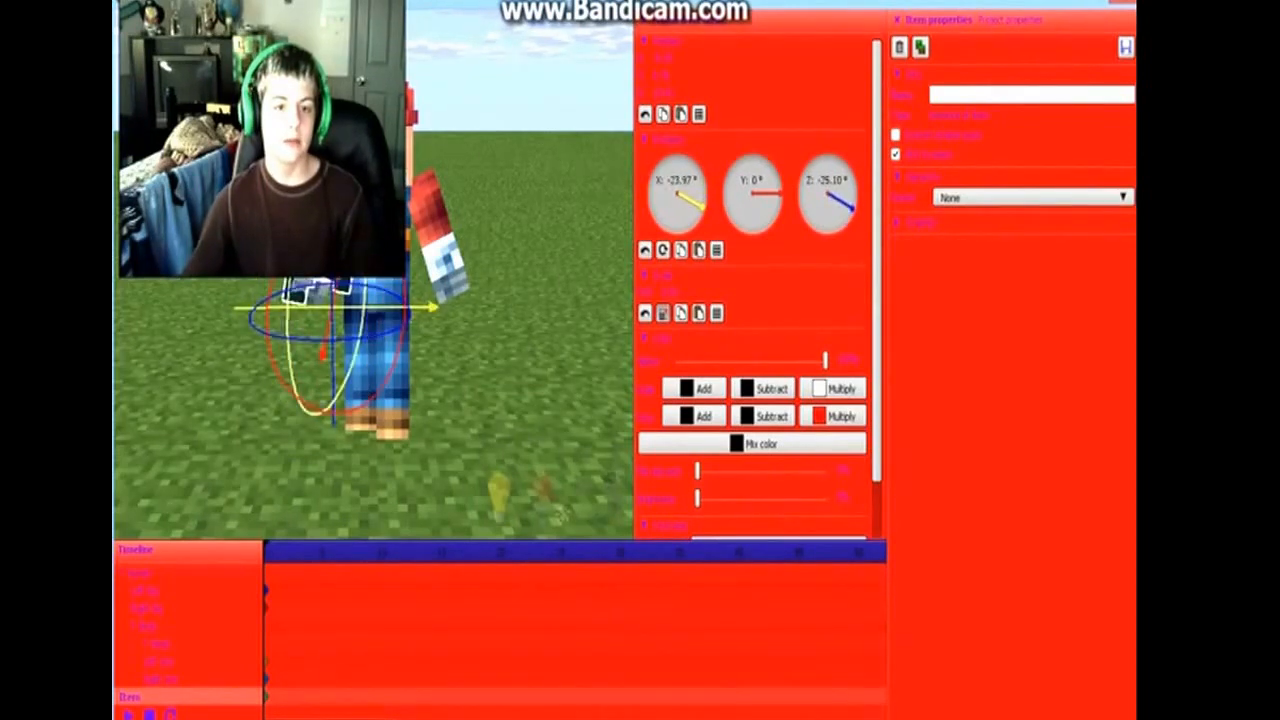
drag(340, 398, 313, 408)
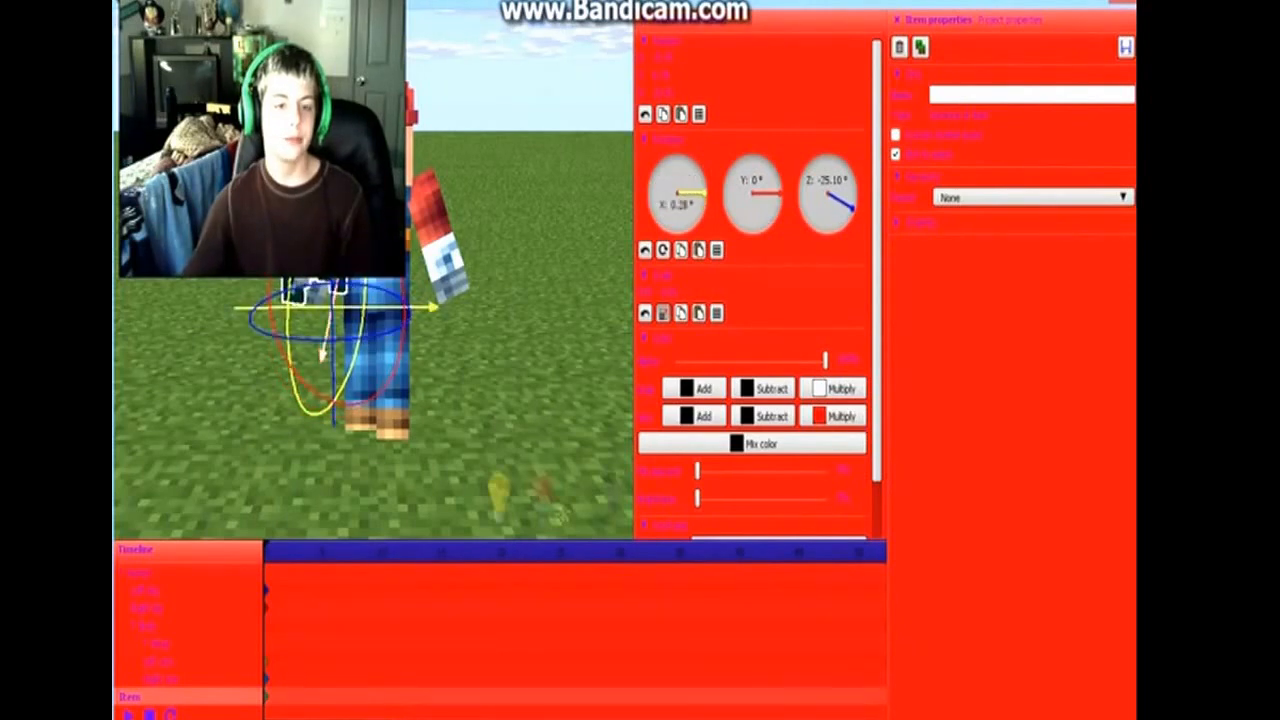
drag(534, 349, 534, 345)
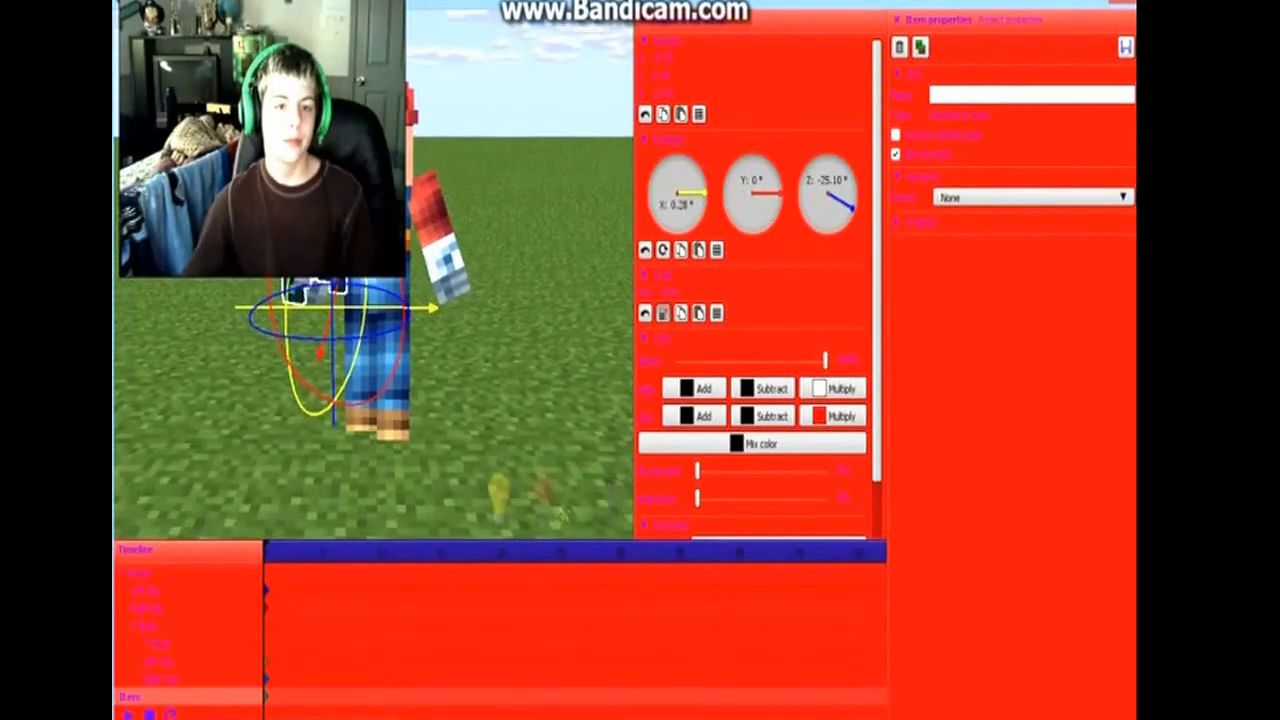
drag(308, 339, 342, 340)
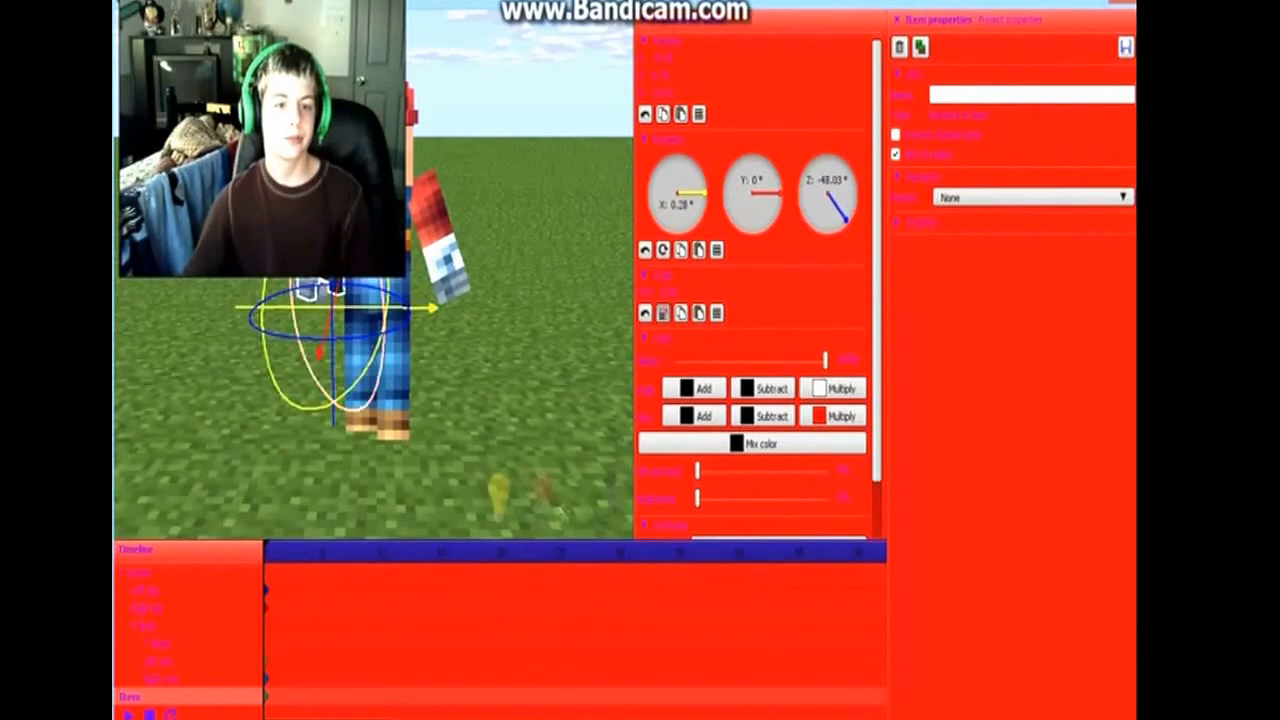
Examine the sword's placement in the character's hand from closer up
drag(672, 291, 689, 289)
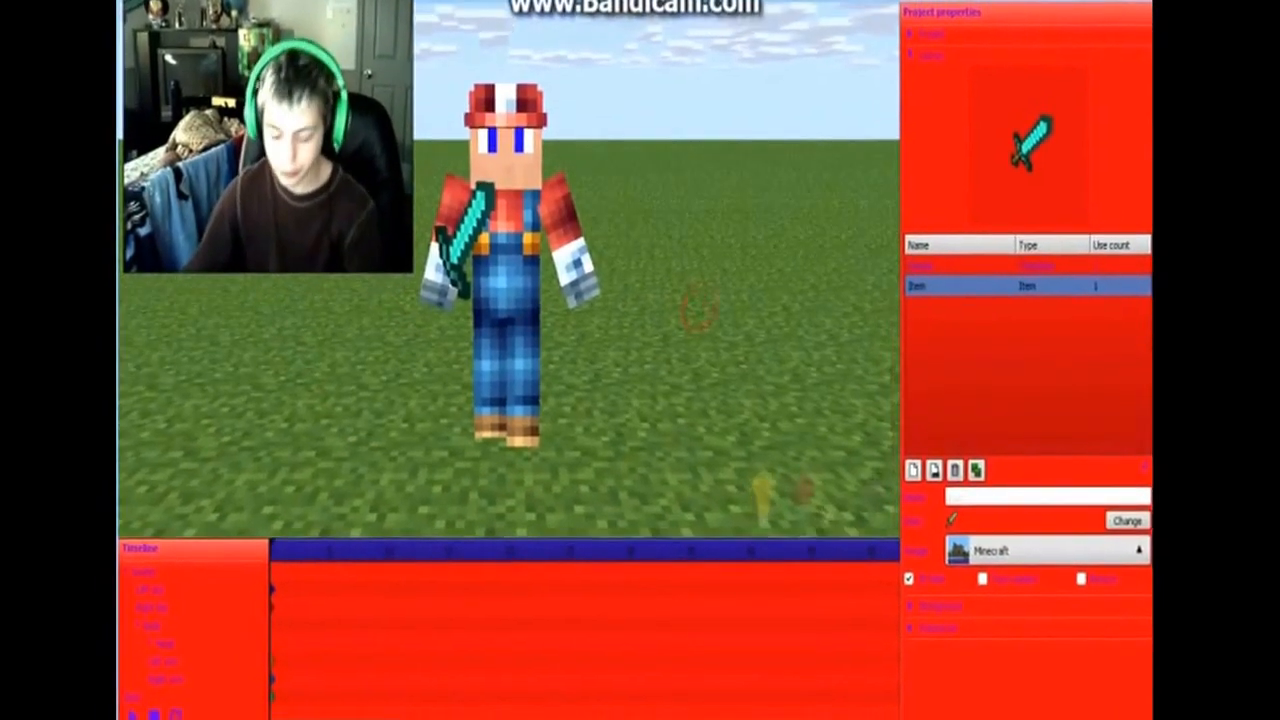
scroll(694, 300, up, 2)
drag(694, 300, 650, 335)
scroll(620, 320, up, 2)
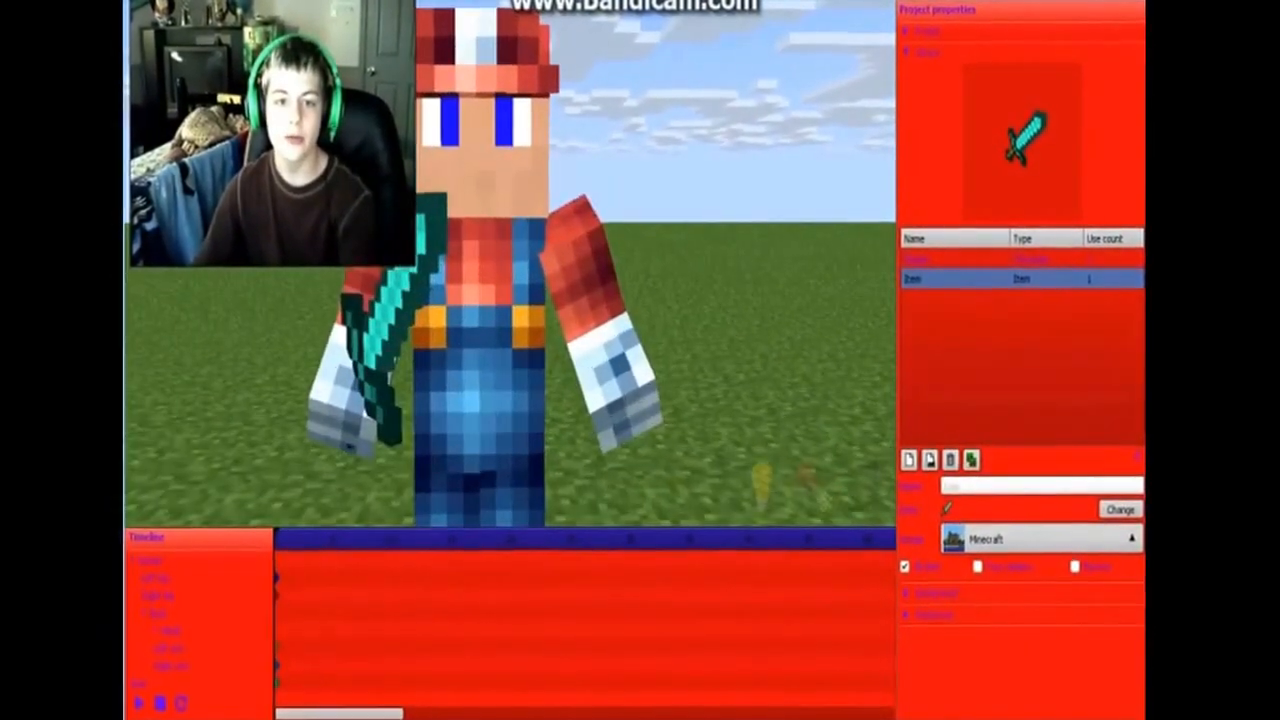
scroll(620, 320, down, 1)
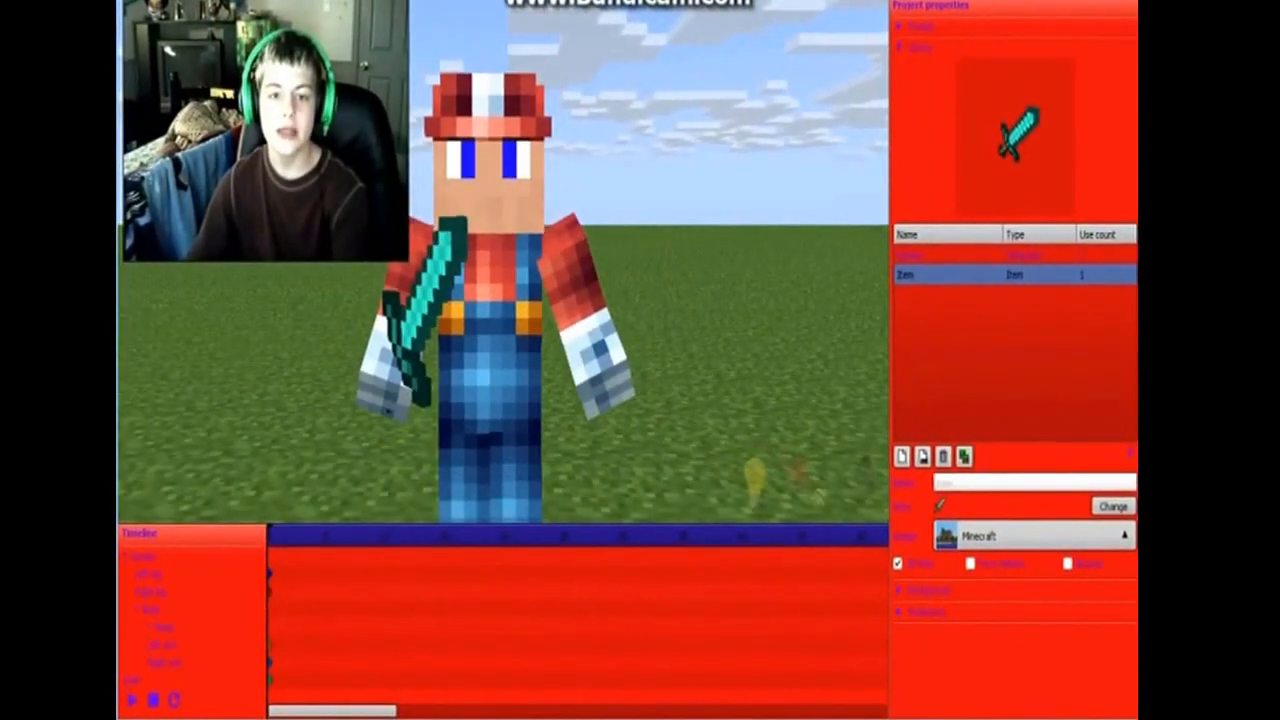
scroll(620, 320, up, 3)
scroll(620, 320, down, 2)
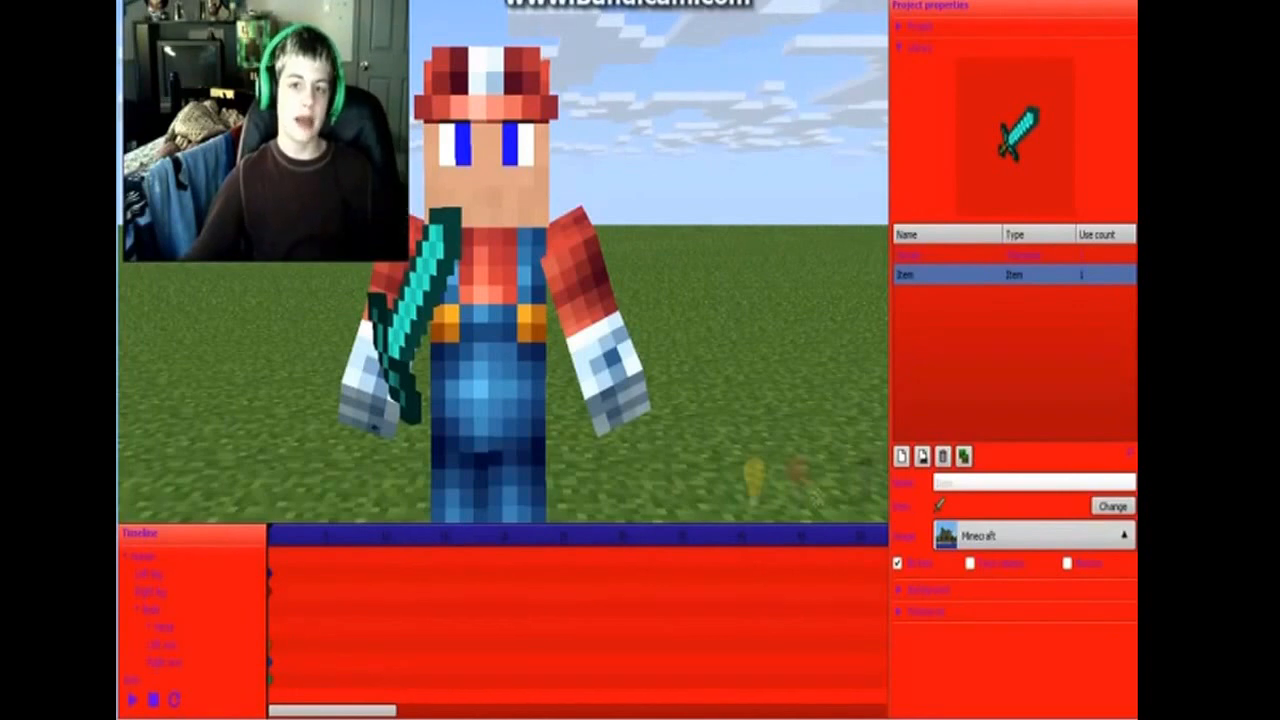
Move the timeline marker to about frame 9, collapse the Human's body-part rows and close its properties
click(899, 47)
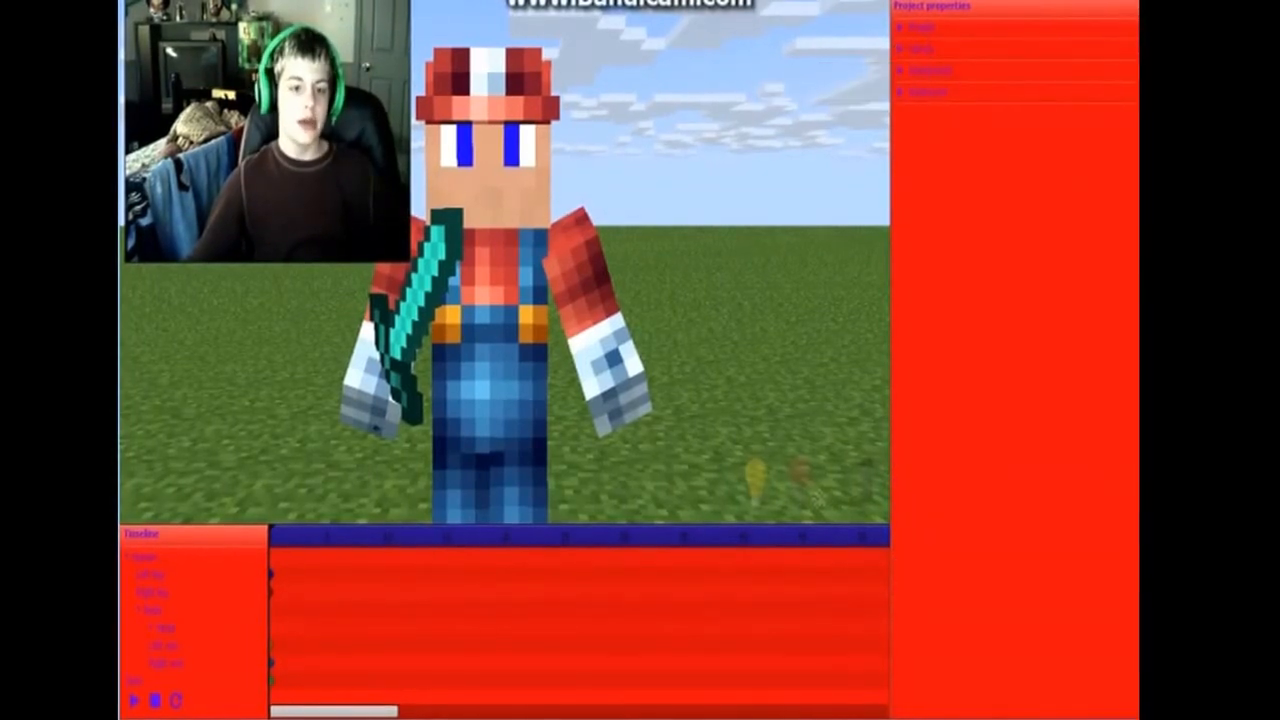
click(437, 591)
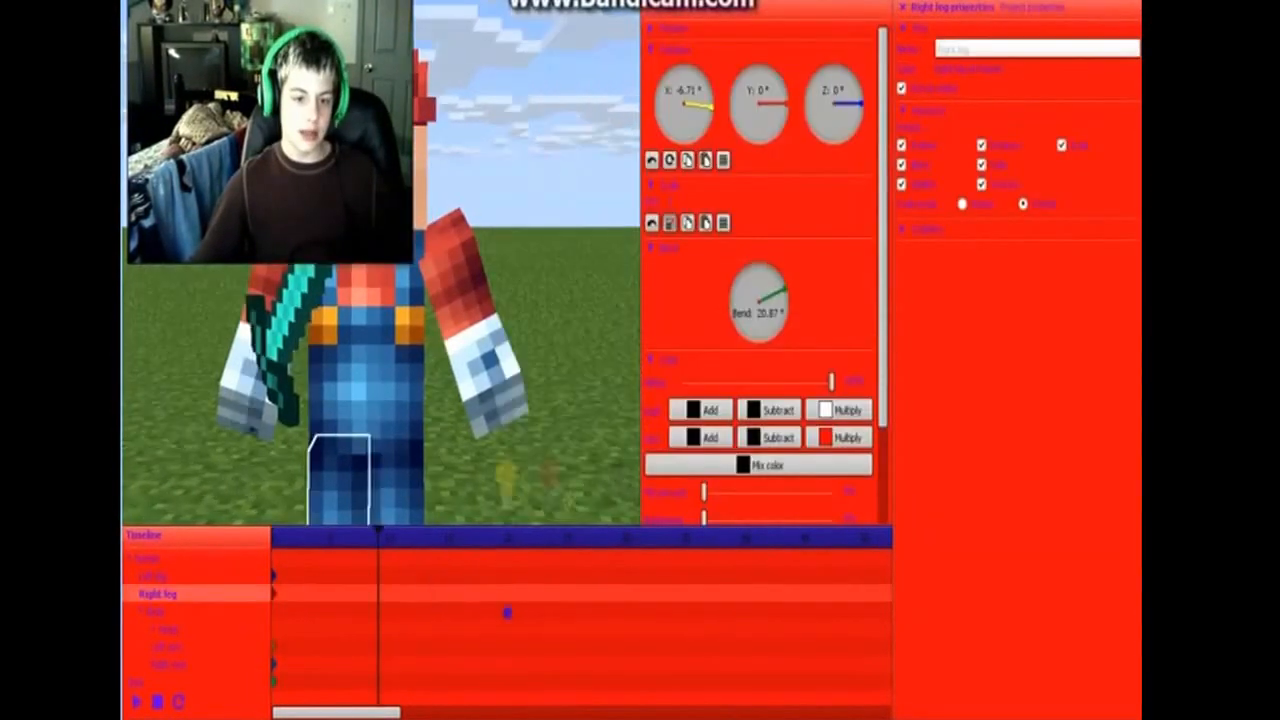
click(516, 612)
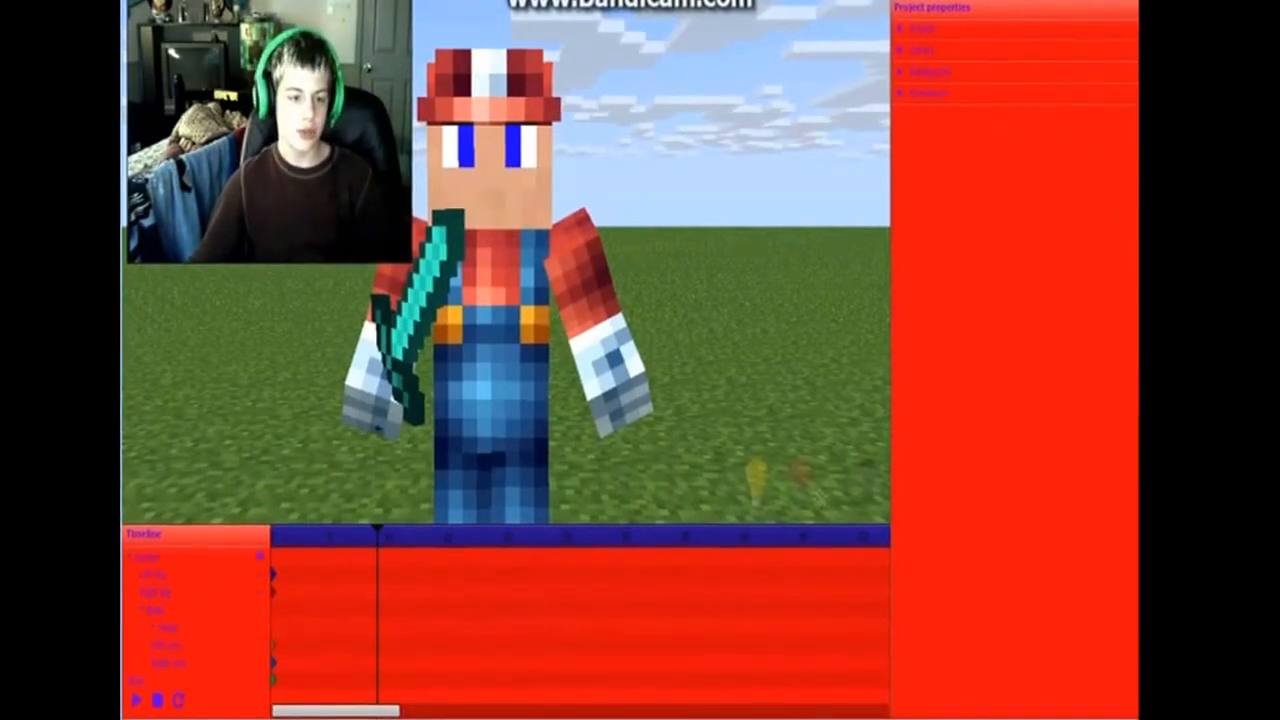
click(139, 555)
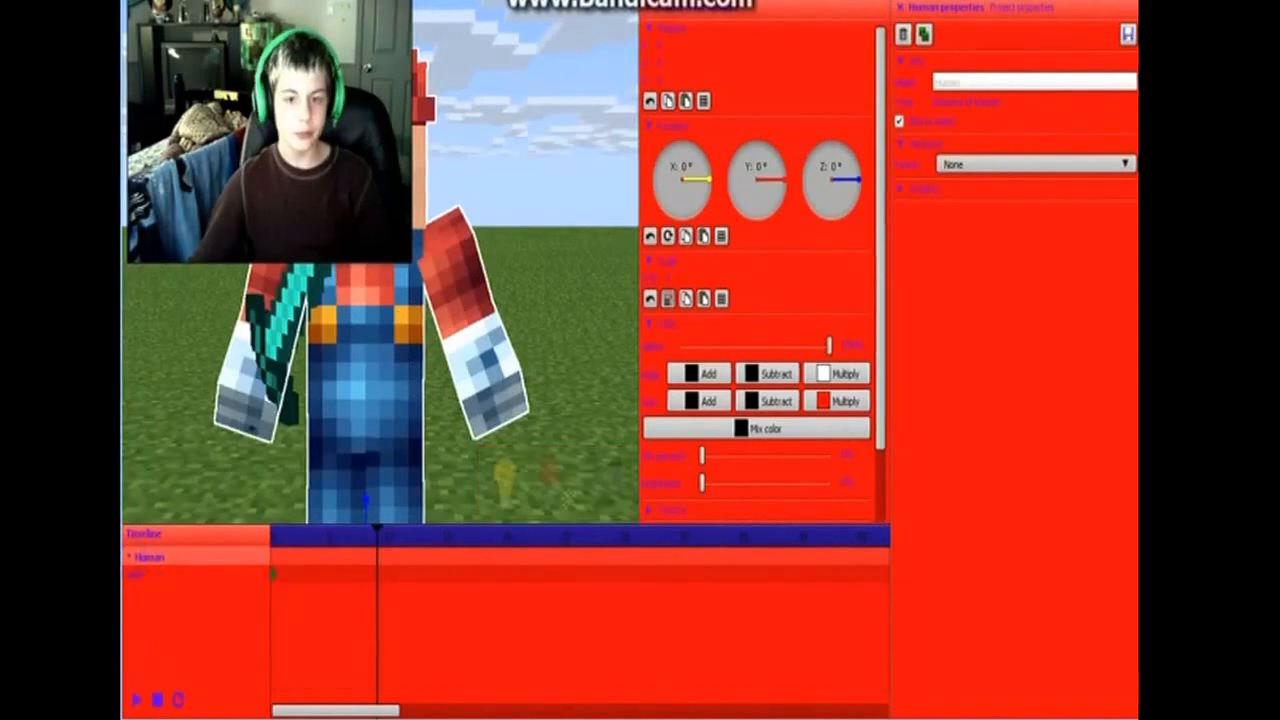
click(649, 9)
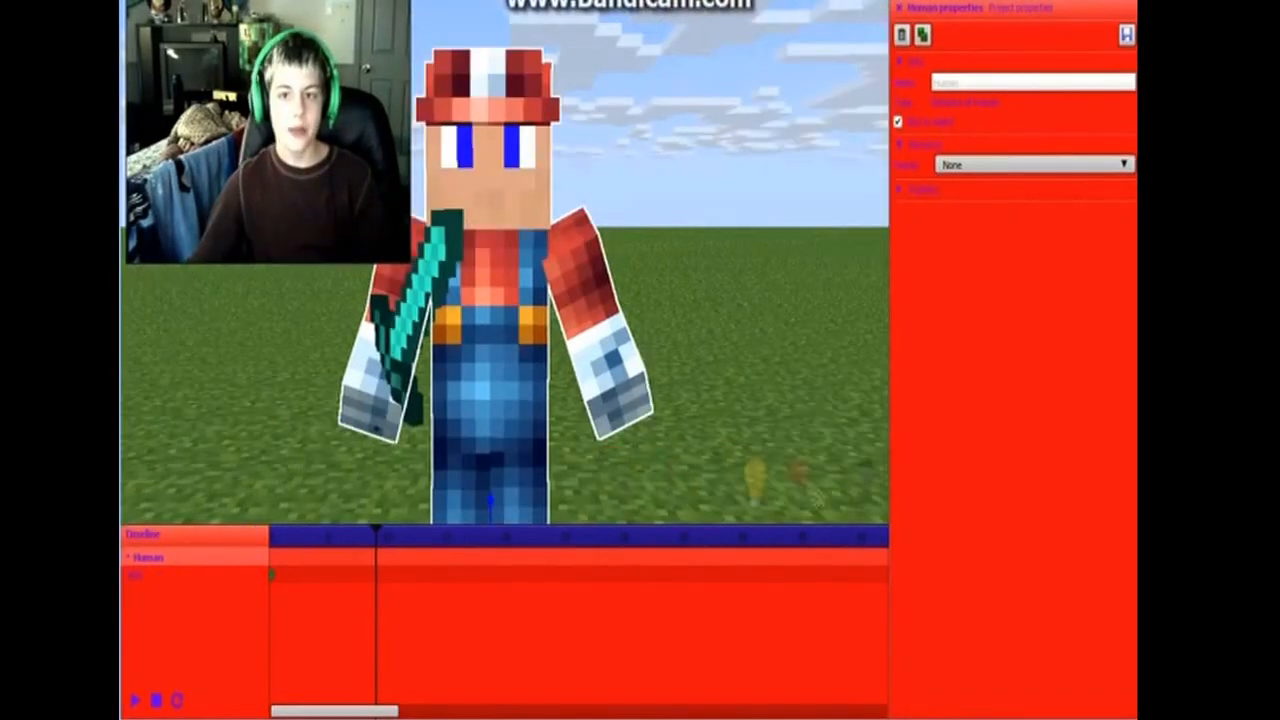
click(898, 7)
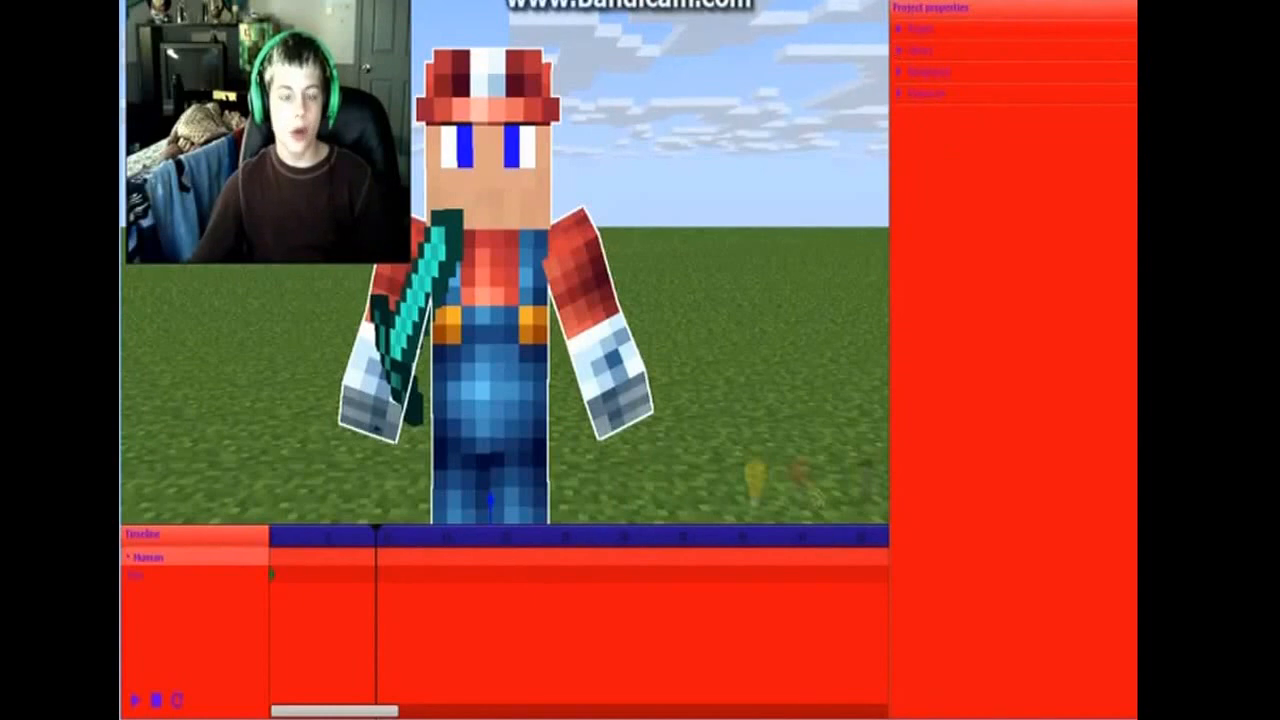
Nudge the sword slightly forward at the current frame and close its properties
click(420, 282)
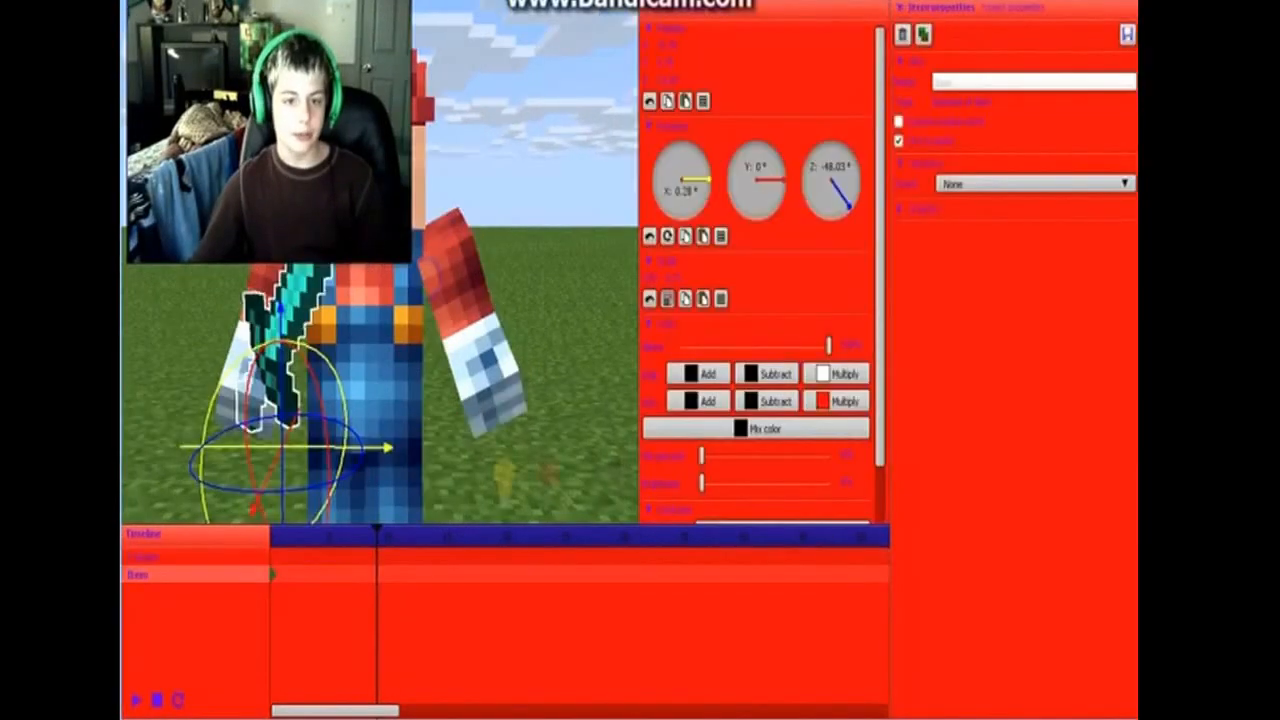
drag(263, 490, 259, 499)
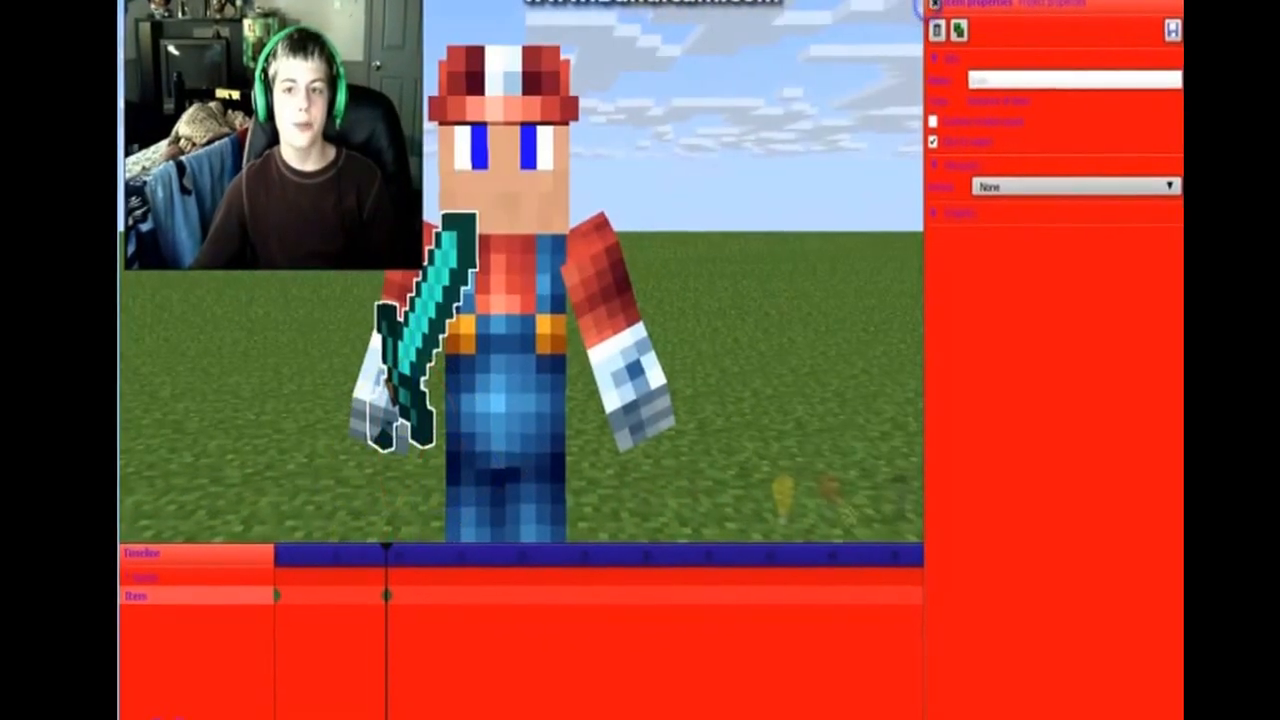
click(939, 4)
Try other items such as the diamond pickaxe for the sword's library entry, and restore the diamond sword
click(939, 47)
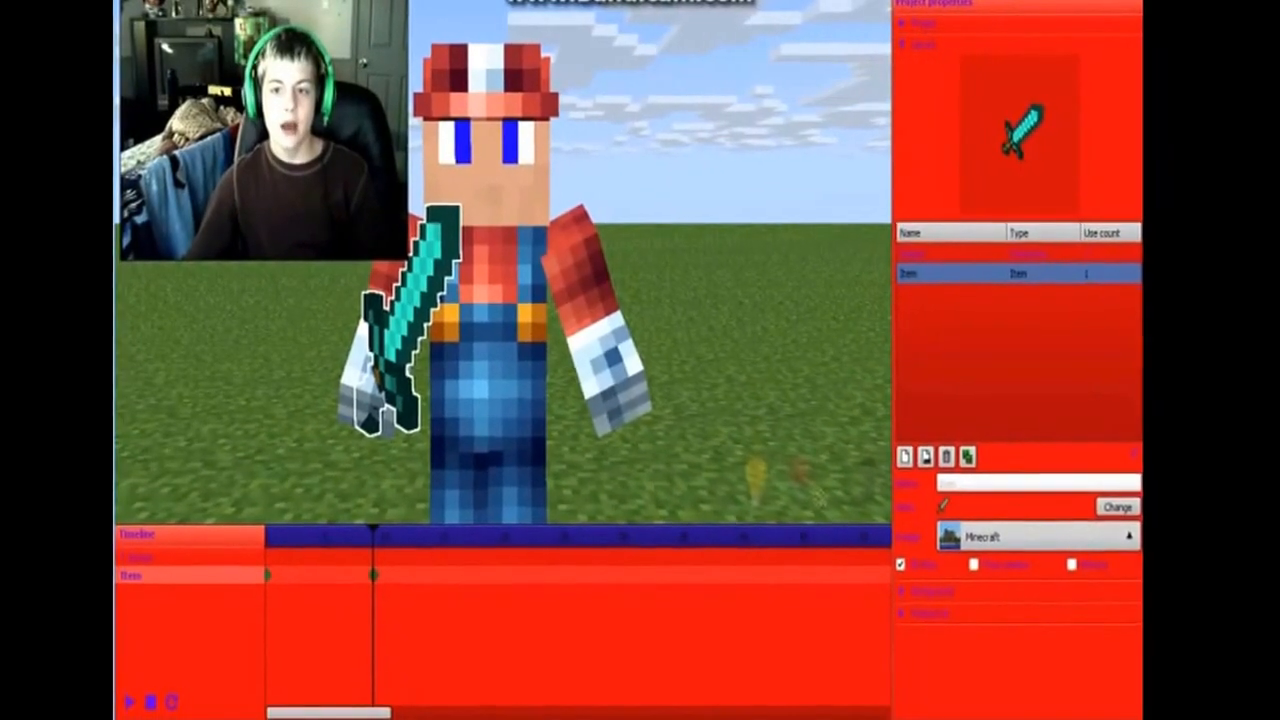
click(926, 257)
click(926, 272)
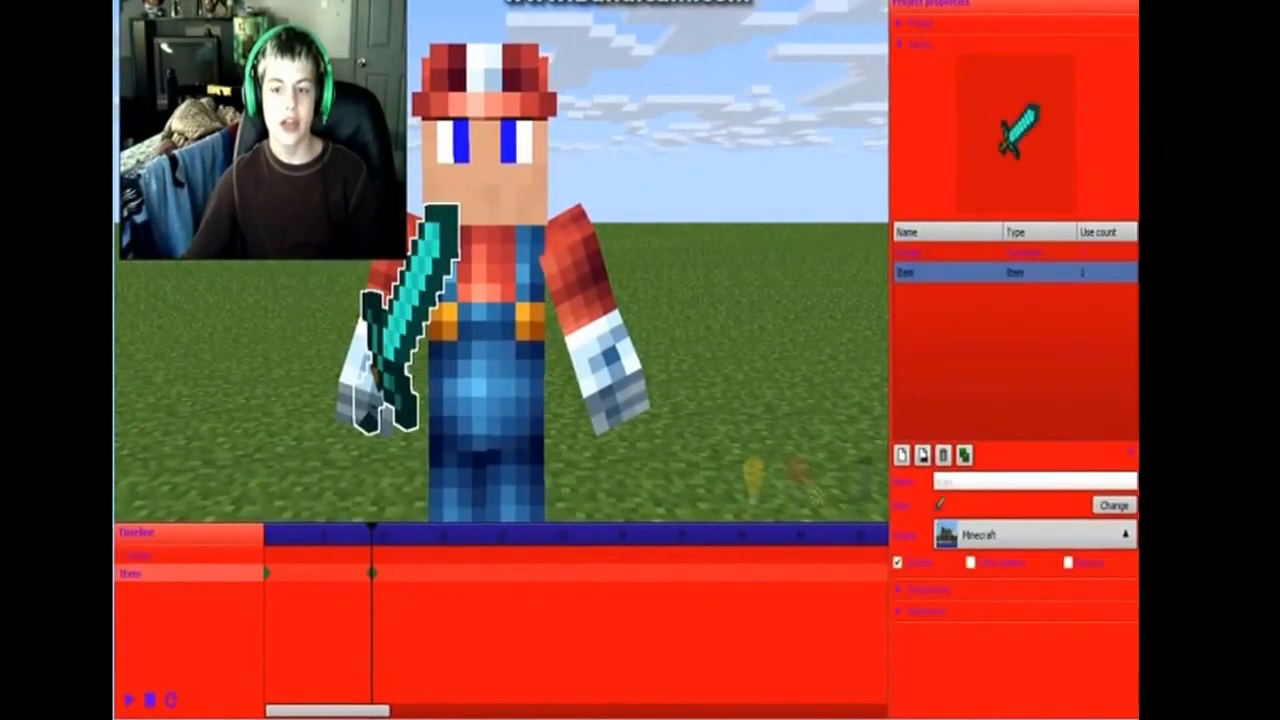
click(1112, 506)
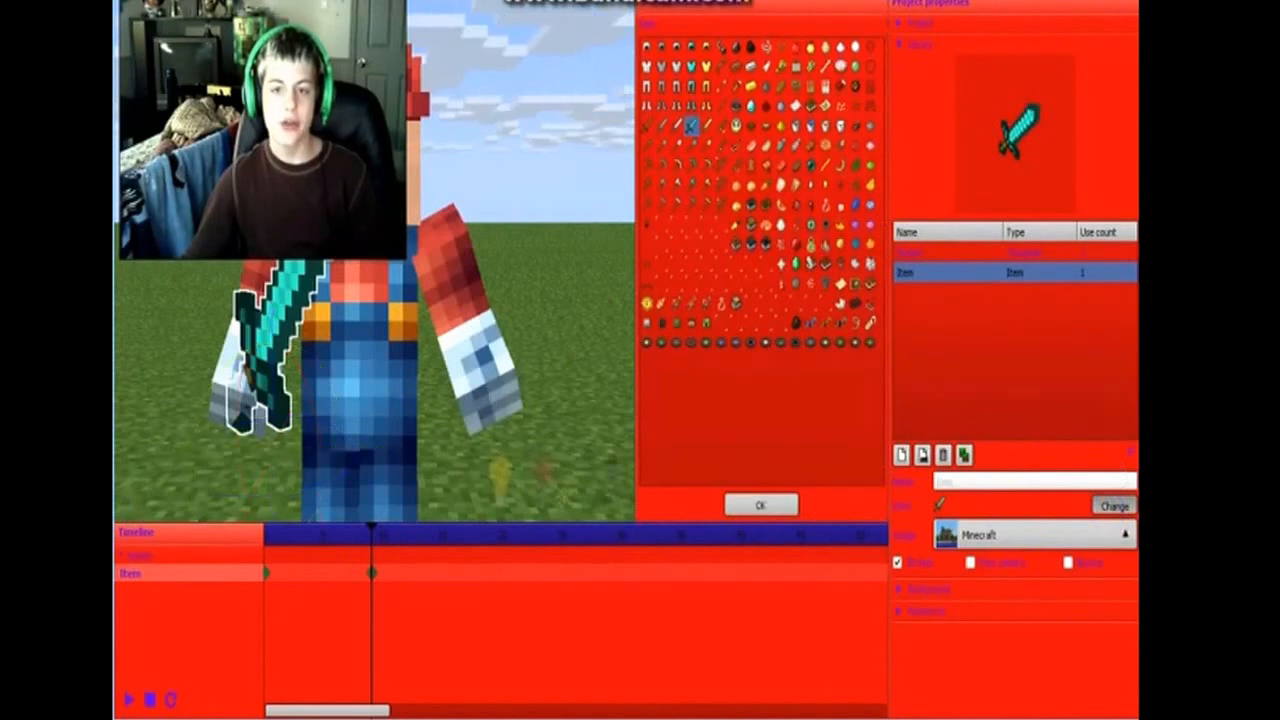
click(751, 126)
click(751, 184)
click(721, 204)
click(691, 165)
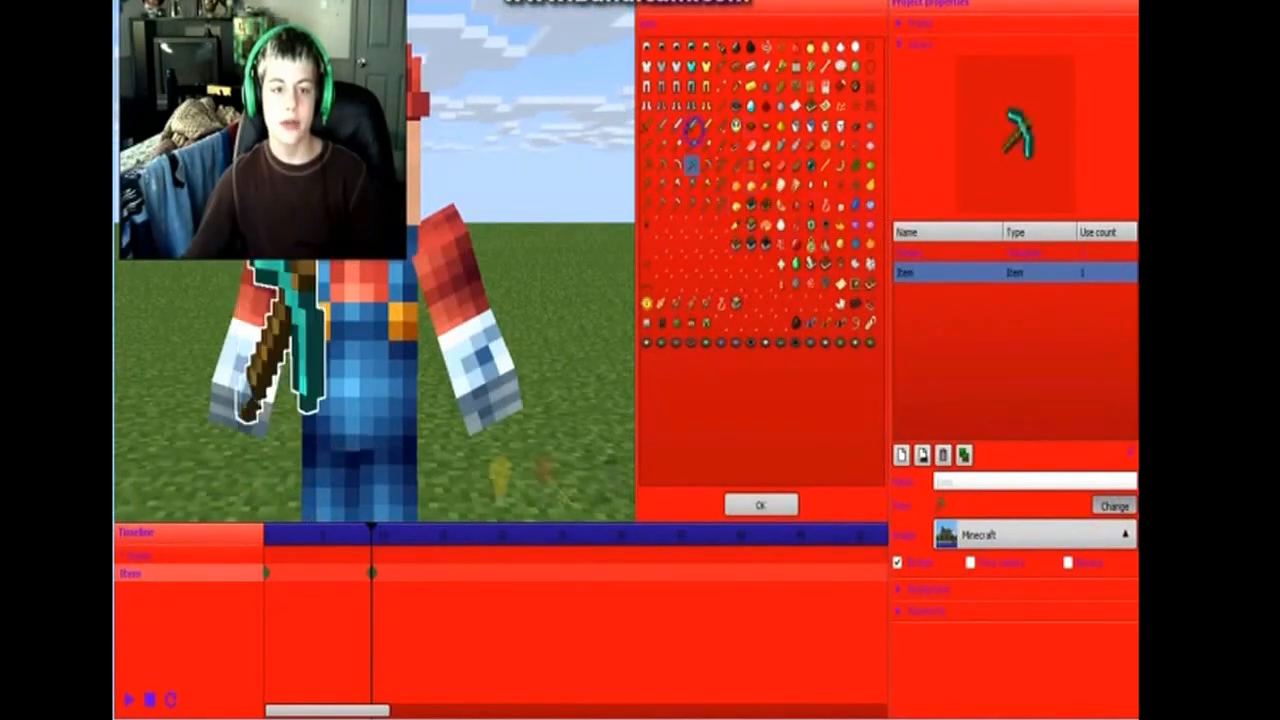
click(721, 106)
click(691, 126)
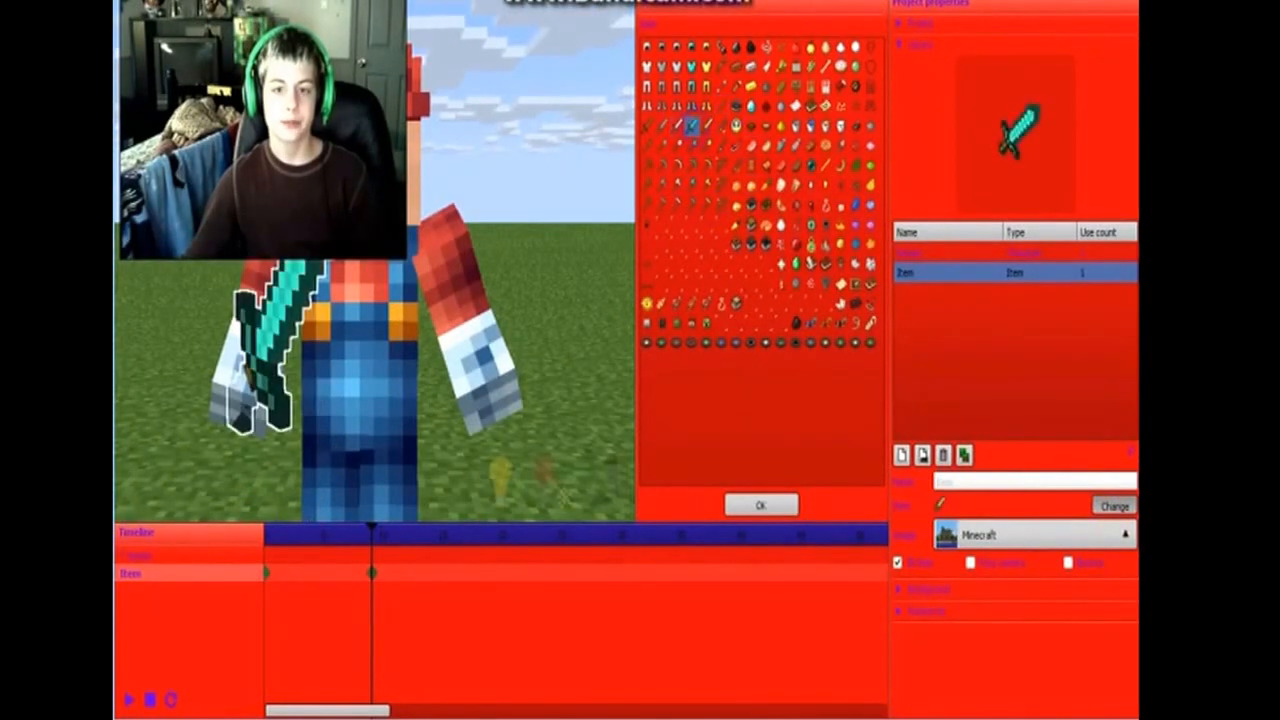
click(676, 126)
click(691, 126)
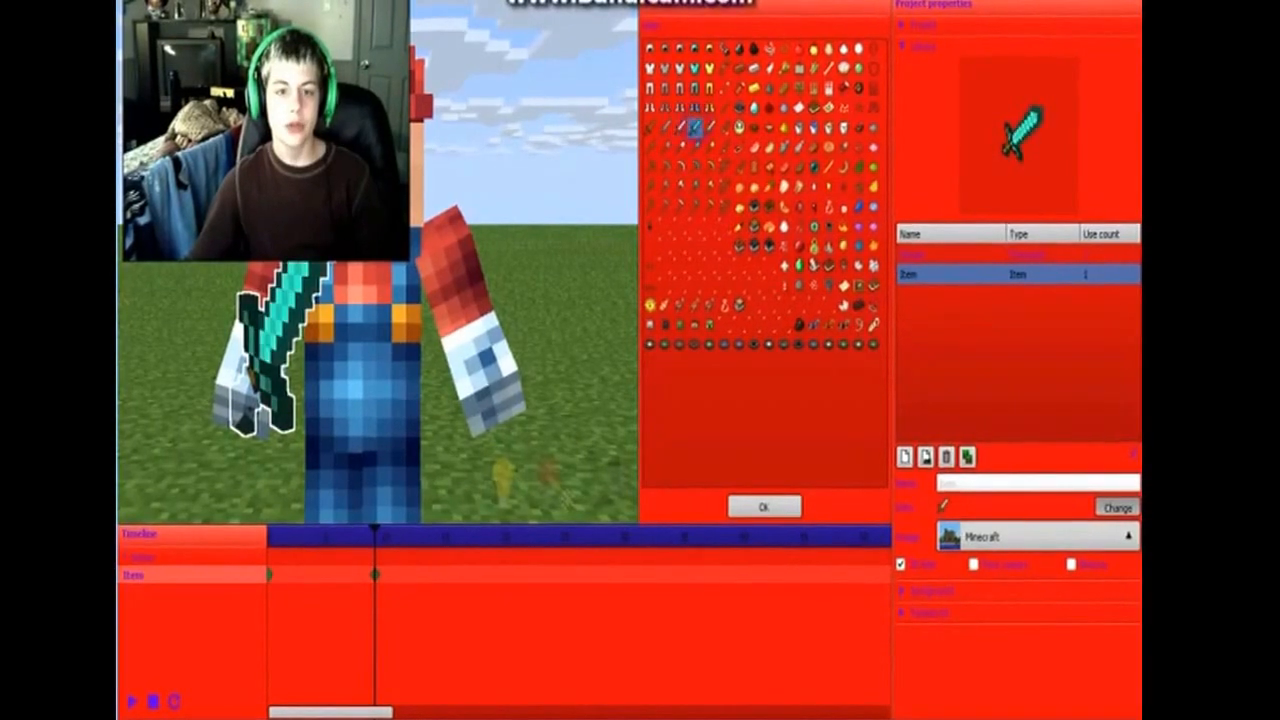
click(763, 506)
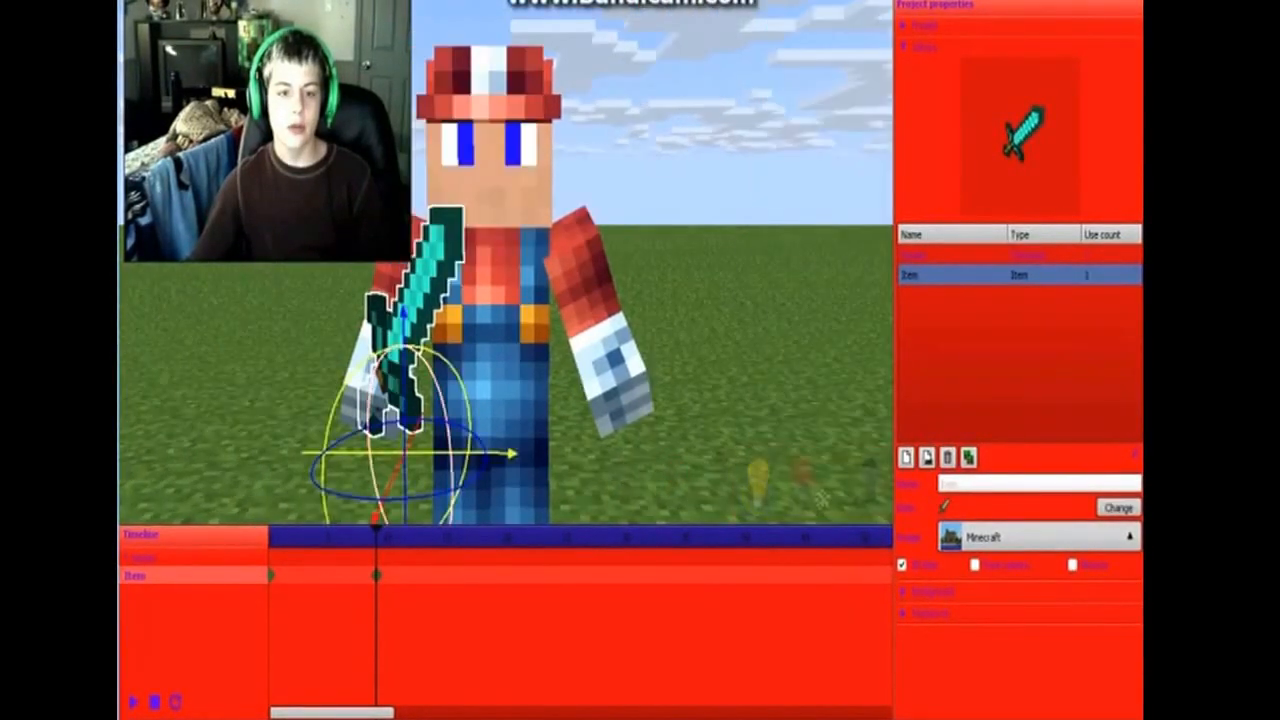
Raise the sword along the hand, shift it sideways, tilt it to about 1.86° on X and deselect it
drag(495, 452, 480, 452)
mouse_move(360, 508)
mouse_down()
mouse_move(374, 484)
mouse_move(361, 507)
mouse_up()
drag(393, 307, 393, 282)
mouse_move(497, 421)
mouse_down()
mouse_move(516, 421)
mouse_move(474, 410)
mouse_up()
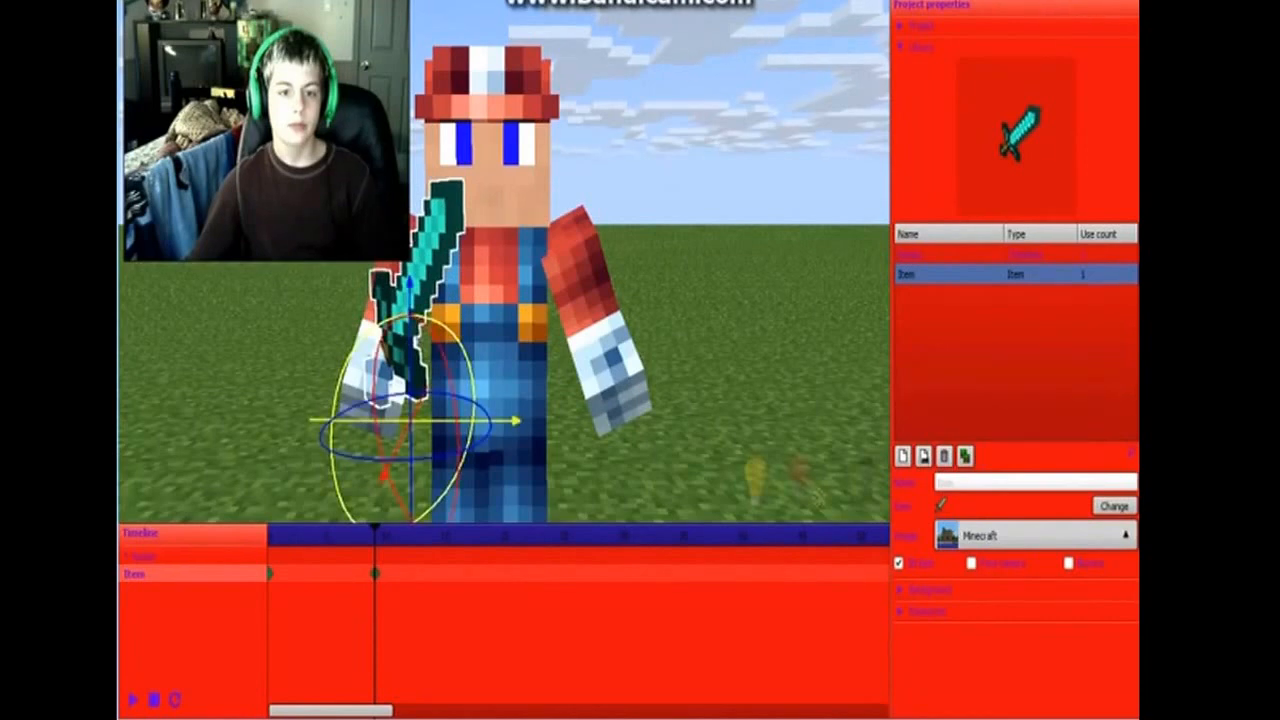
drag(397, 421, 397, 421)
click(713, 302)
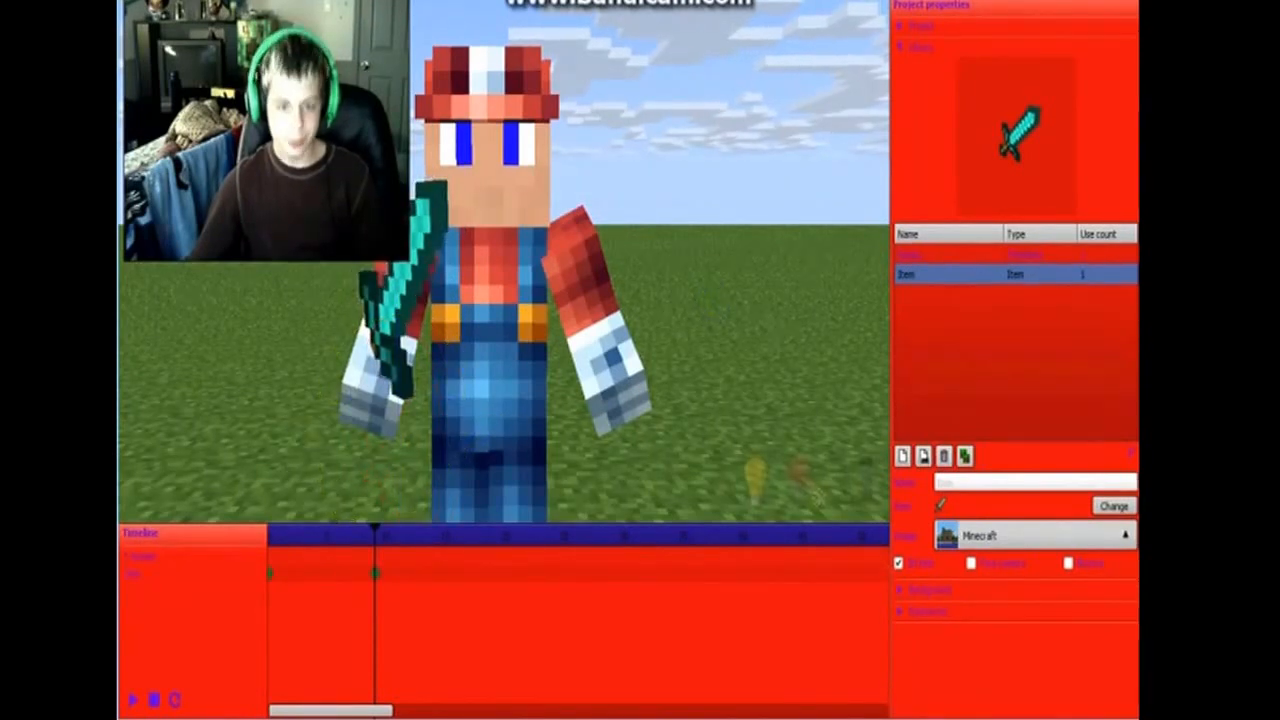
Turn the sword further around its vertical axis to show the blade's flat side and lower it in the hand
click(430, 228)
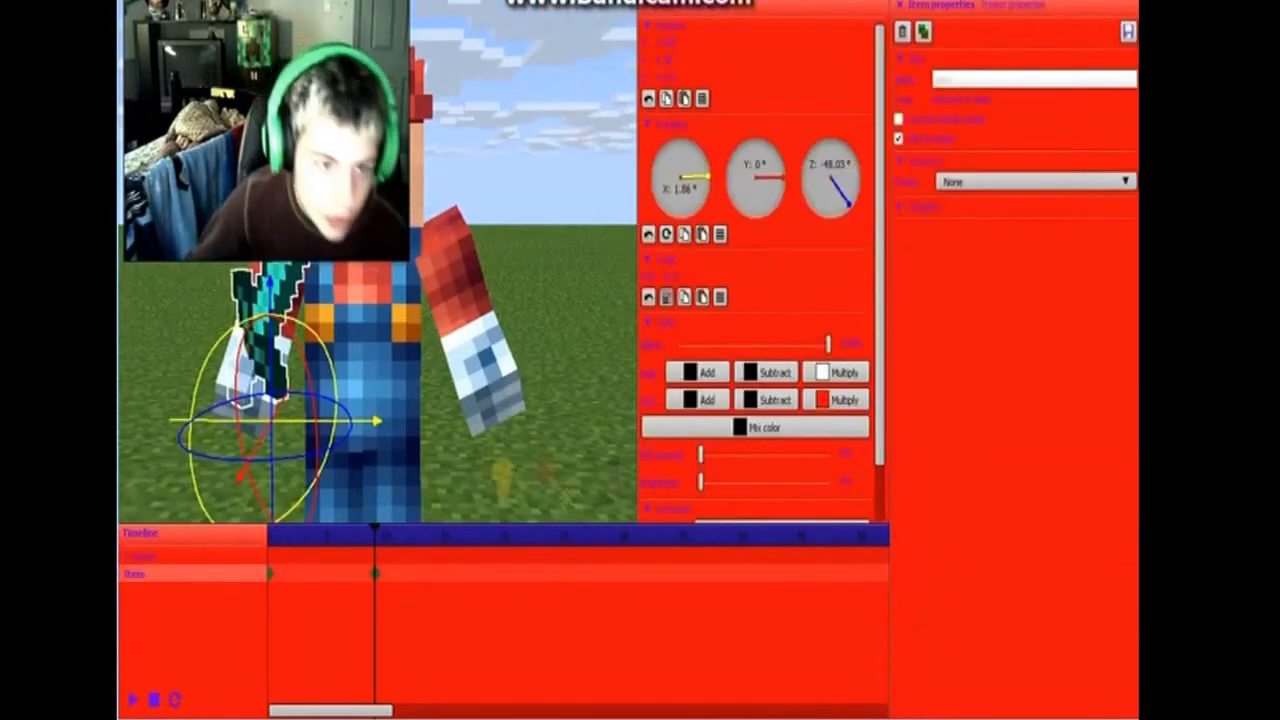
drag(317, 428, 326, 449)
drag(277, 290, 277, 313)
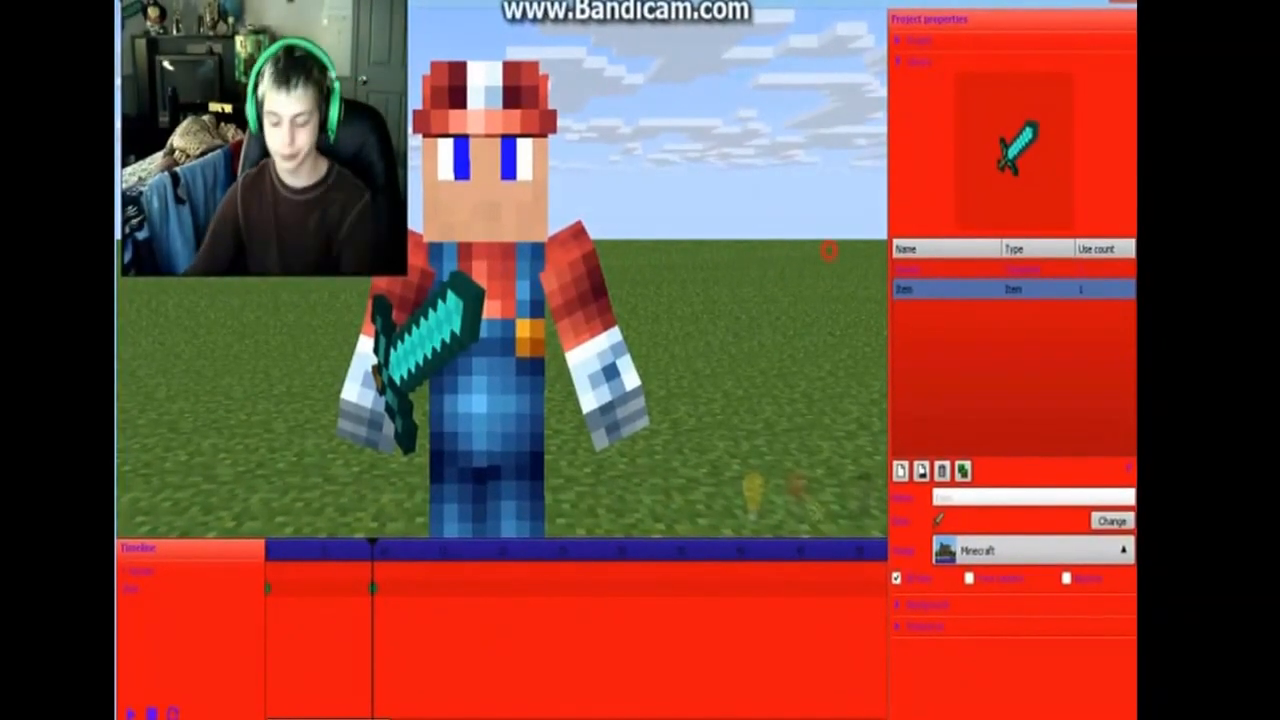
scroll(504, 290, up, 3)
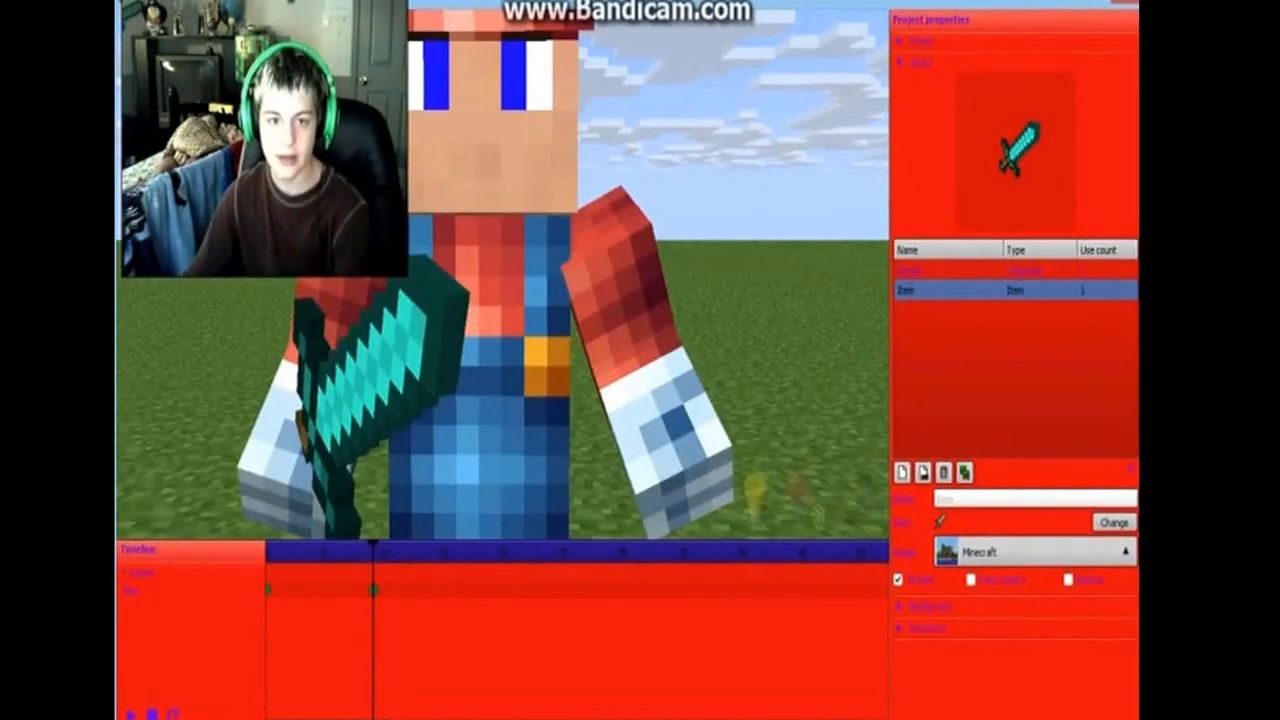
scroll(504, 290, down, 2)
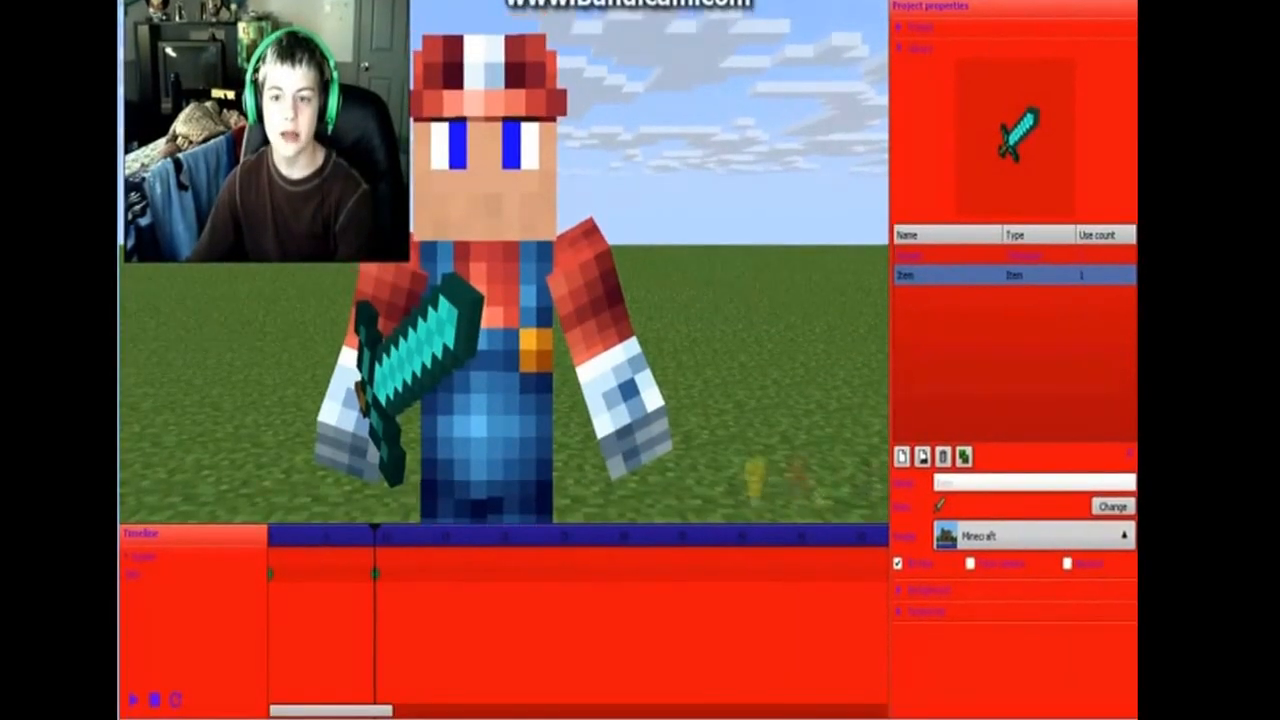
Set the sky color in the project's background settings to black (000000)
click(900, 49)
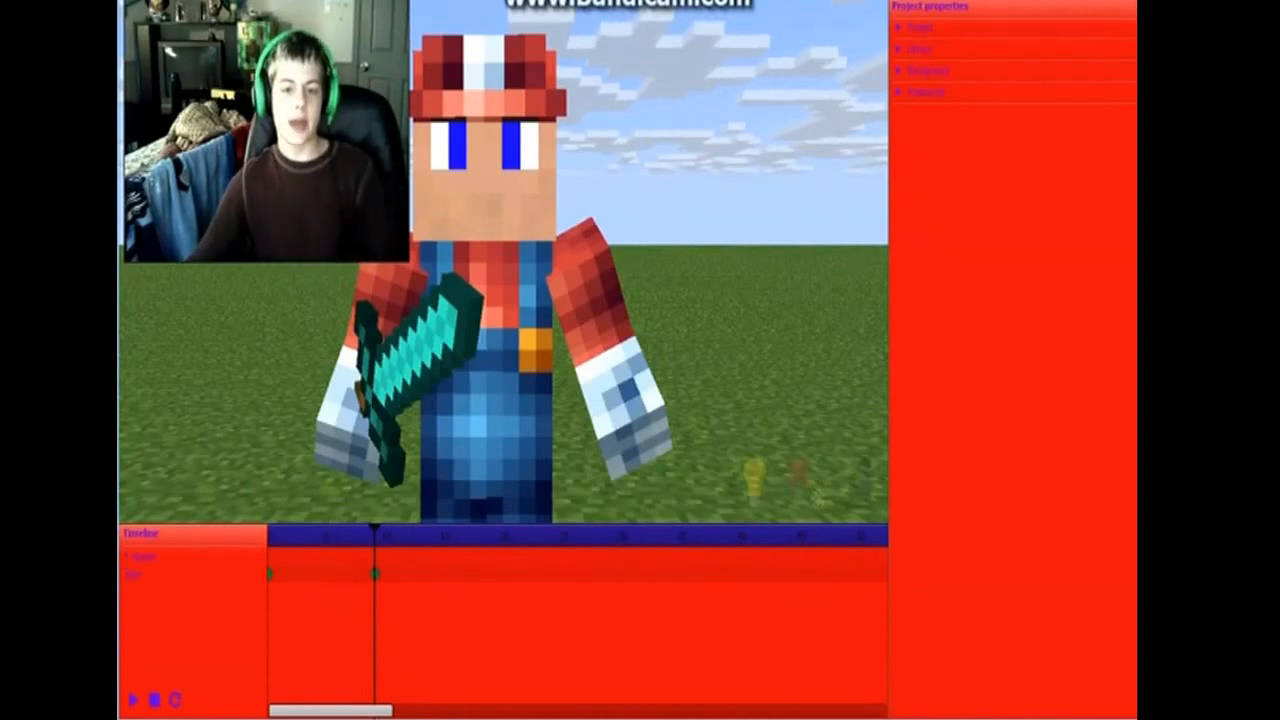
click(898, 70)
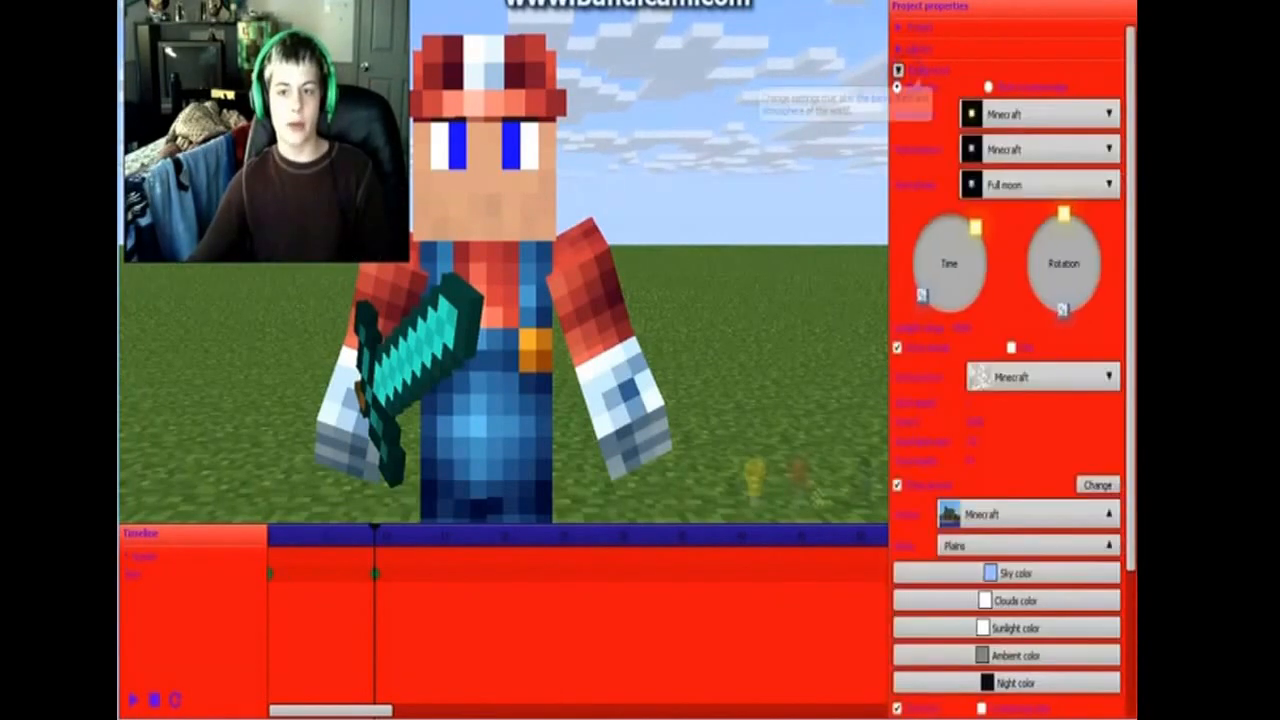
click(898, 70)
click(898, 70)
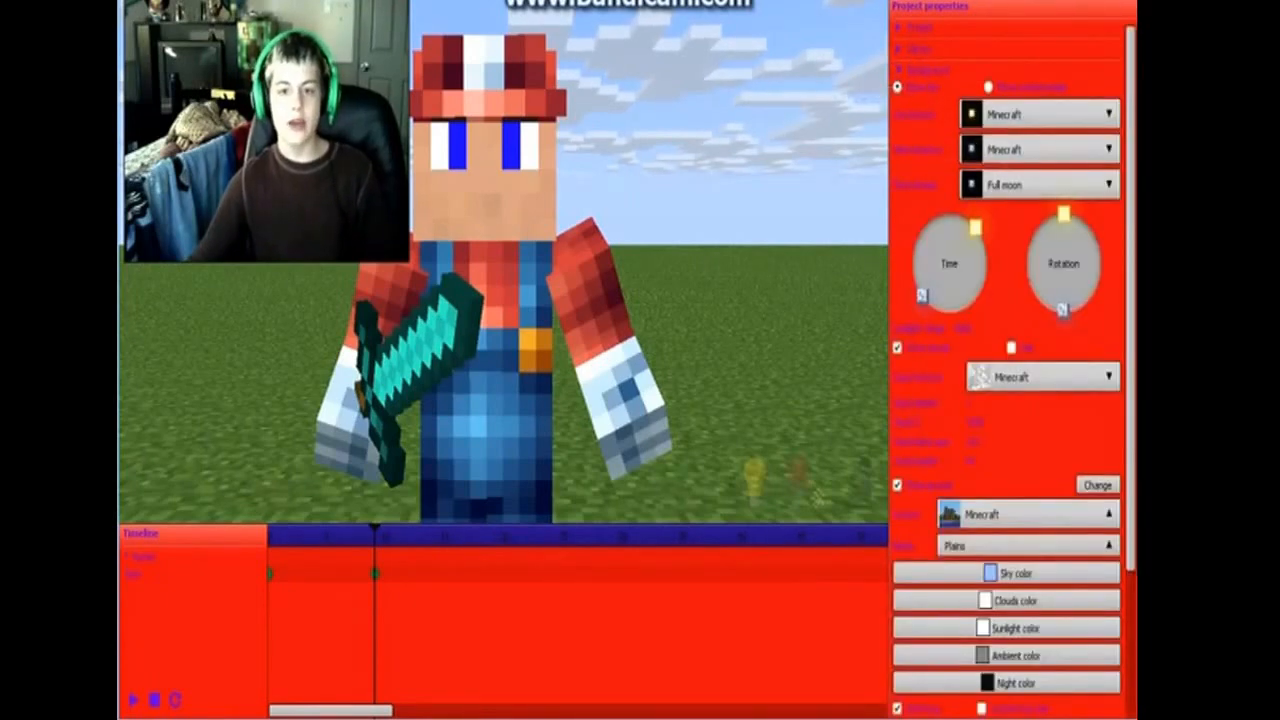
mouse_move(731, 277)
mouse_down()
mouse_move(757, 232)
mouse_move(755, 280)
mouse_move(729, 295)
mouse_up()
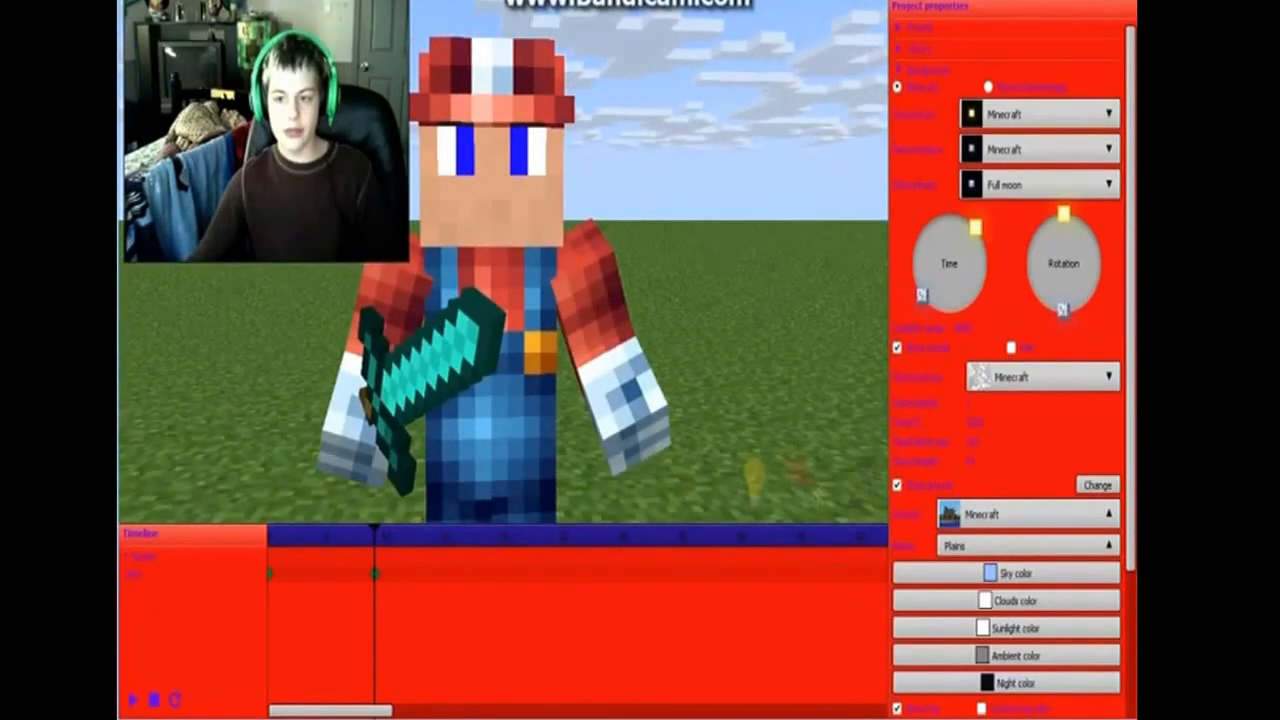
drag(1132, 209, 1132, 358)
click(1034, 391)
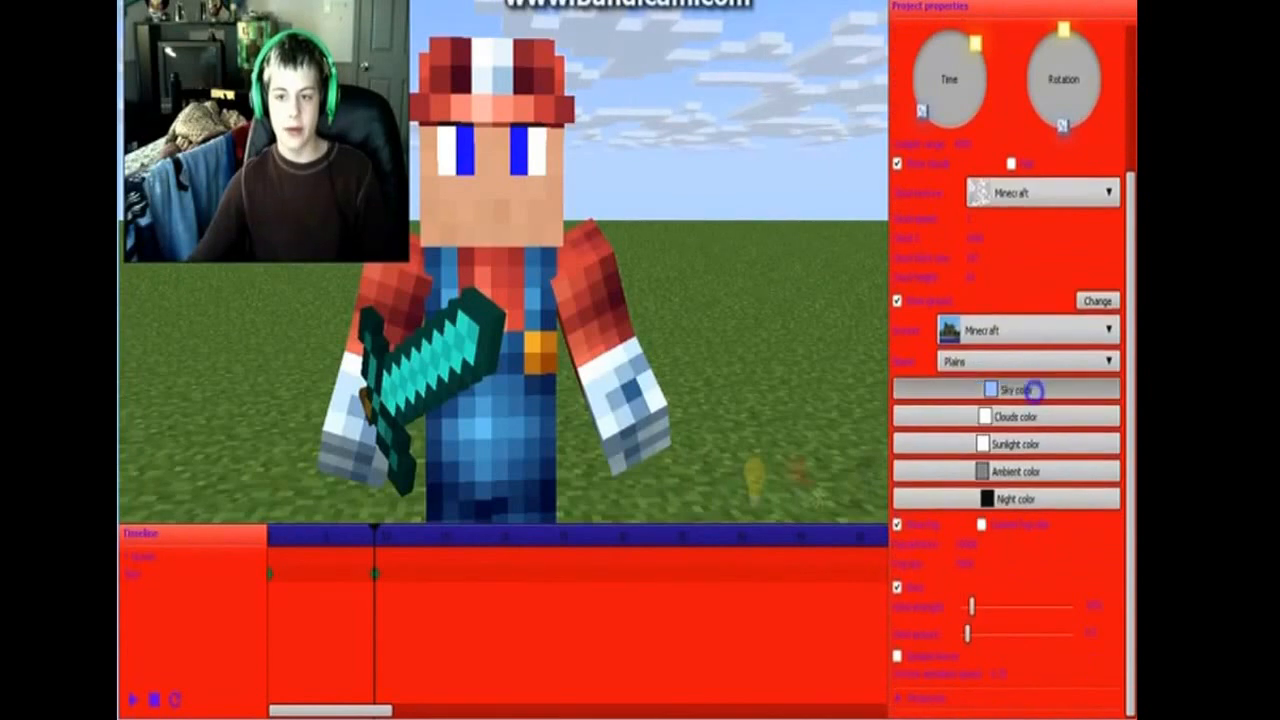
drag(665, 328, 665, 402)
click(536, 440)
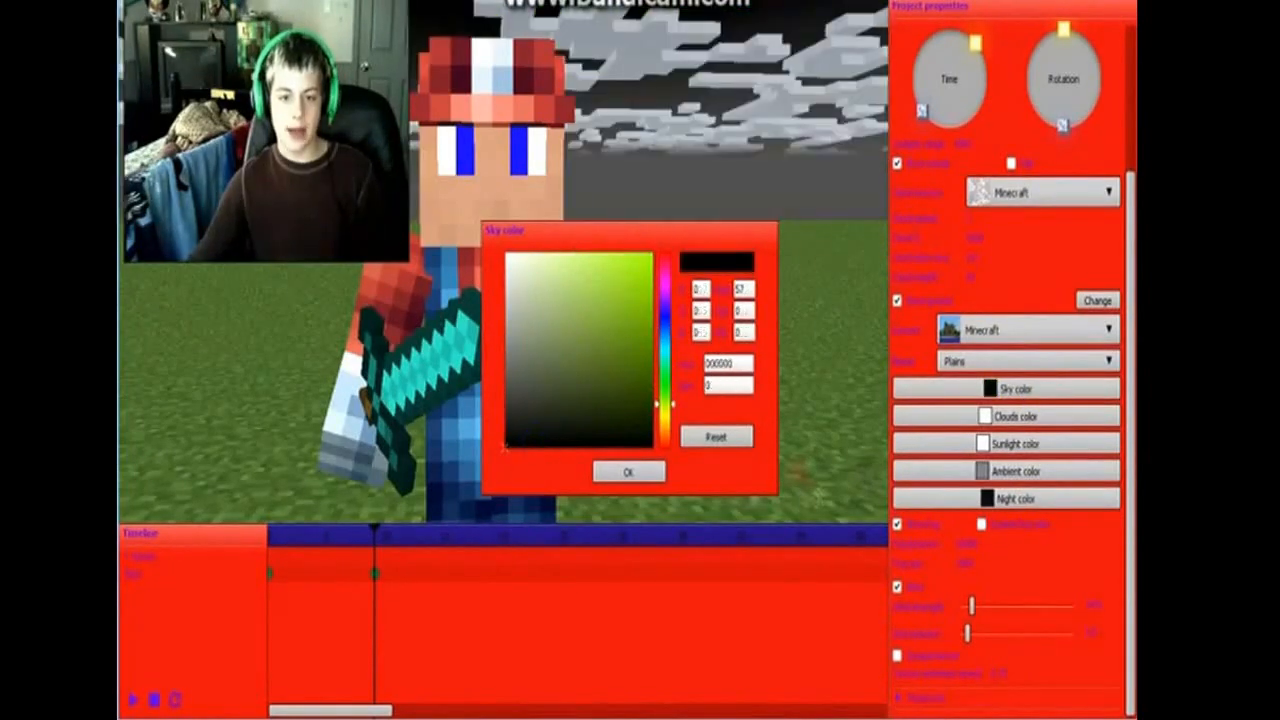
click(628, 472)
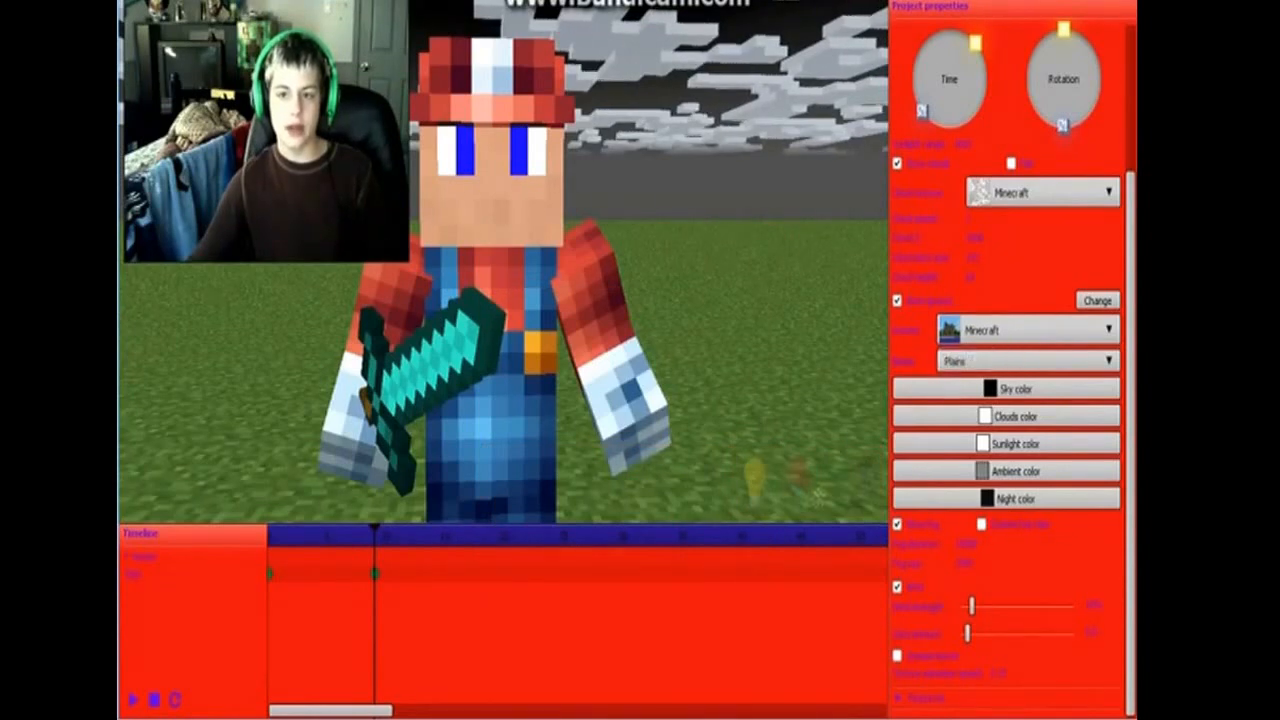
Turn off the clouds, ground, fog and wind in the background settings to leave a plain black backdrop
scroll(1010, 360, up, 5)
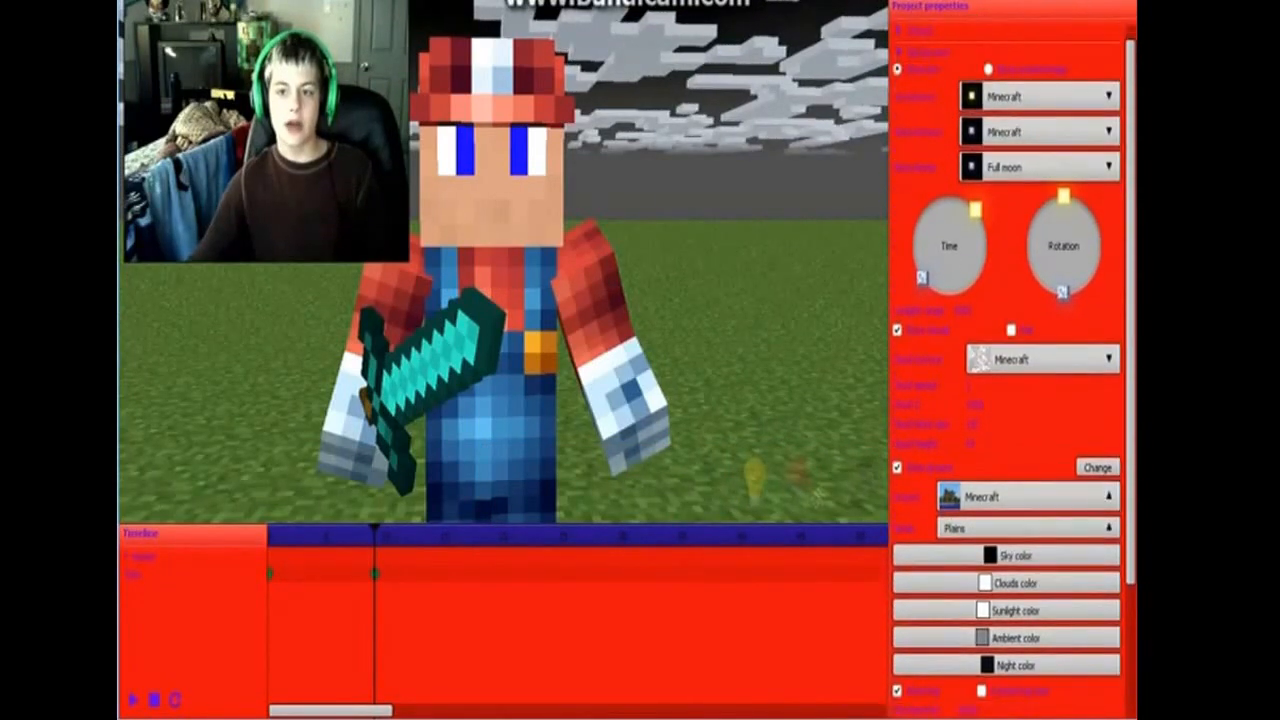
scroll(1010, 360, down, 4)
scroll(1010, 360, up, 3)
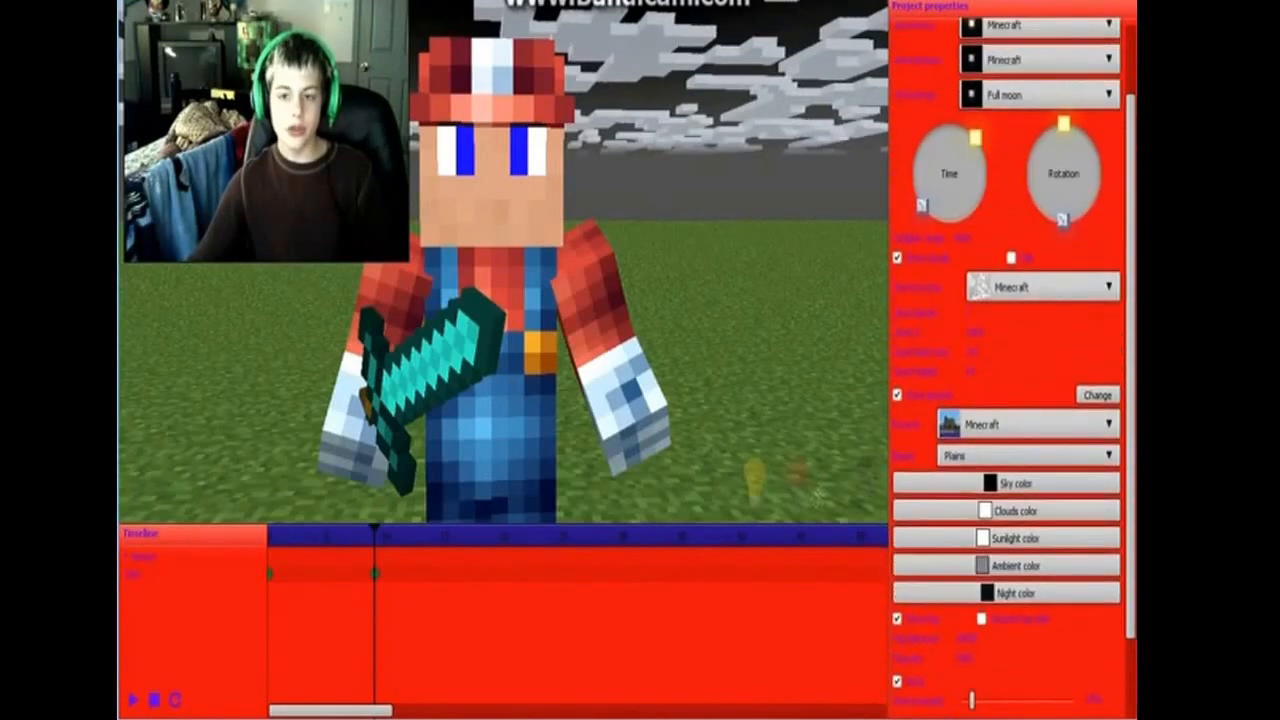
scroll(1010, 360, down, 1)
scroll(897, 300, up, 1)
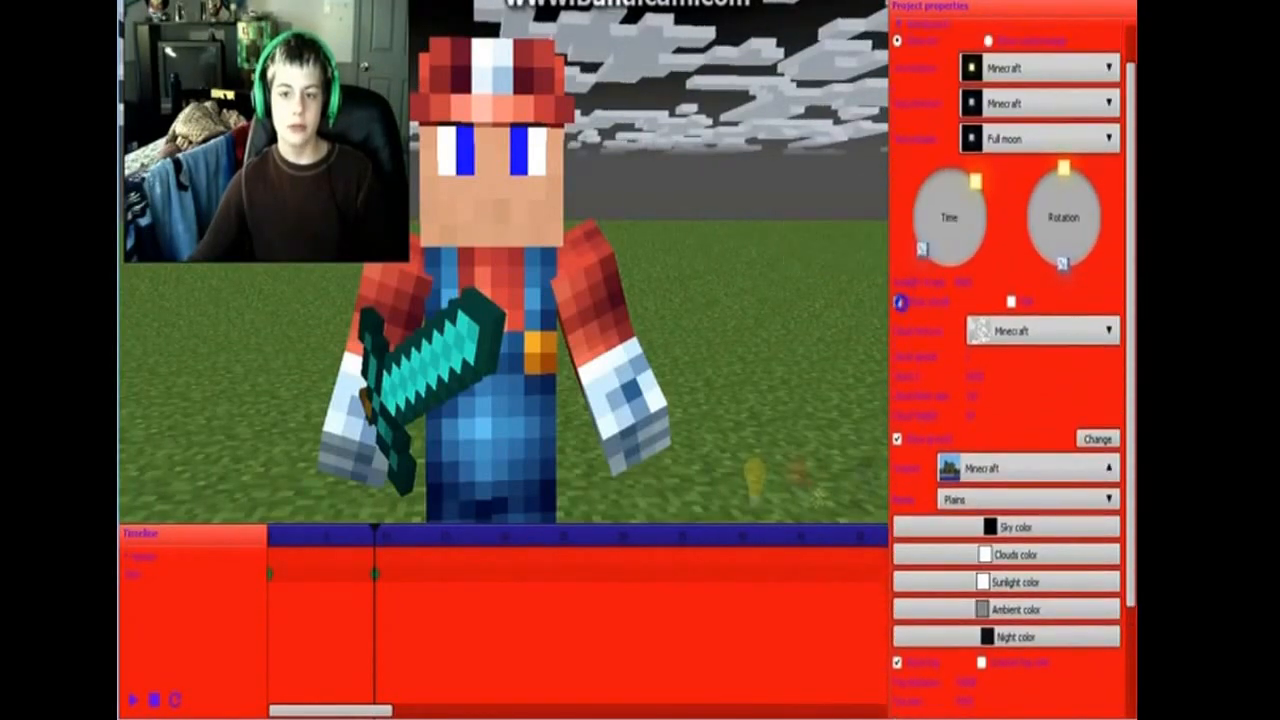
click(897, 301)
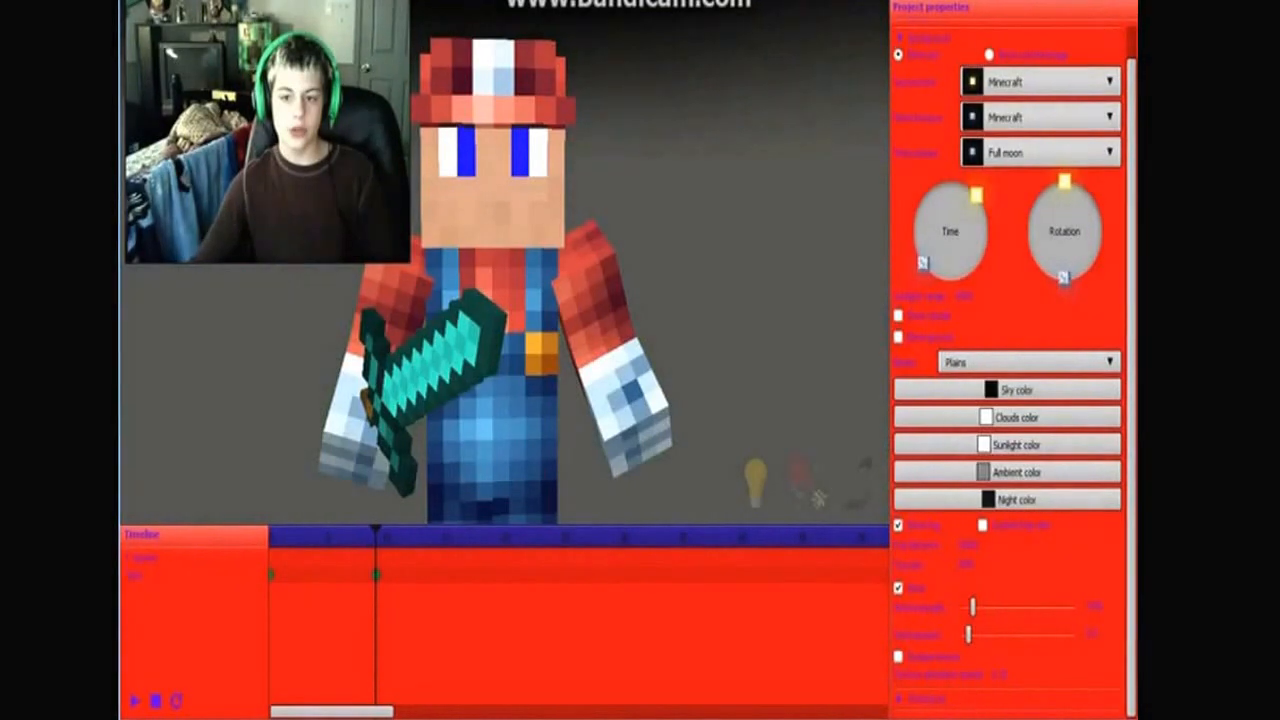
click(898, 524)
click(898, 581)
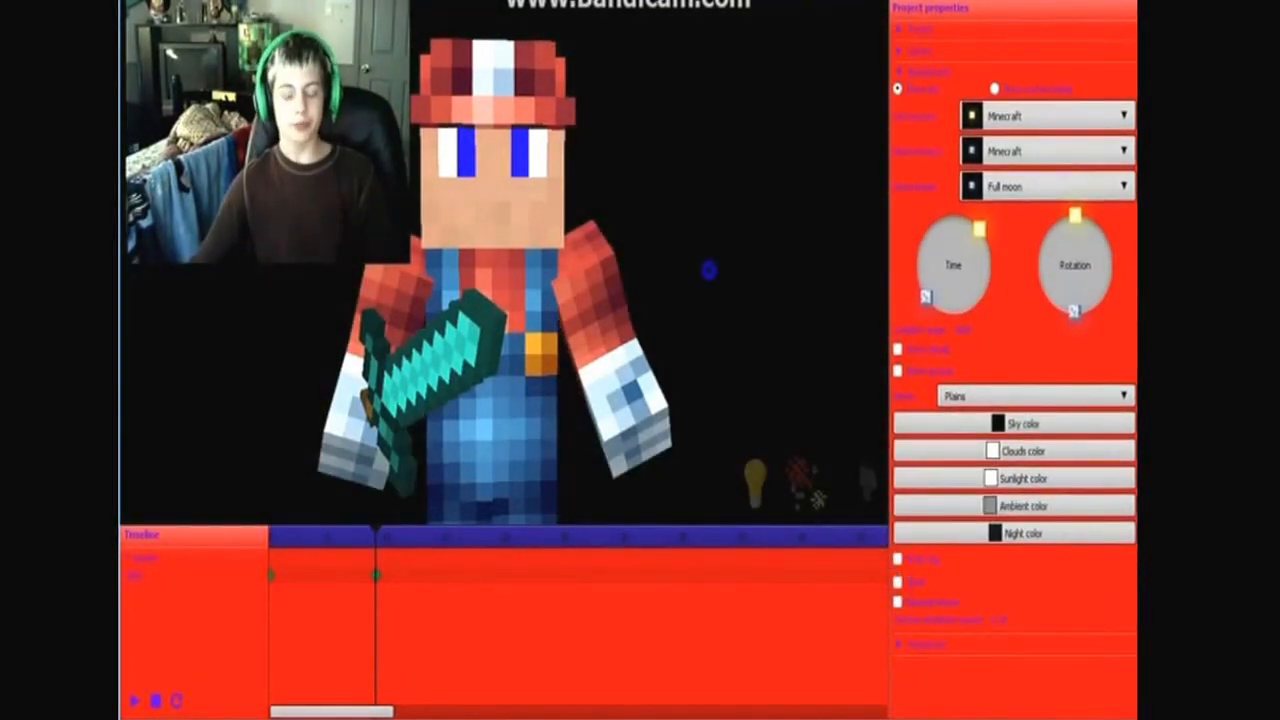
Preview the posed character in High Quality render mode and return to the normal view mode
drag(709, 269, 695, 268)
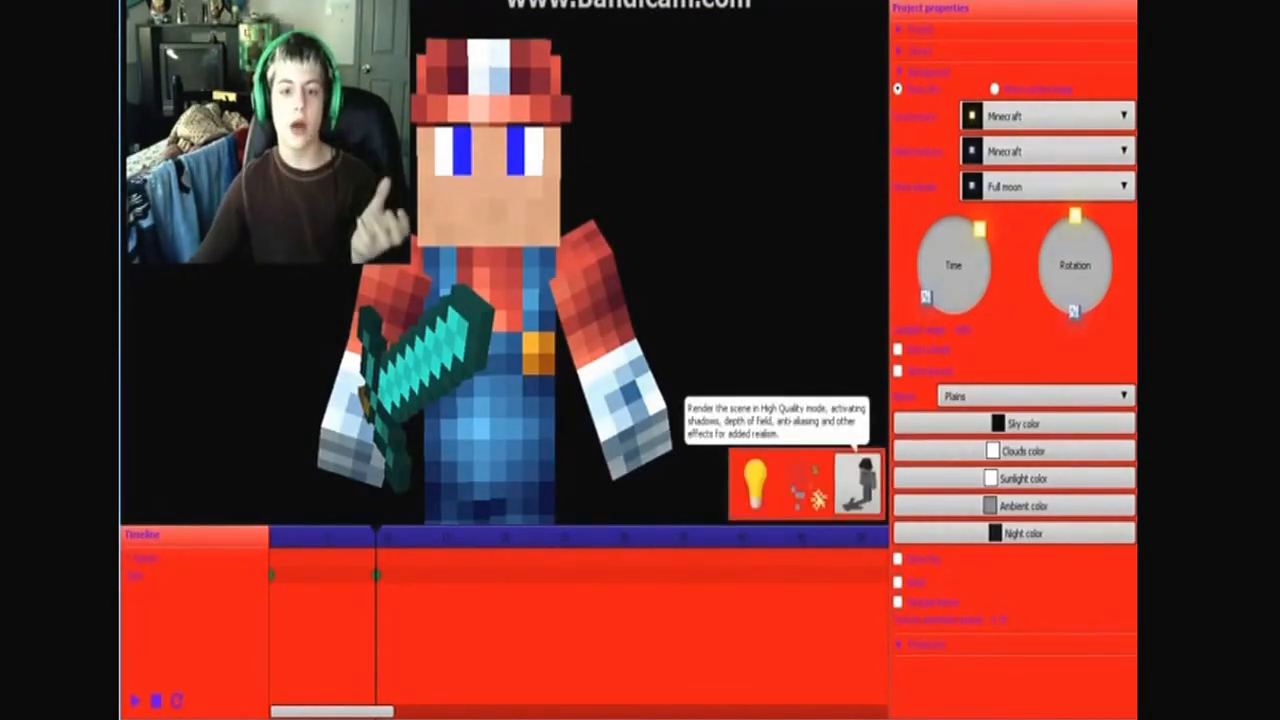
click(859, 484)
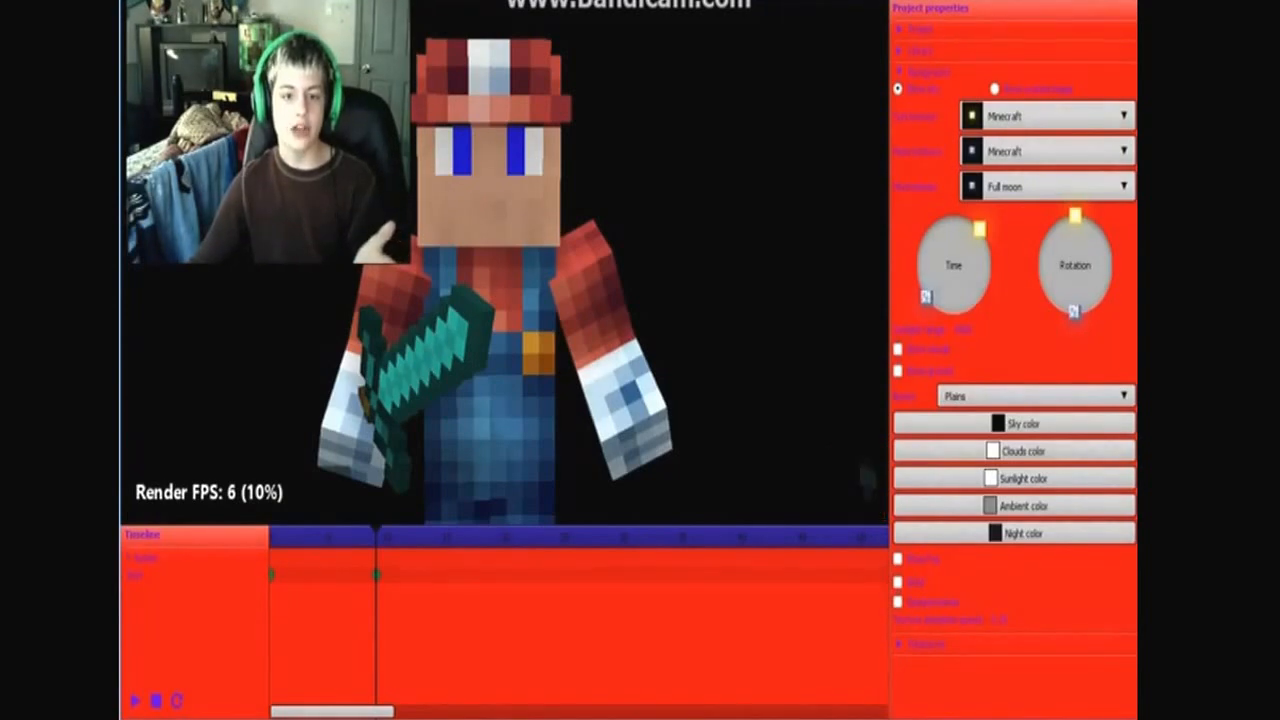
click(860, 481)
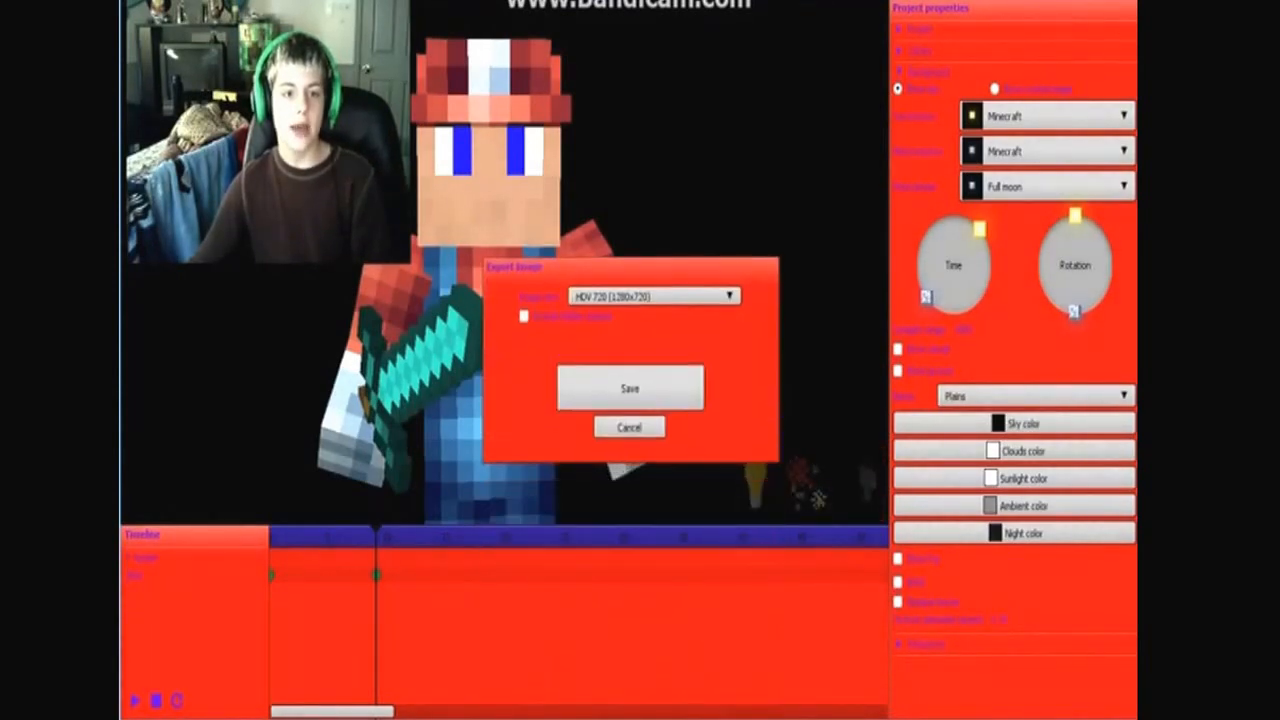
Try exporting the scene as a 4K (4096x2304) image and cancel the export before saving
click(650, 297)
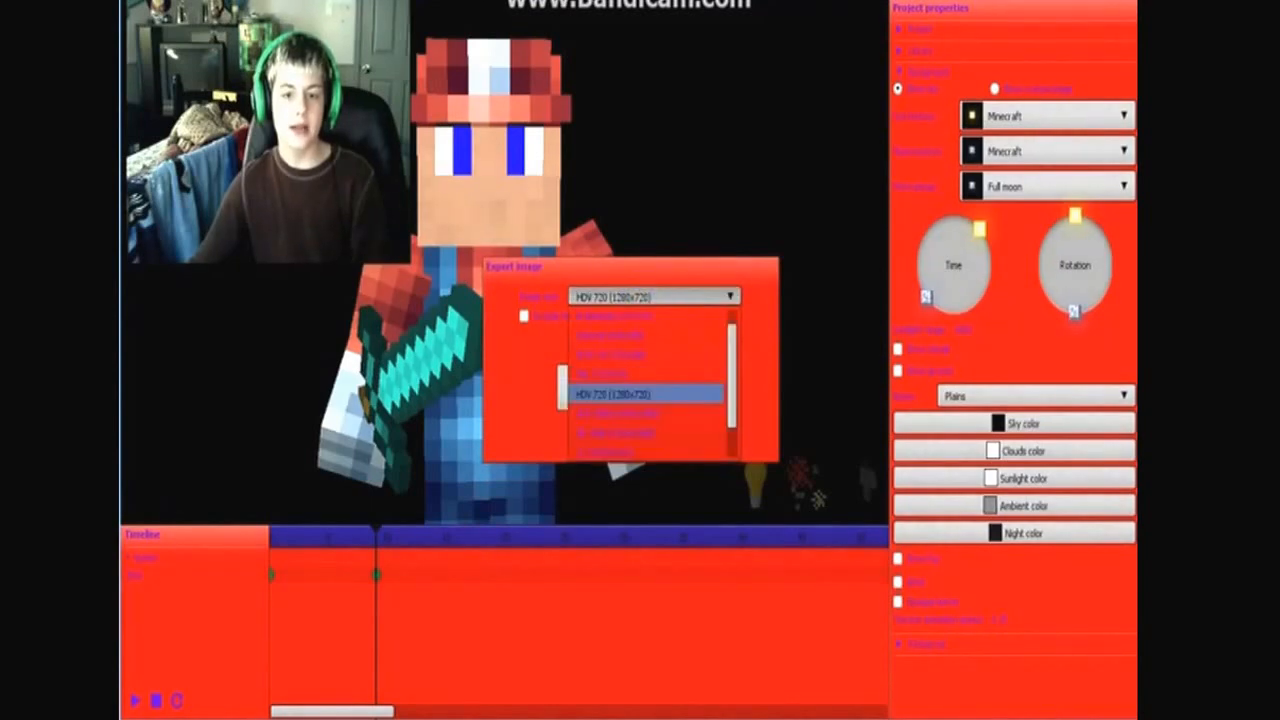
scroll(650, 375, down, 1)
click(657, 434)
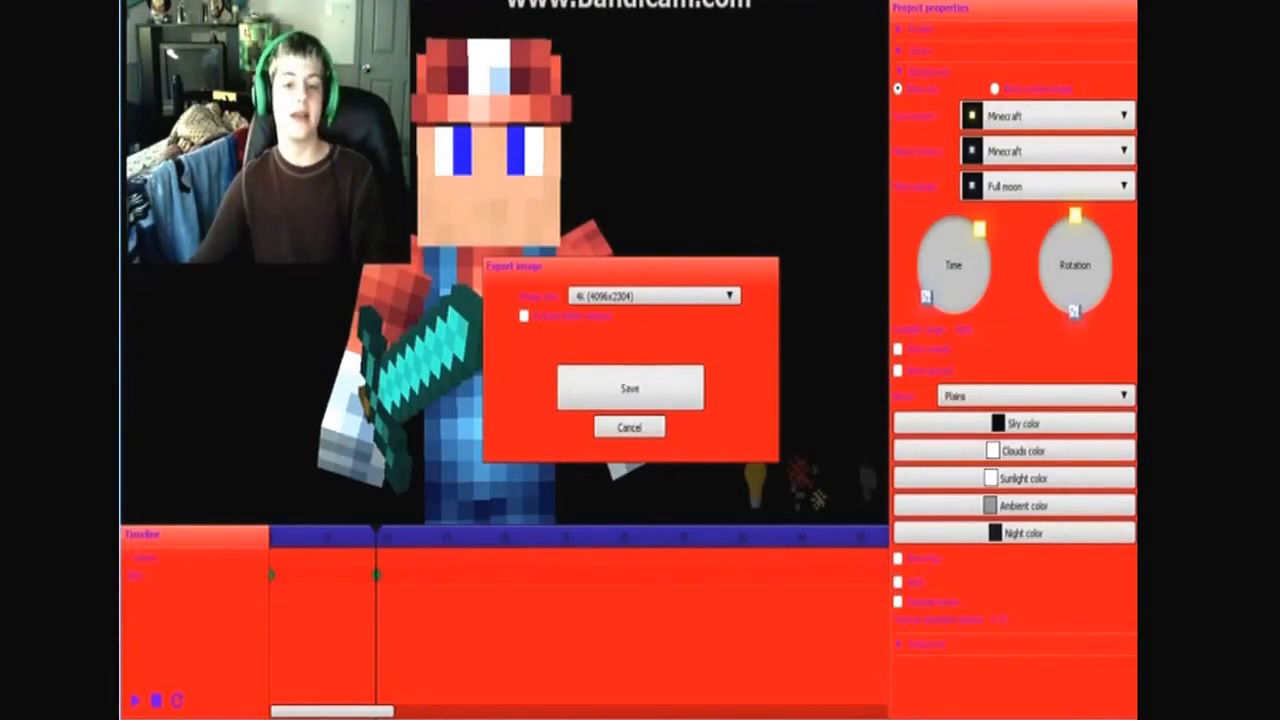
click(646, 376)
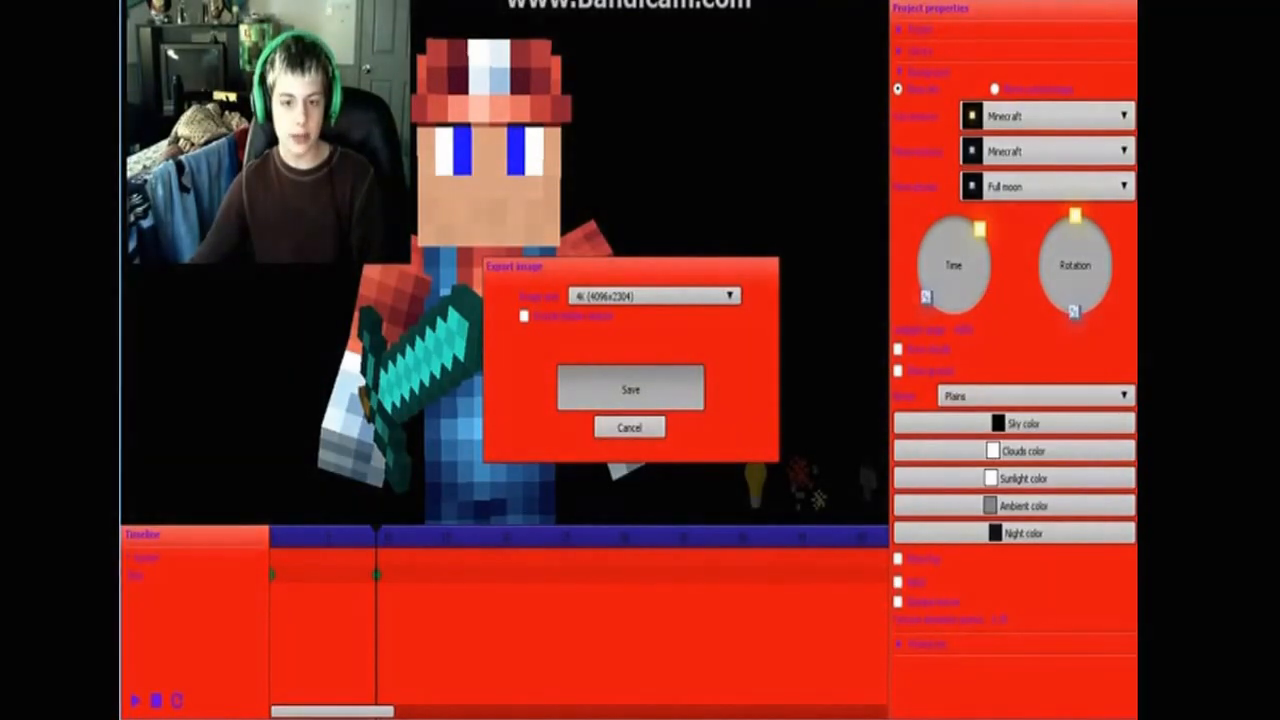
click(630, 388)
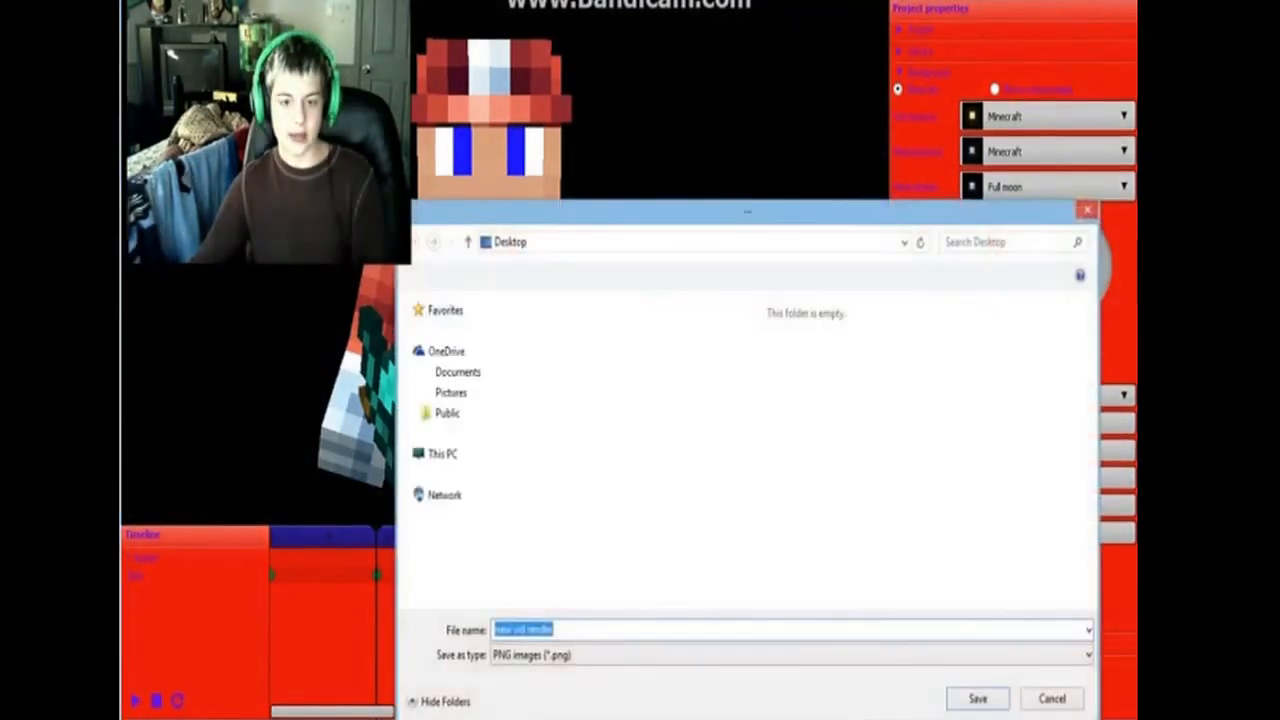
click(1078, 207)
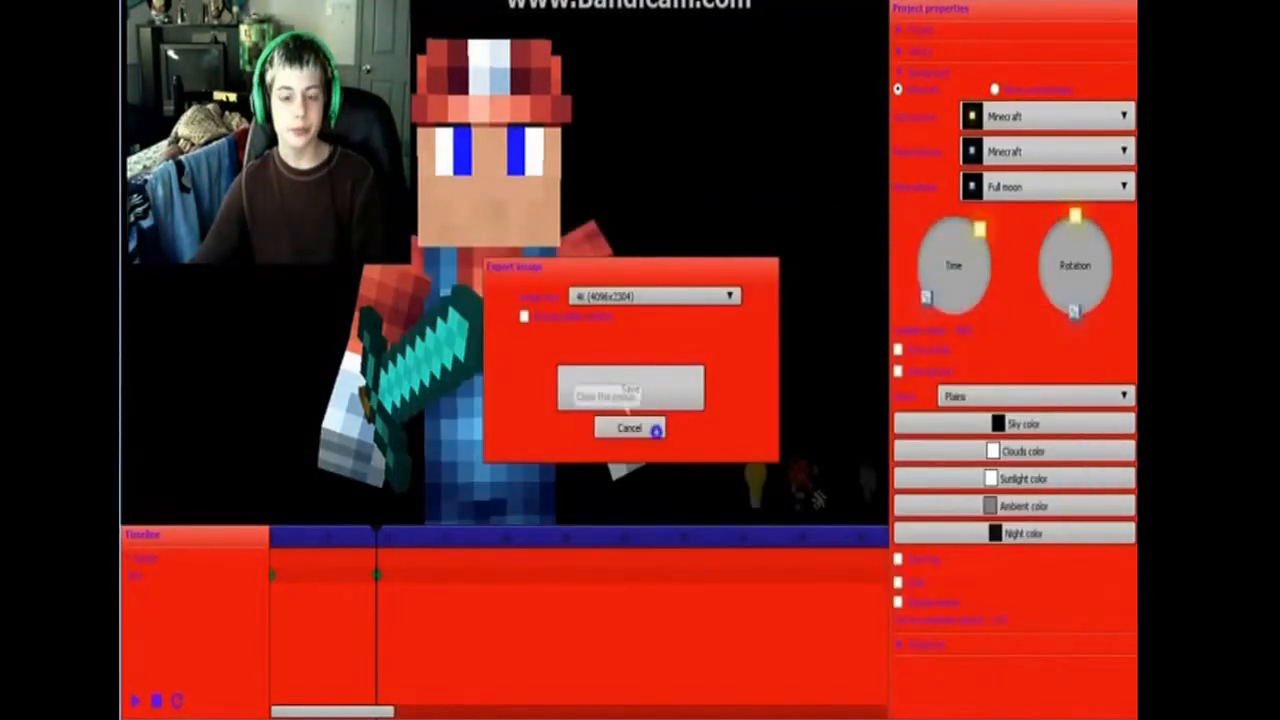
click(650, 428)
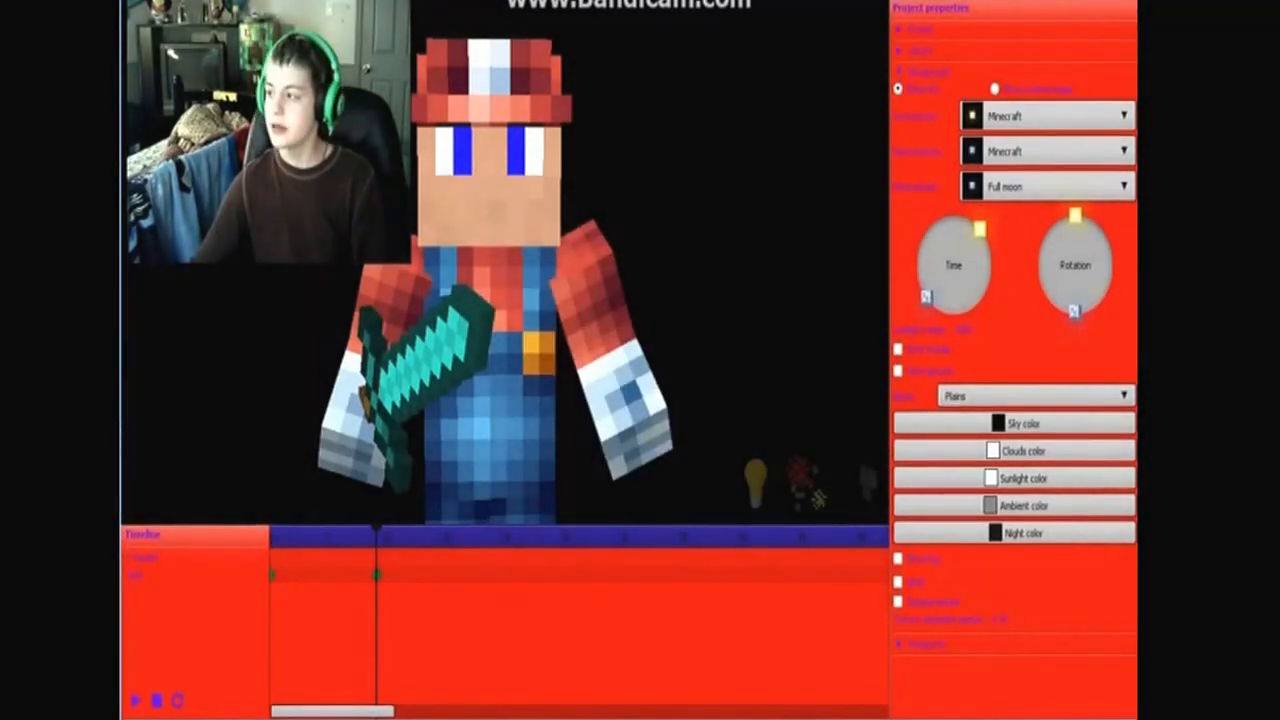